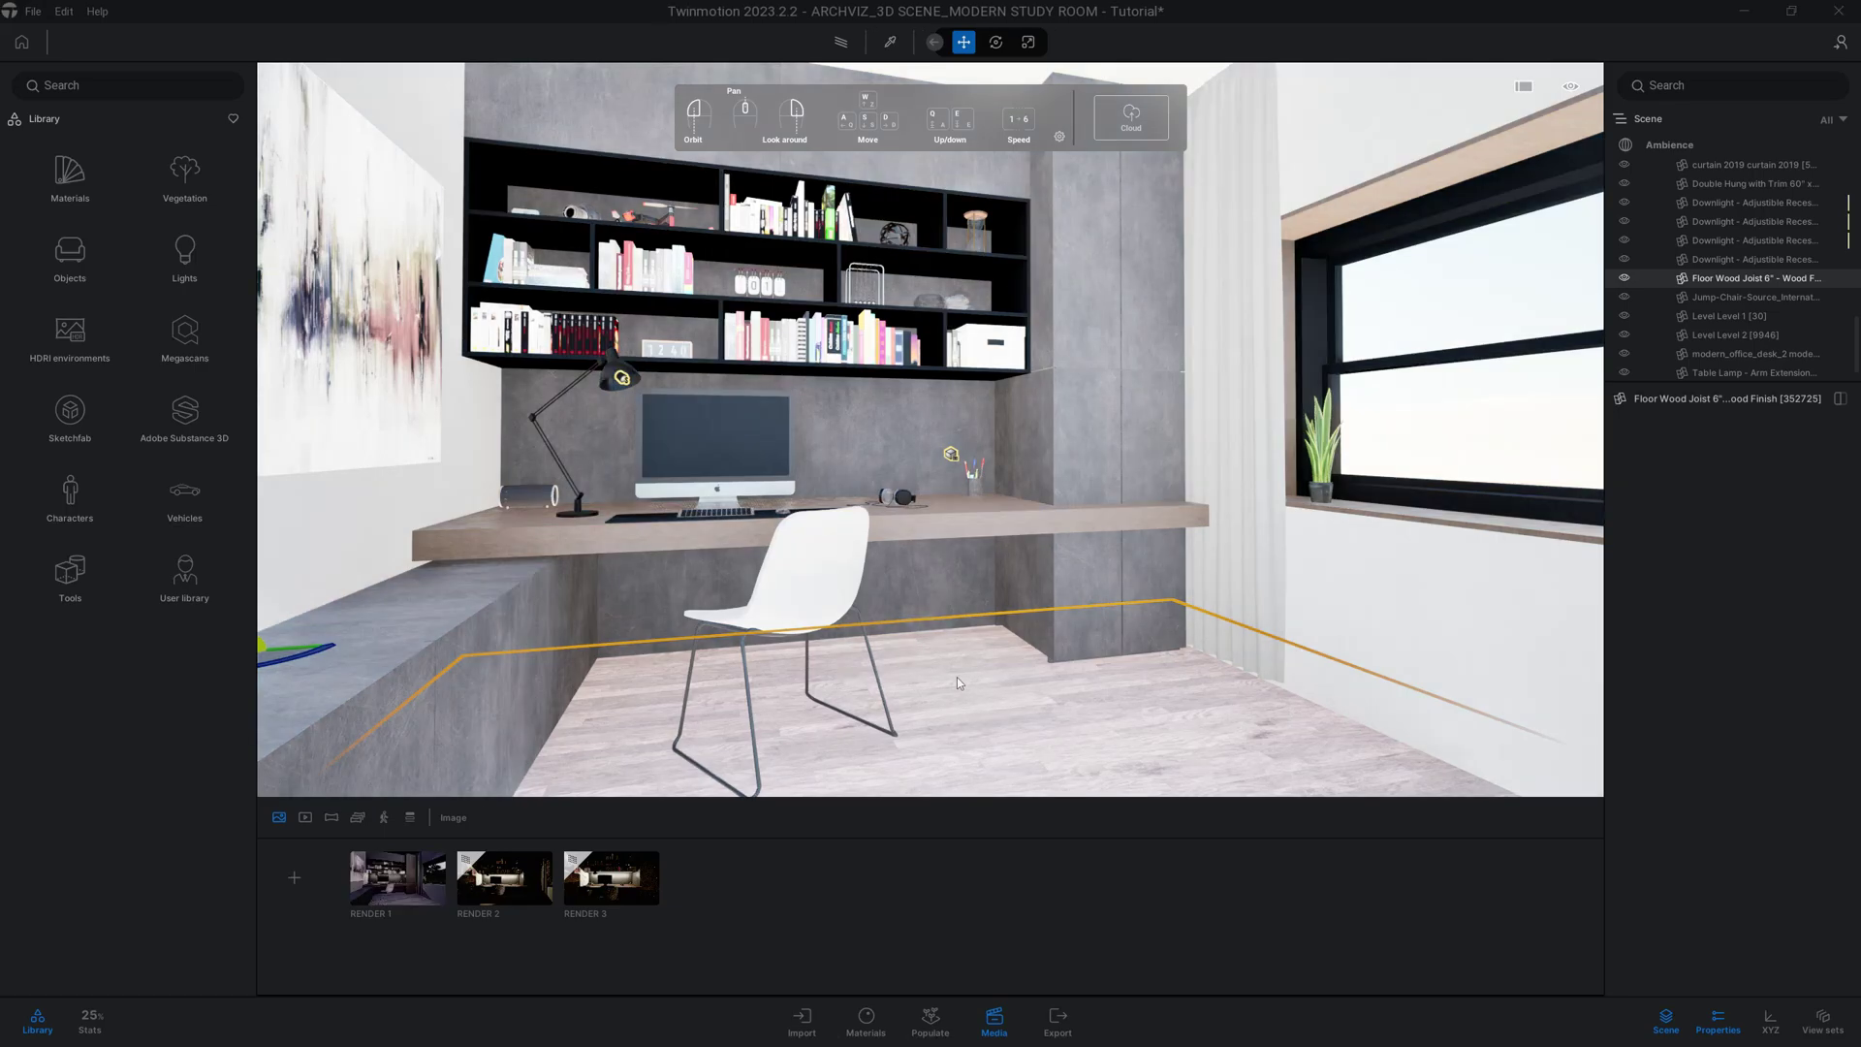
Step: Zoom and orbit the view to frame the desk, shelves, chair and the window with its plant
{"action": "scroll", "coordinate": [958, 679], "scroll_direction": "up", "scroll_amount": 3}
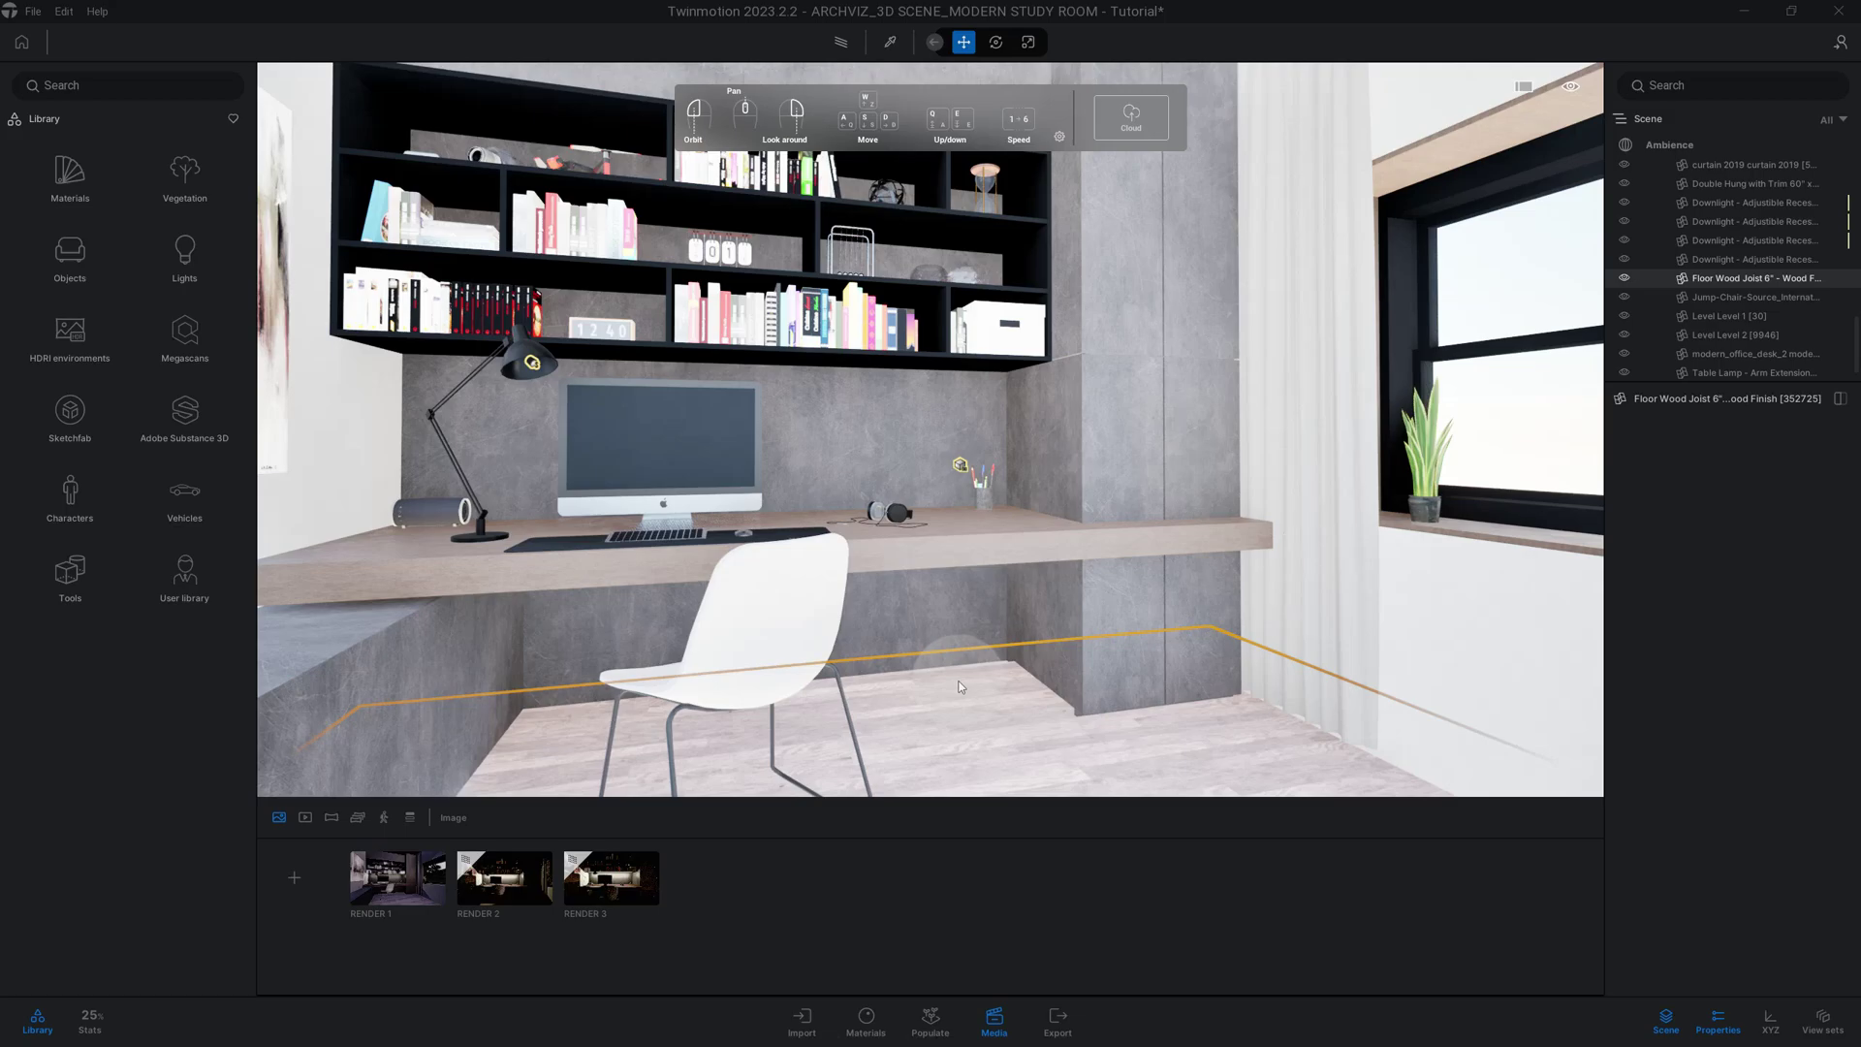
{"action": "scroll", "coordinate": [960, 686], "scroll_direction": "down", "scroll_amount": 3}
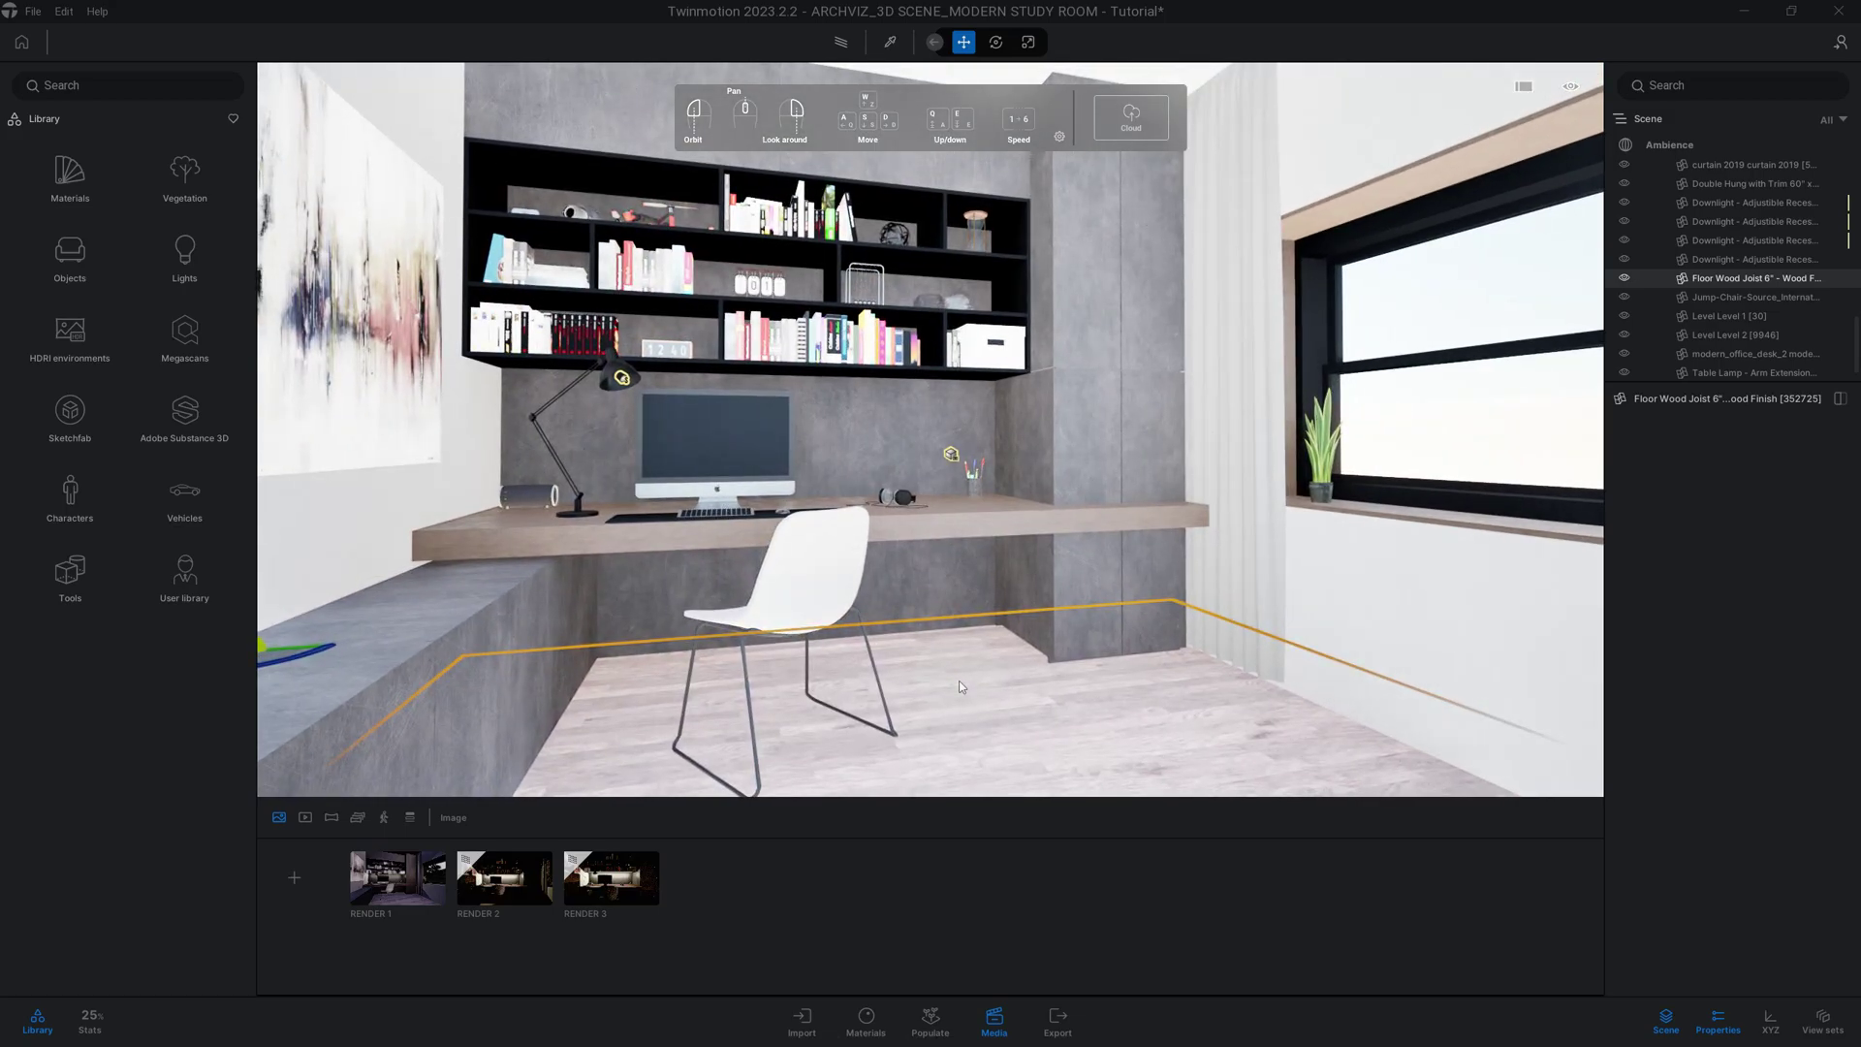
{"action": "left_click_drag", "start_coordinate": [960, 686], "coordinate": [1163, 687]}
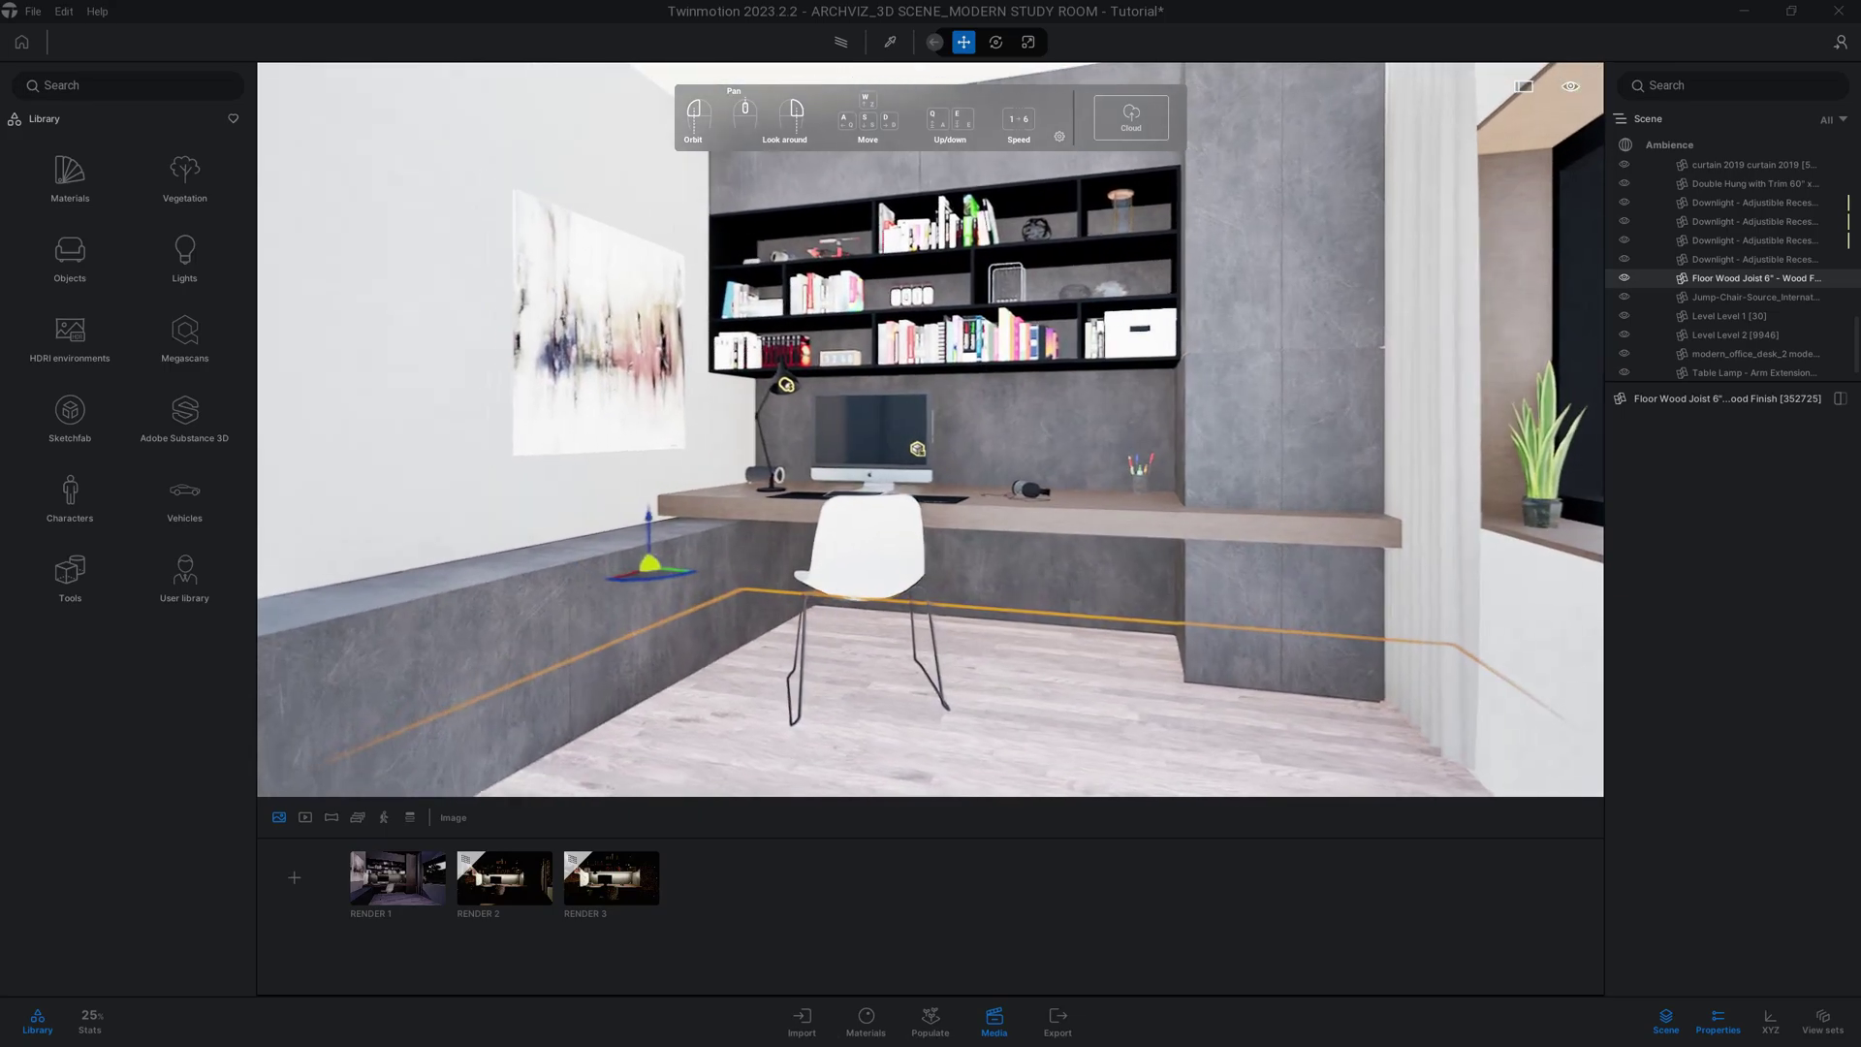
{"action": "left_click_drag", "start_coordinate": [973, 694], "coordinate": [924, 694]}
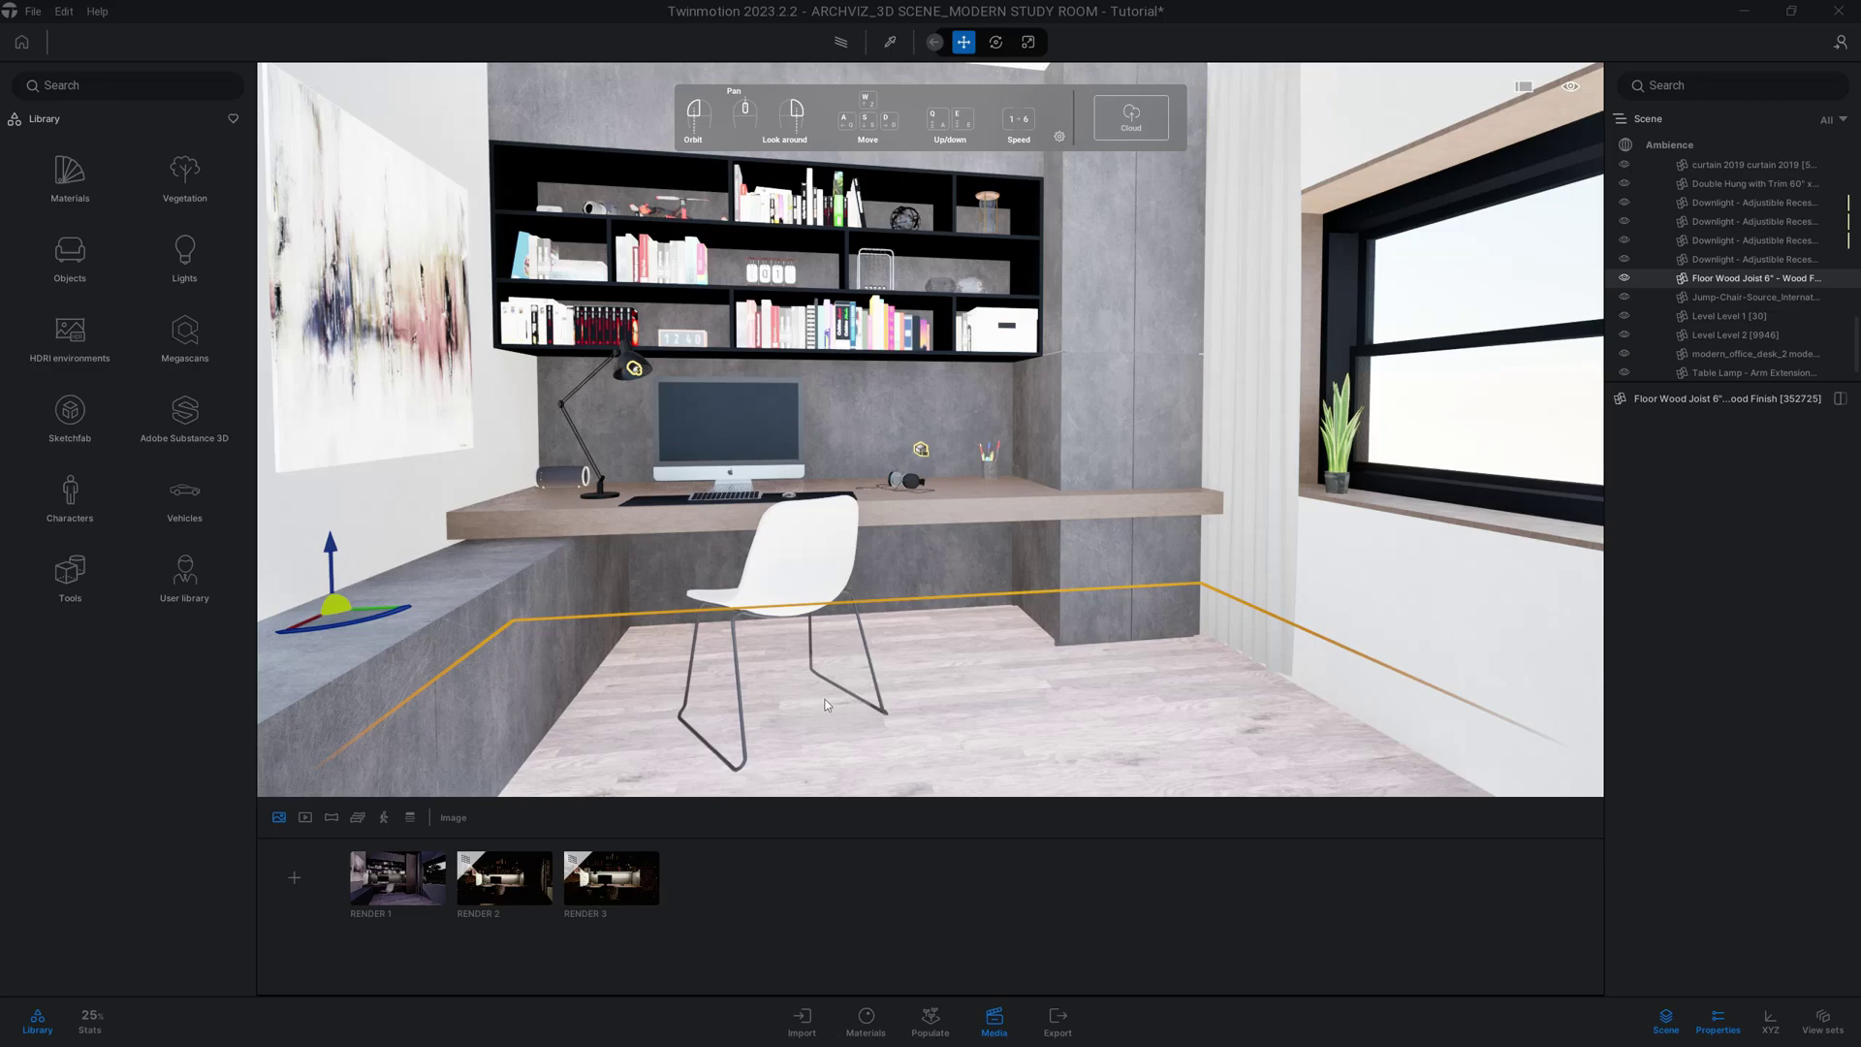
{"action": "left_click", "coordinate": [307, 890]}
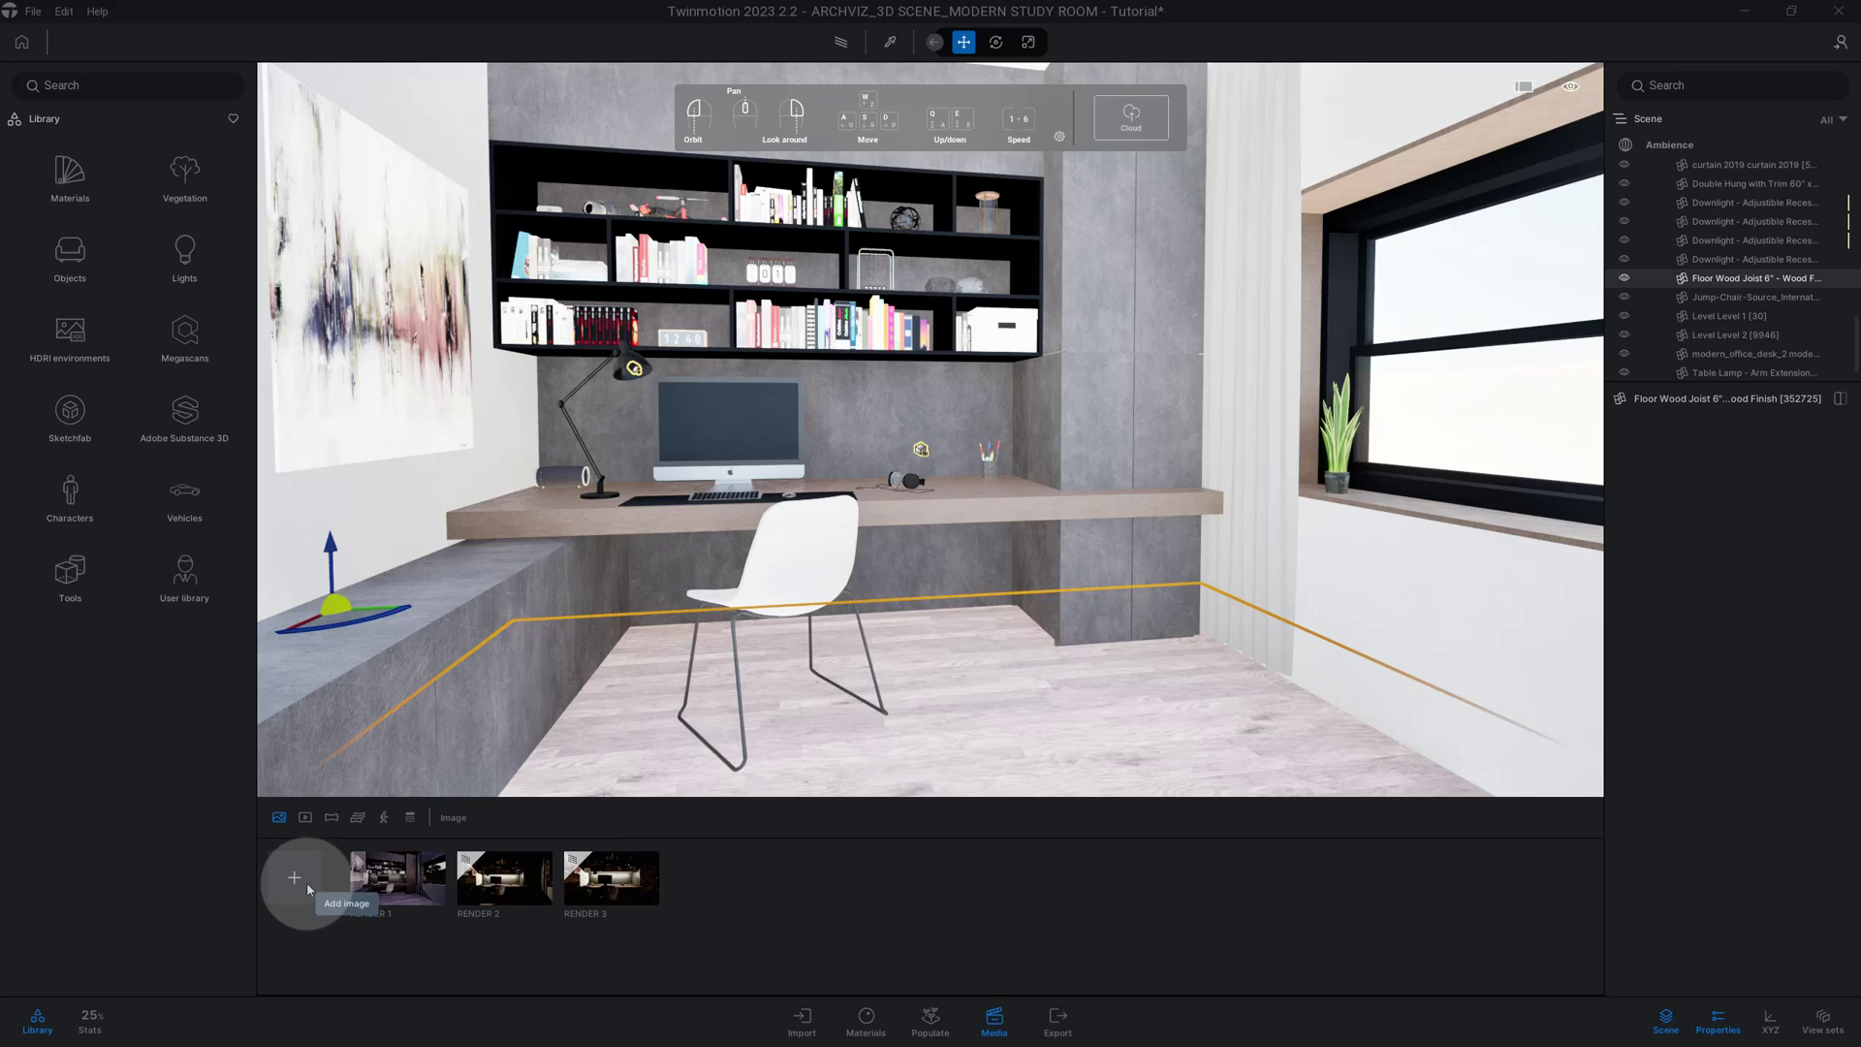
Step: Select the RENDER 1 image and scroll its Env settings down to the HDRI environment section
{"action": "left_click", "coordinate": [397, 882]}
{"action": "left_click", "coordinate": [804, 652]}
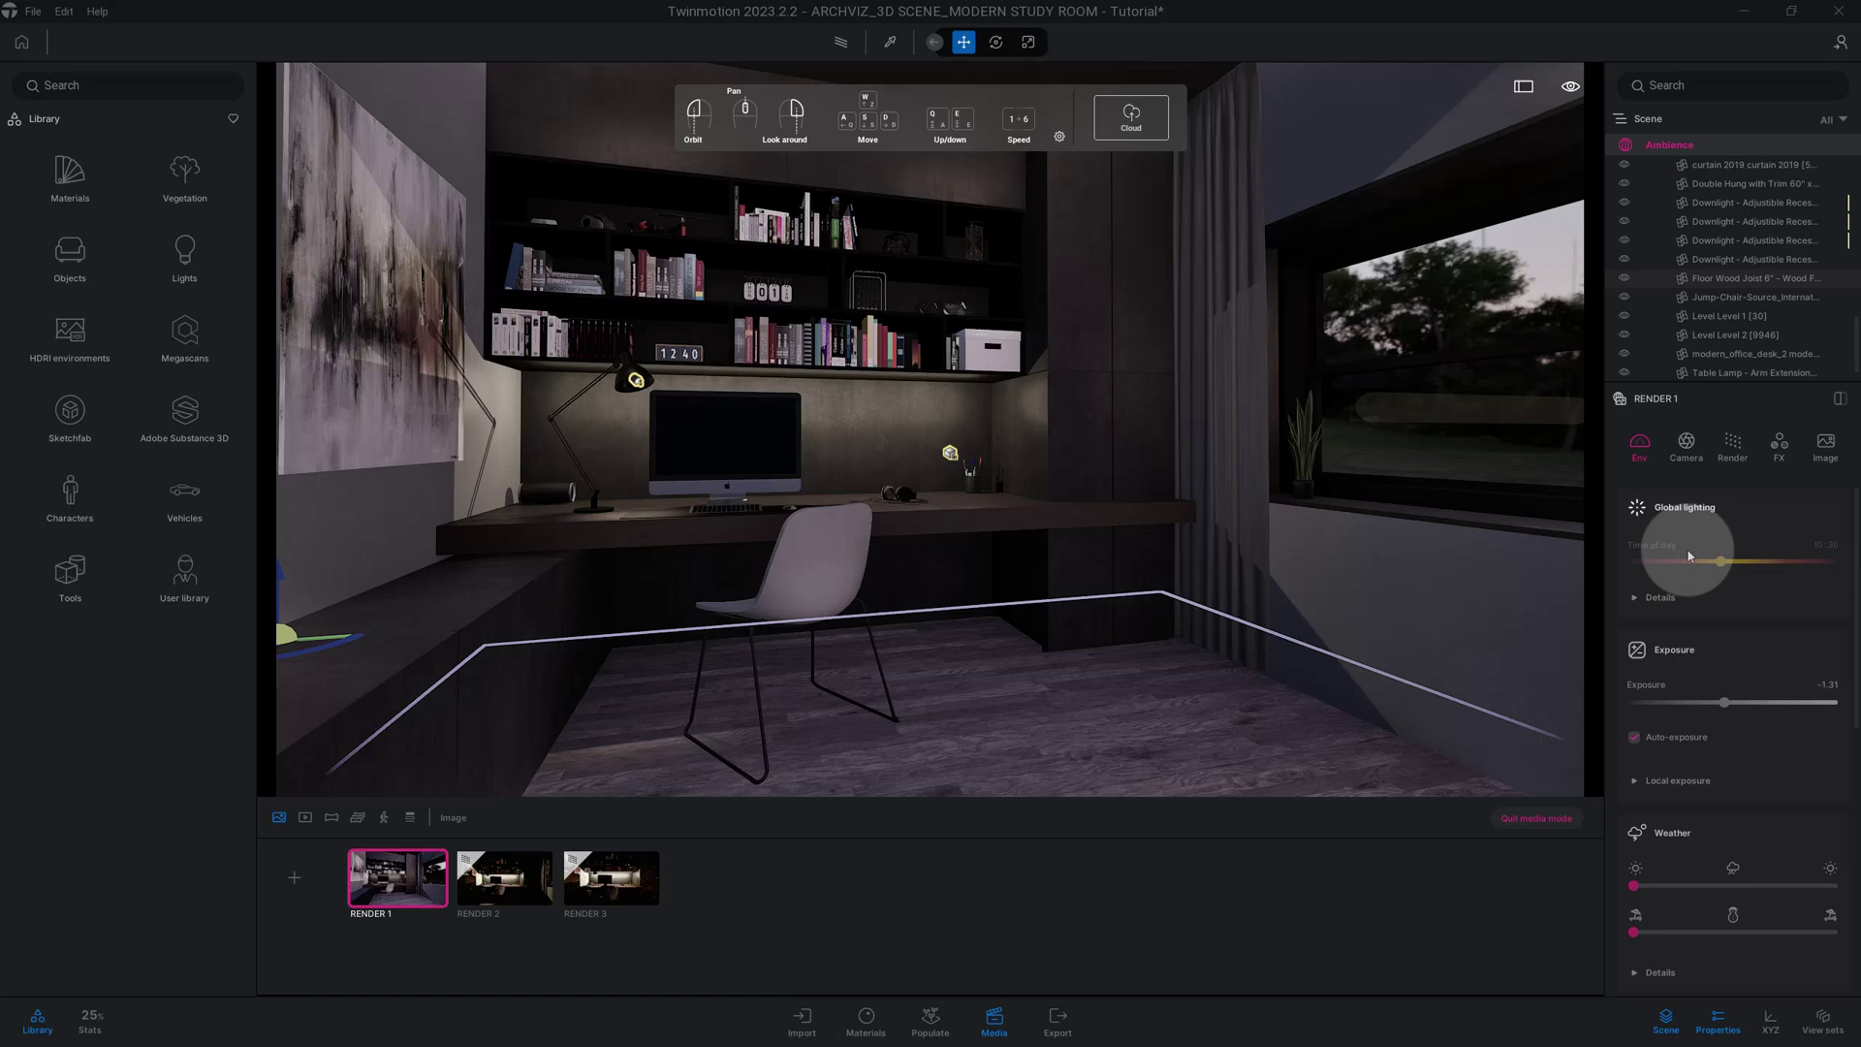
{"action": "left_click", "coordinate": [1662, 598]}
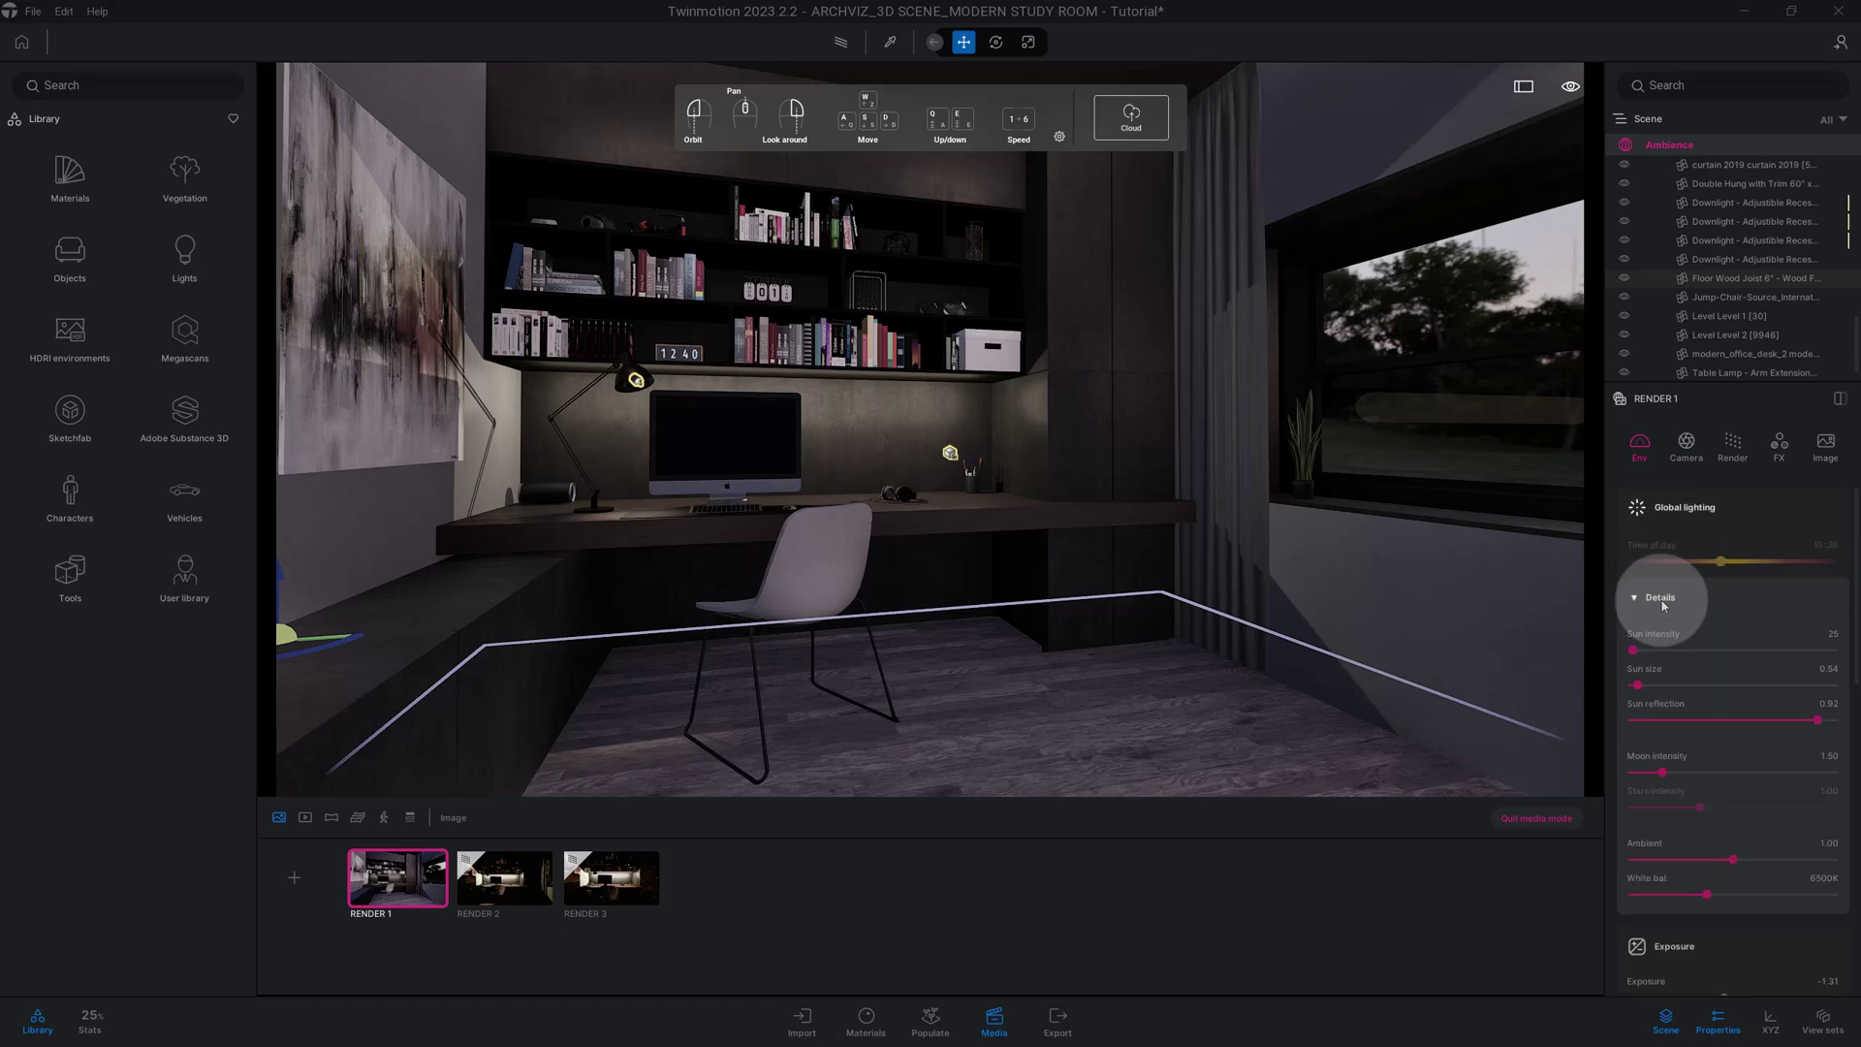
{"action": "left_click", "coordinate": [1663, 600]}
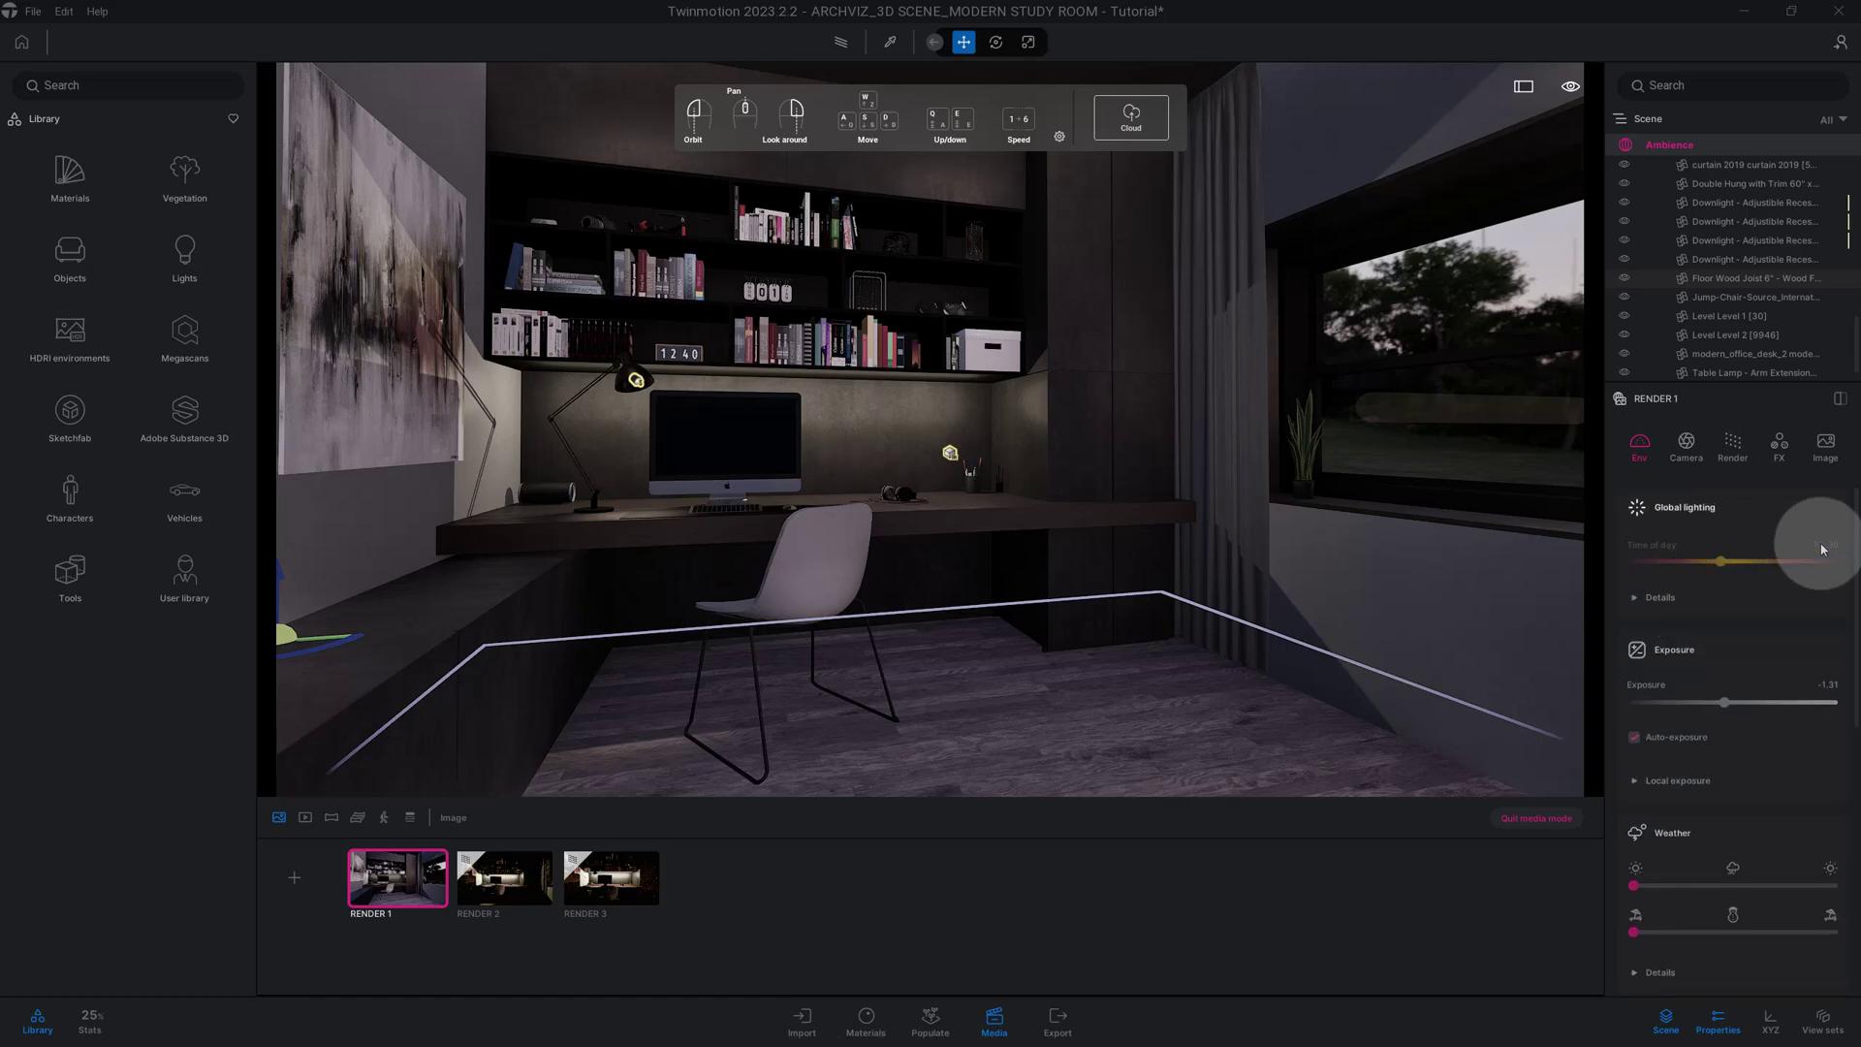
{"action": "scroll", "coordinate": [1696, 561], "scroll_direction": "down", "scroll_amount": 1}
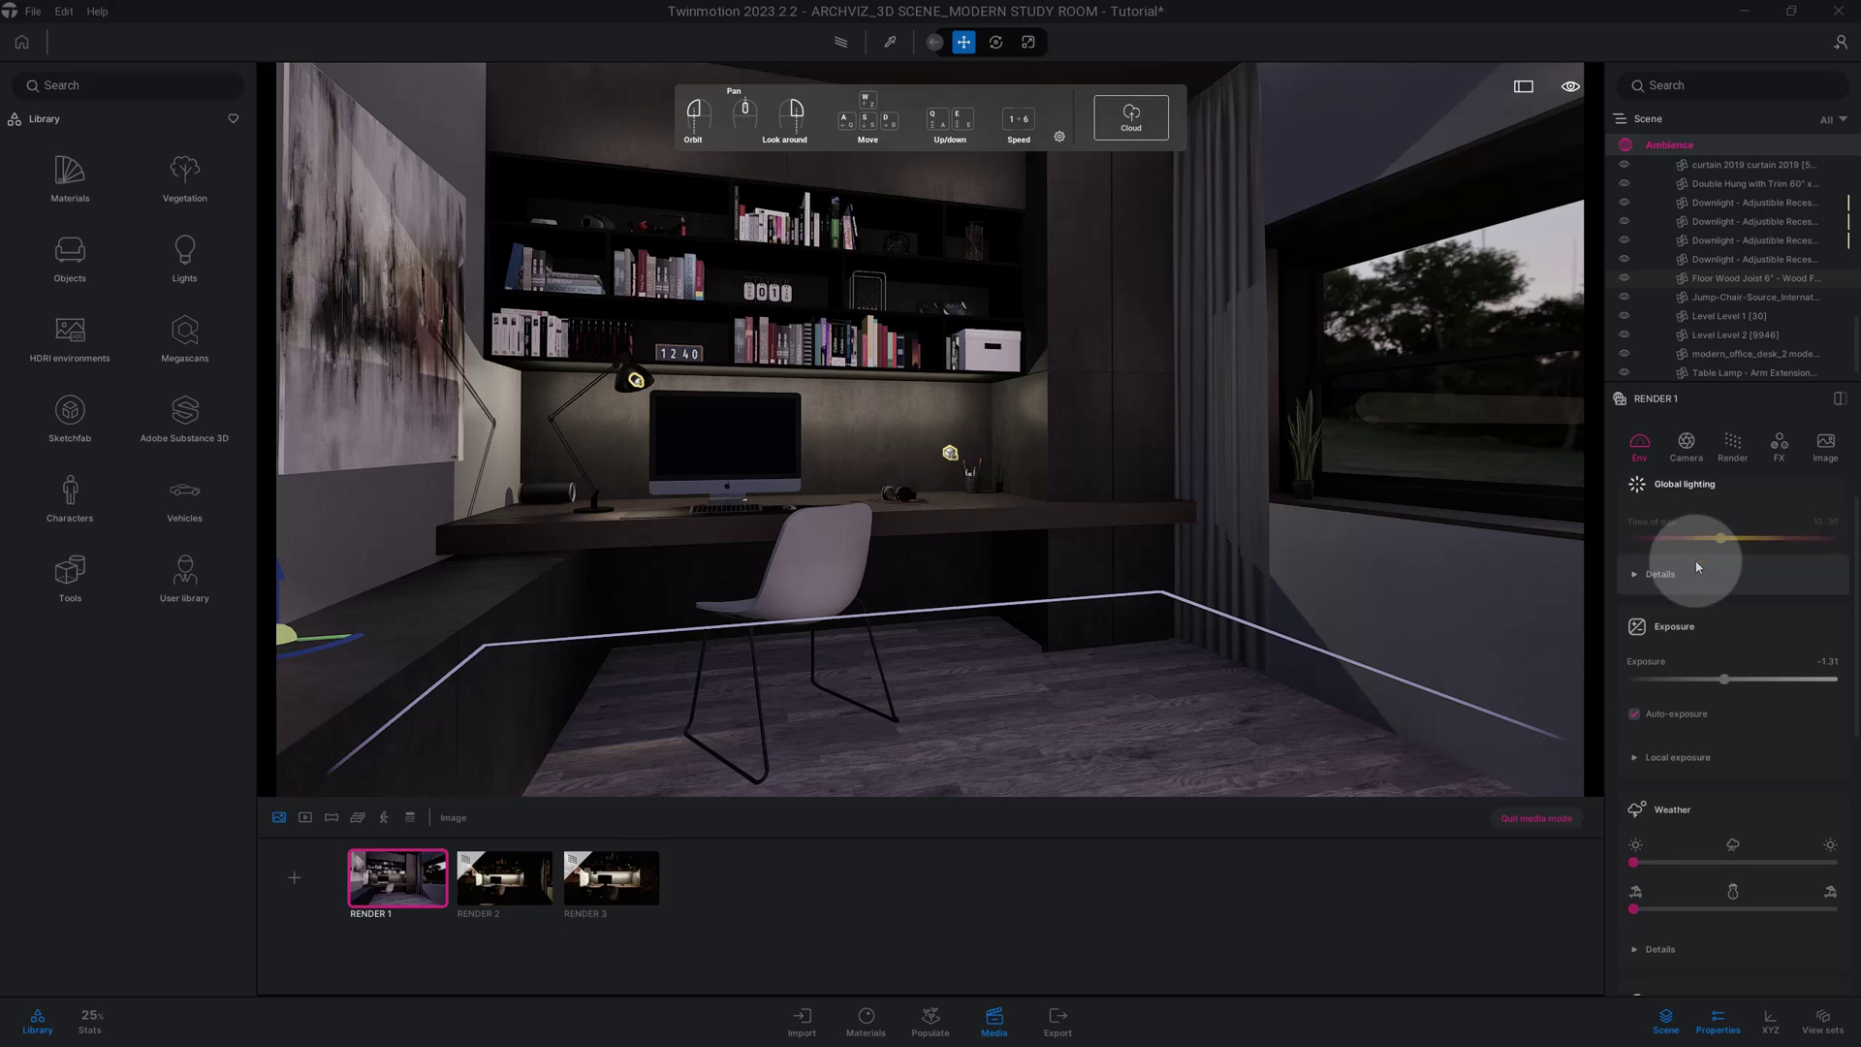
{"action": "scroll", "coordinate": [1692, 561], "scroll_direction": "down", "scroll_amount": 3}
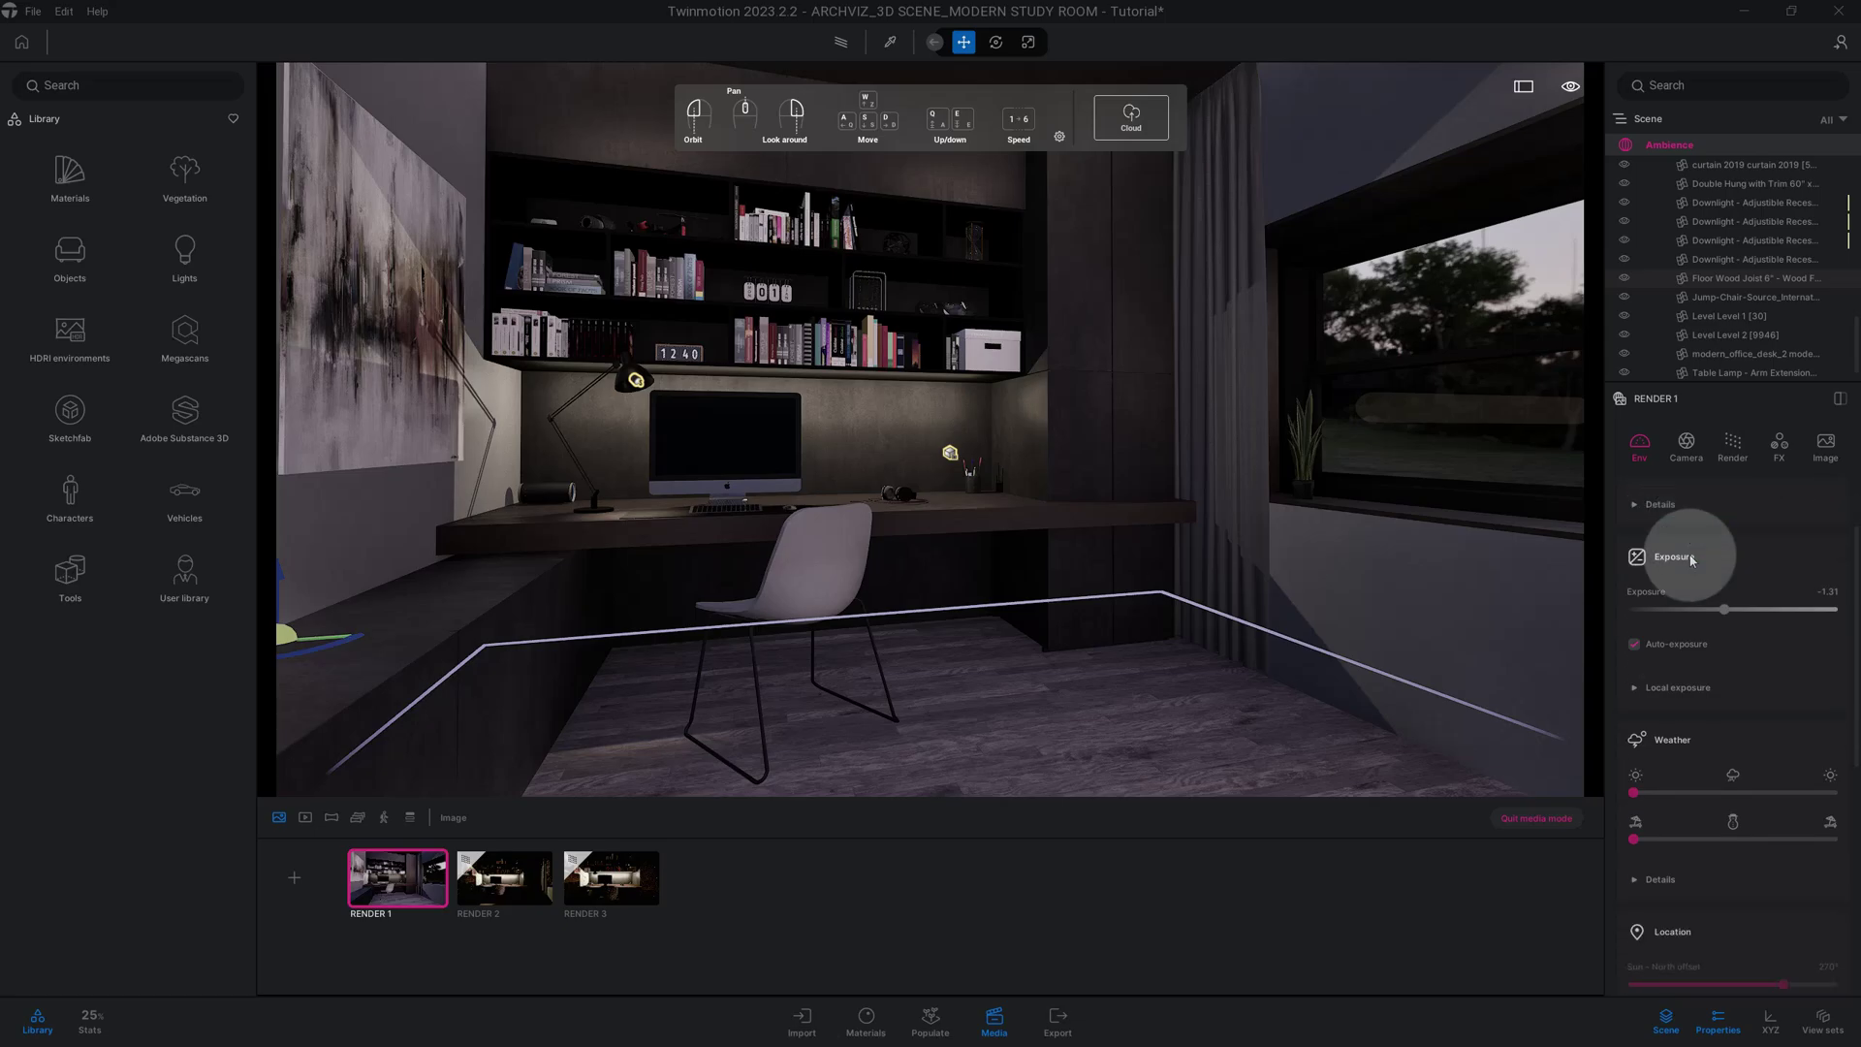
{"action": "scroll", "coordinate": [1692, 561], "scroll_direction": "down", "scroll_amount": 4}
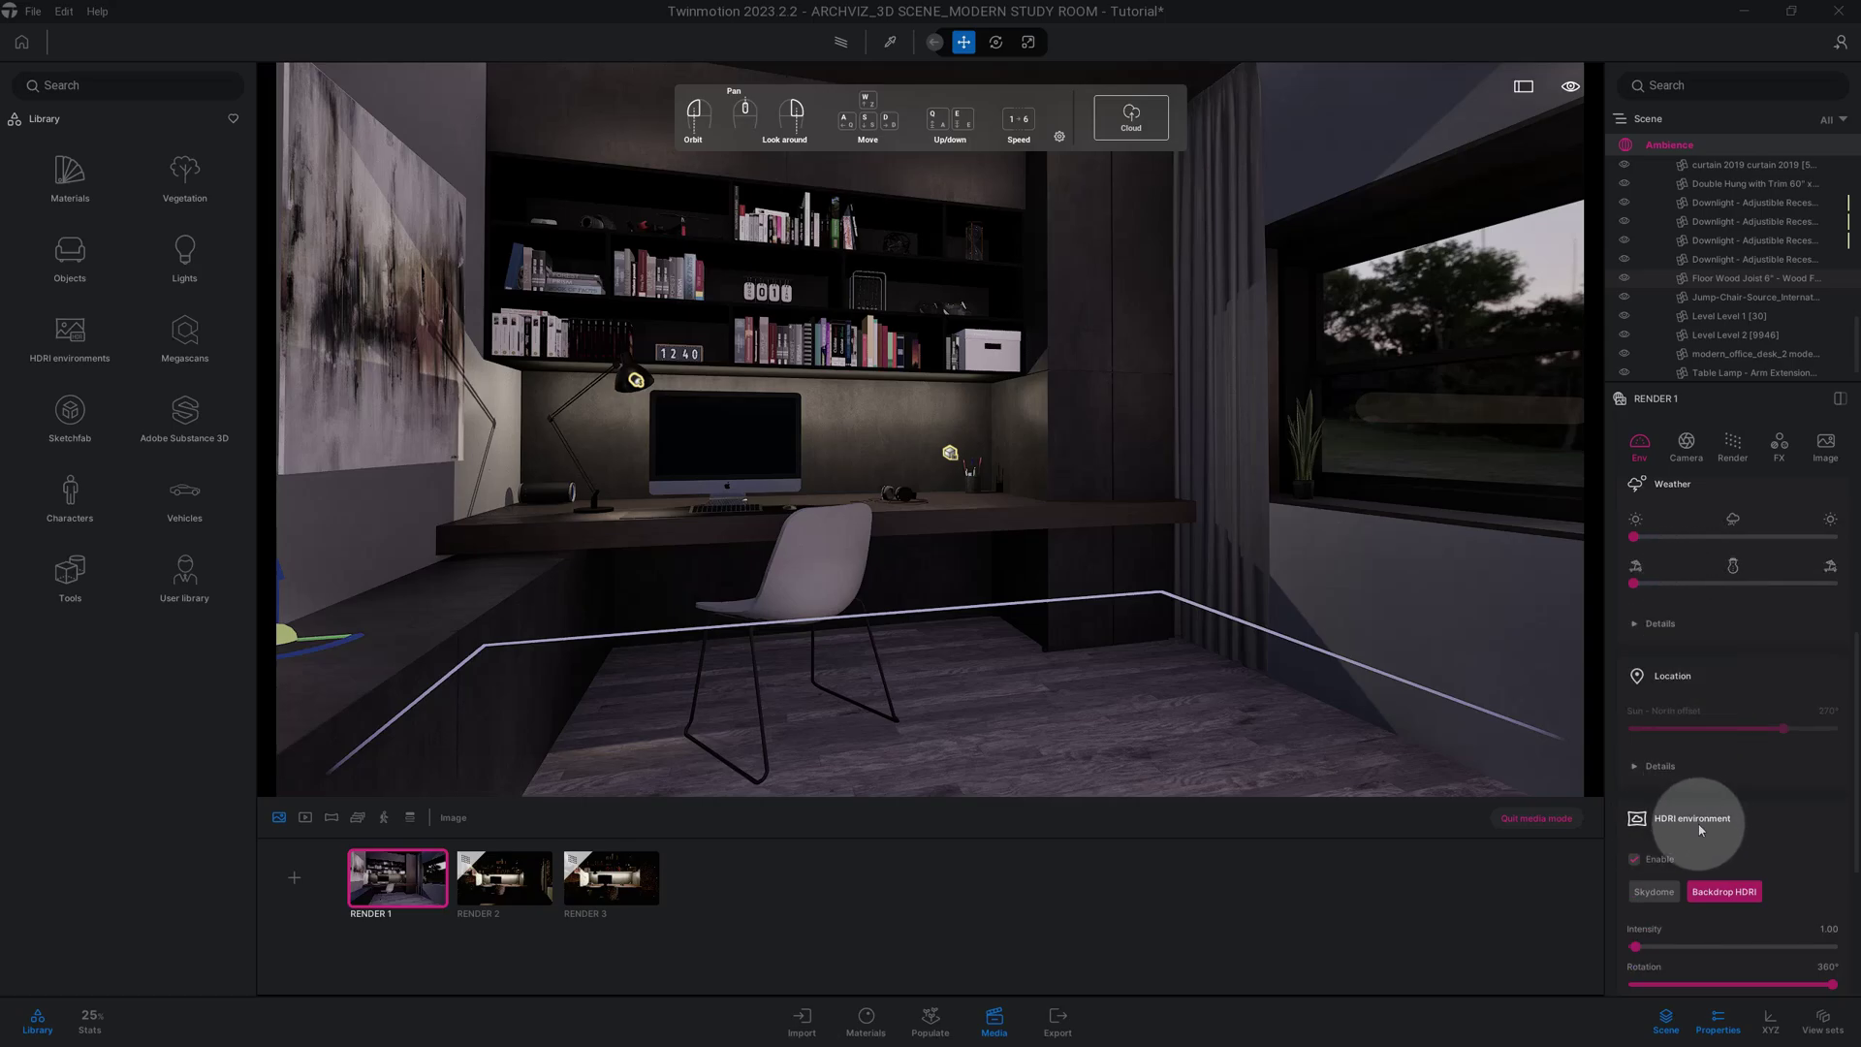
Step: Turn off the HDRI environment and set the time of day to 11:30
{"action": "left_click", "coordinate": [1635, 860]}
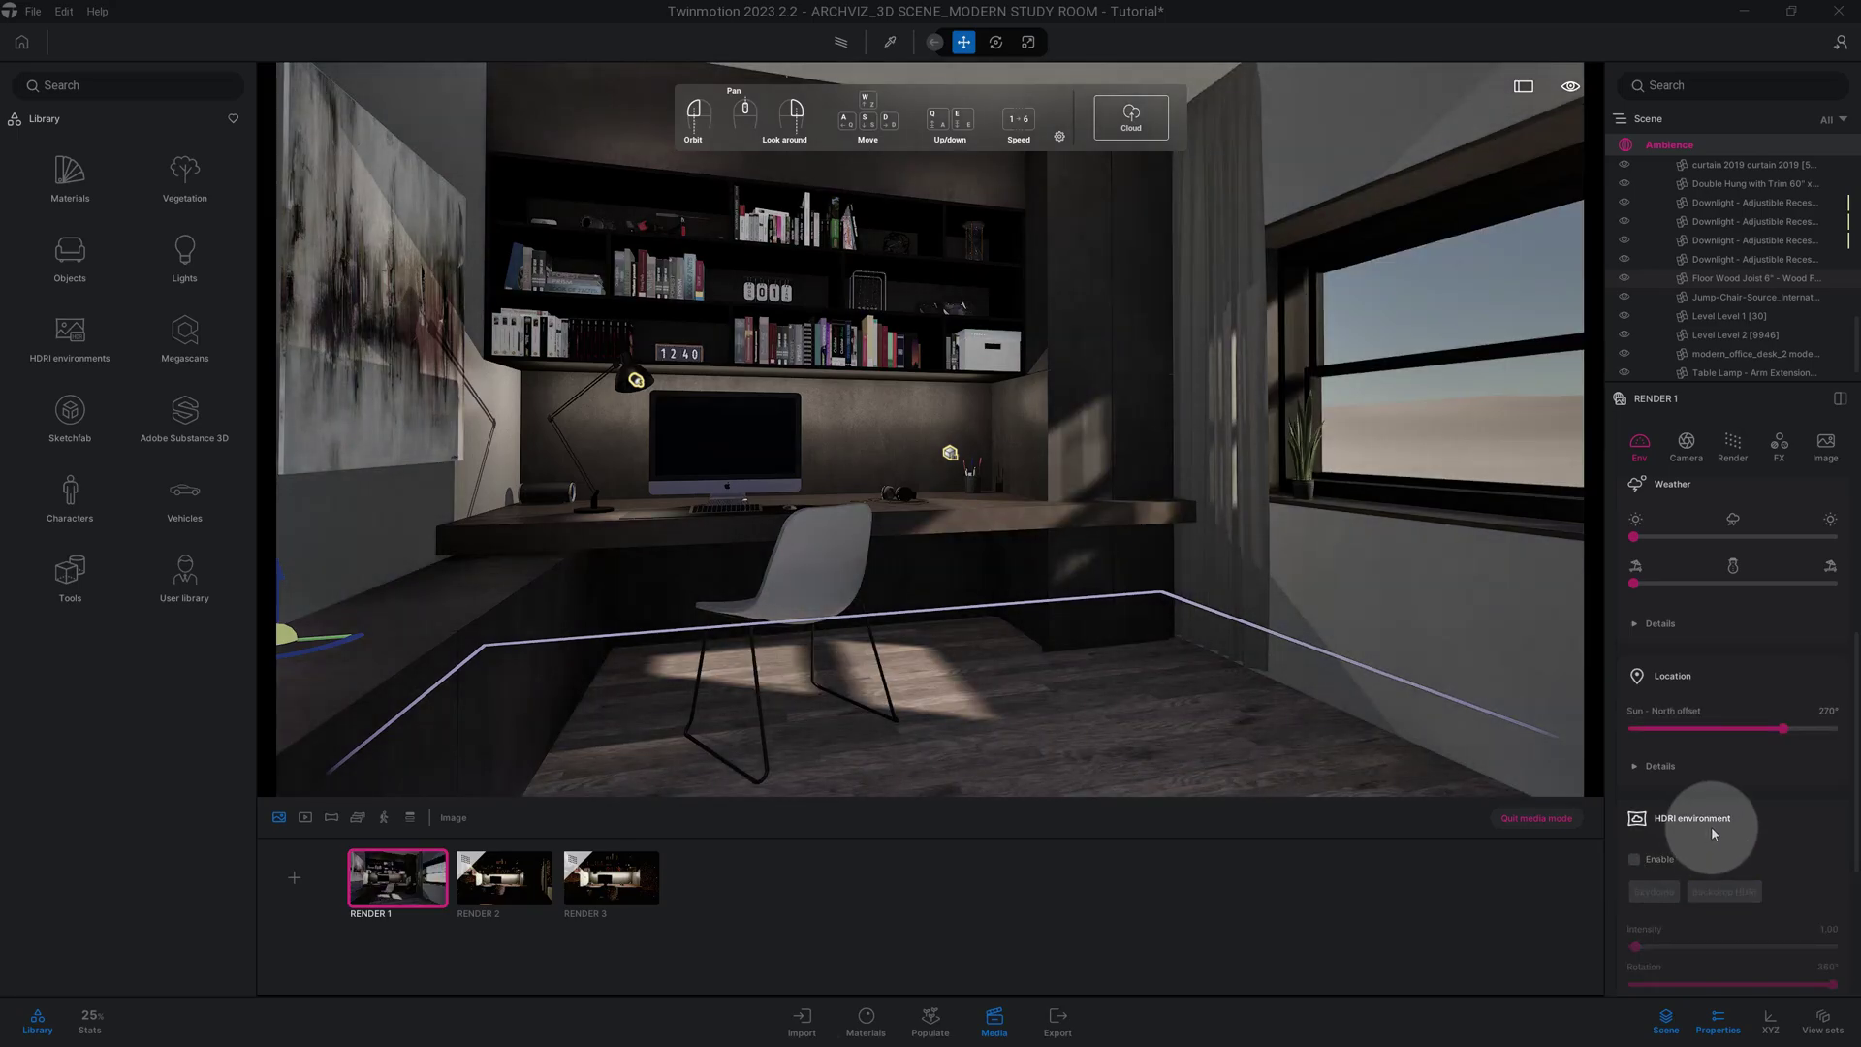
{"action": "scroll", "coordinate": [1712, 824], "scroll_direction": "up", "scroll_amount": 3}
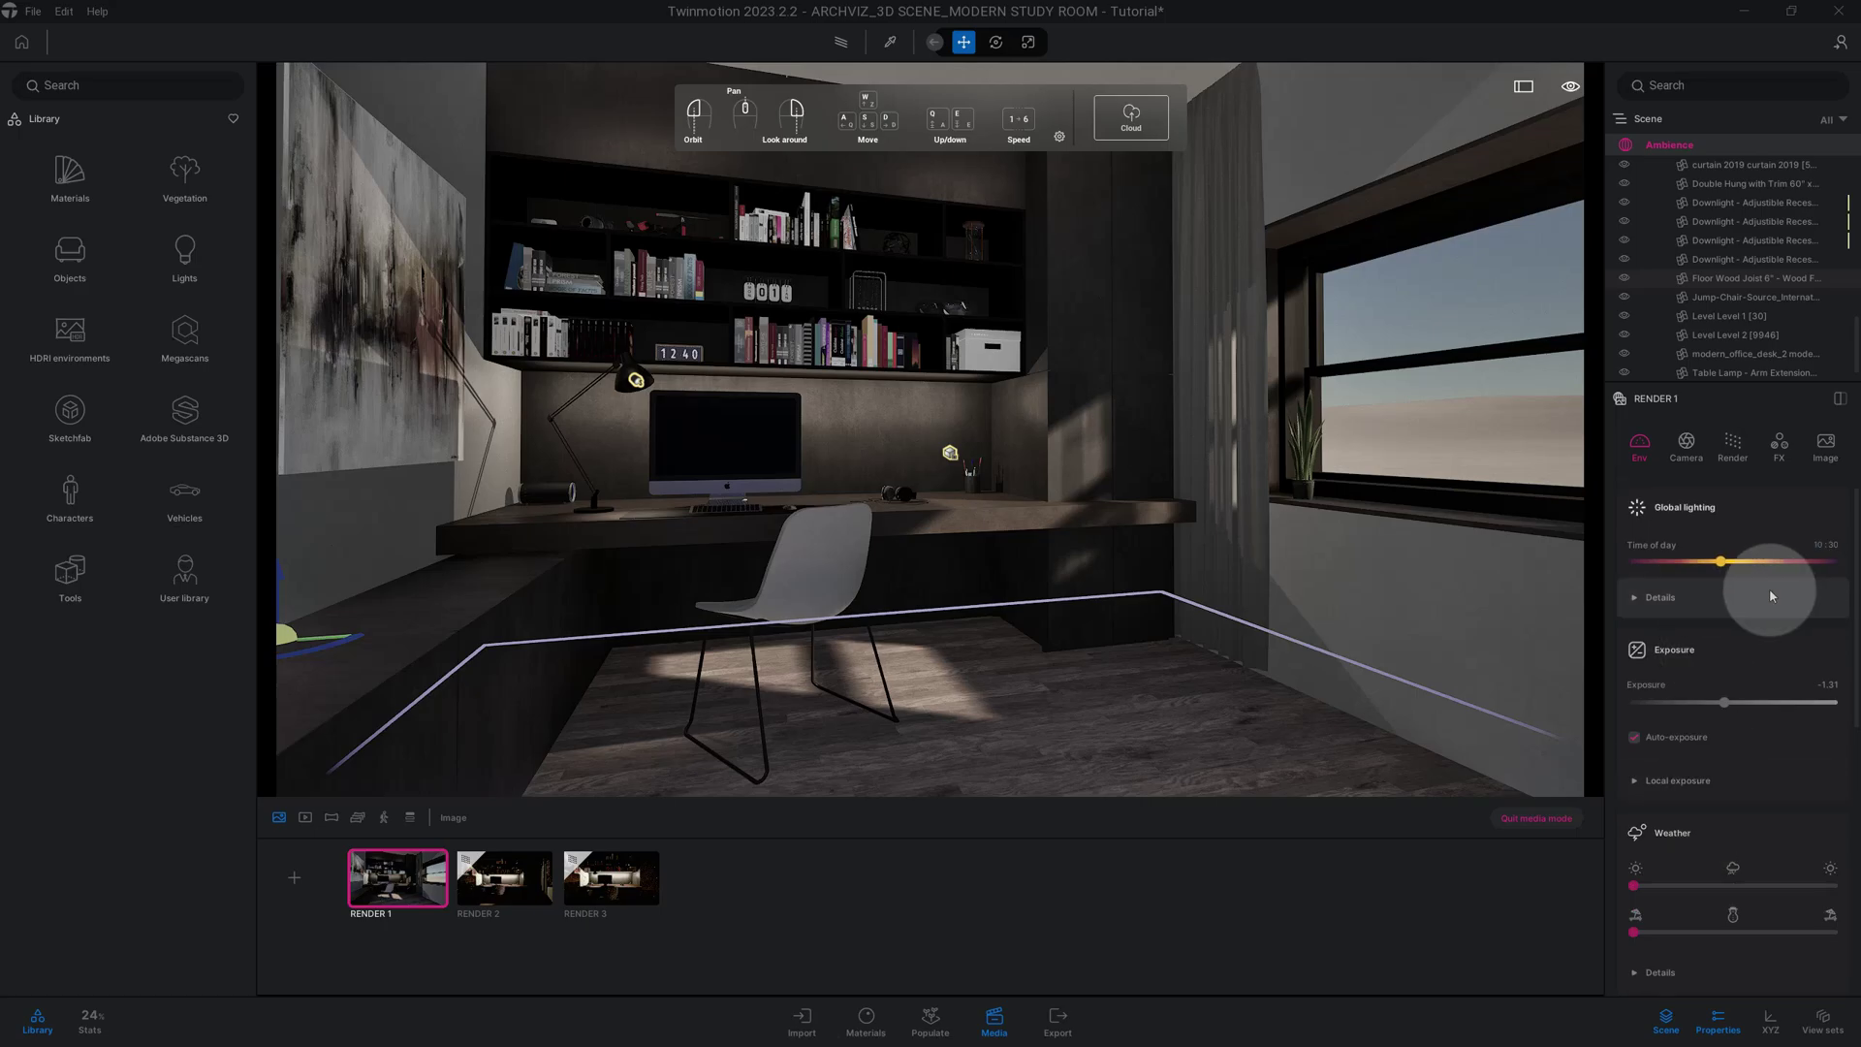
{"action": "double_click", "coordinate": [1817, 545]}
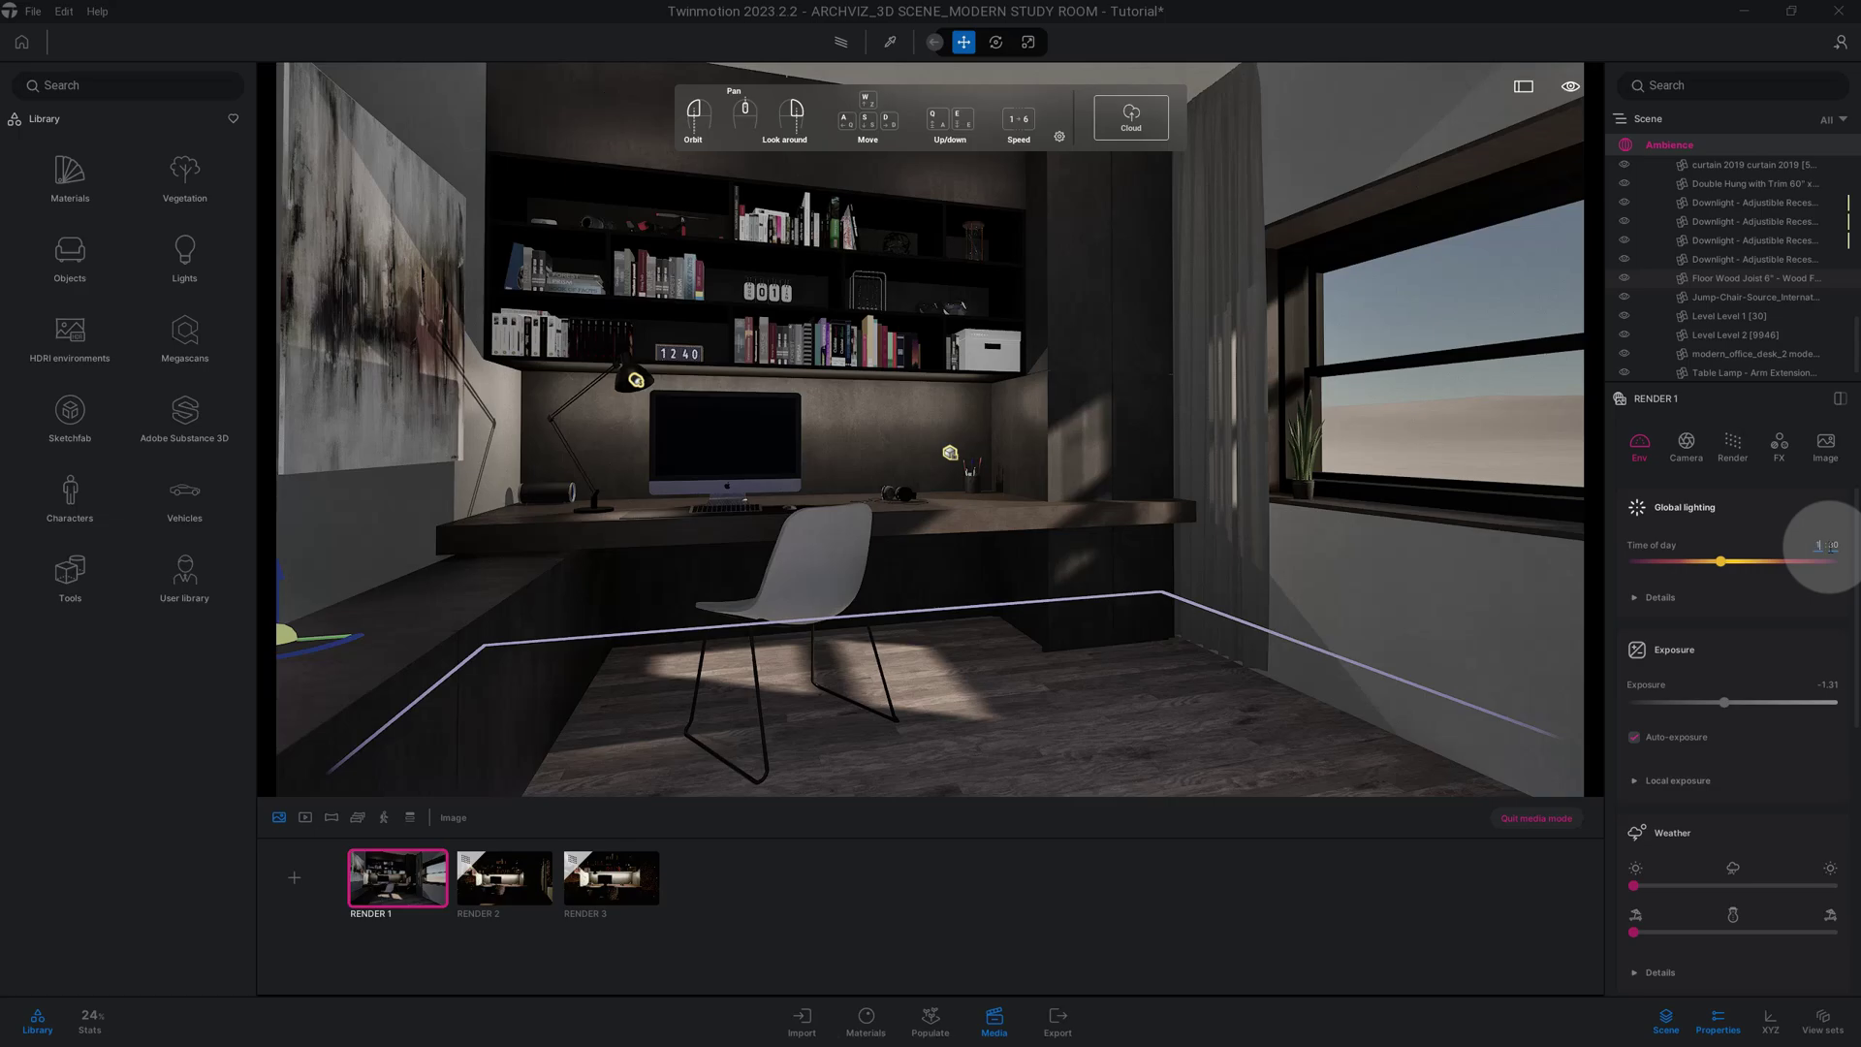
{"action": "type", "text": "11"}
{"action": "key", "text": "Return"}
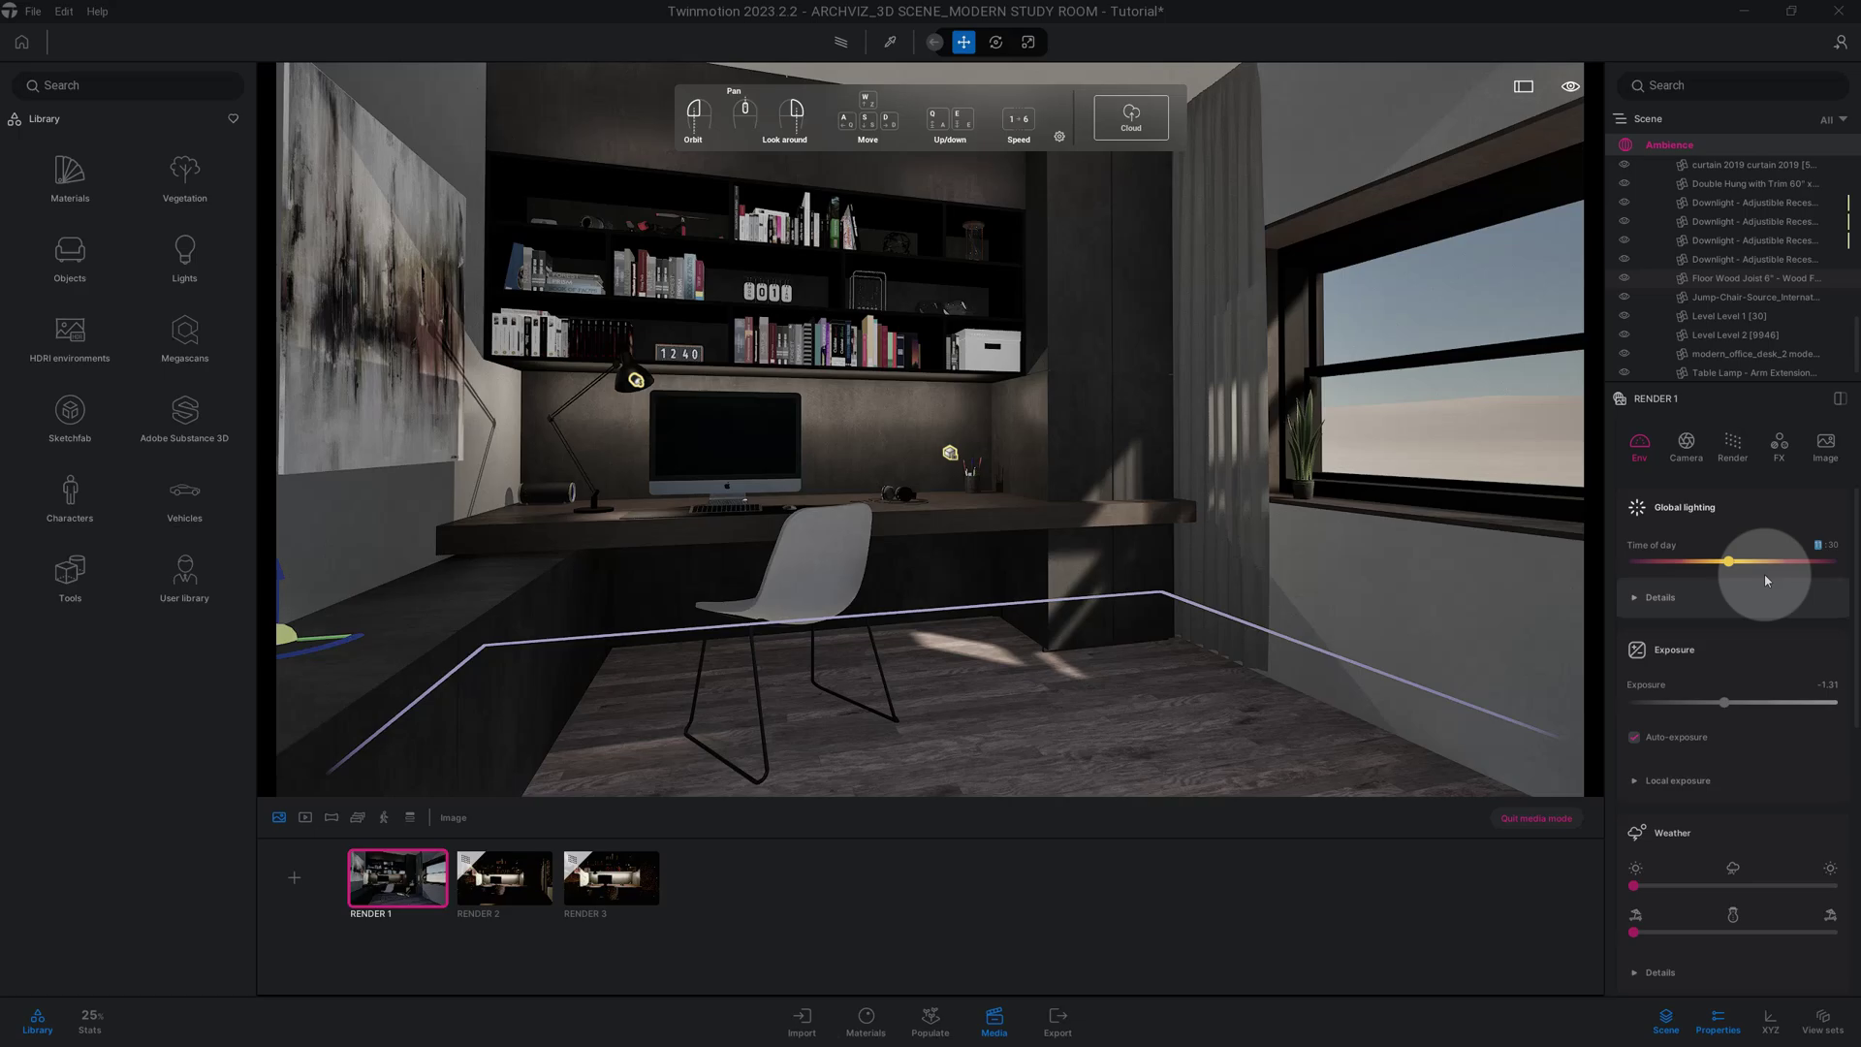
Step: Raise the exposure from -1.31 to 0.25
{"action": "left_click", "coordinate": [1710, 599]}
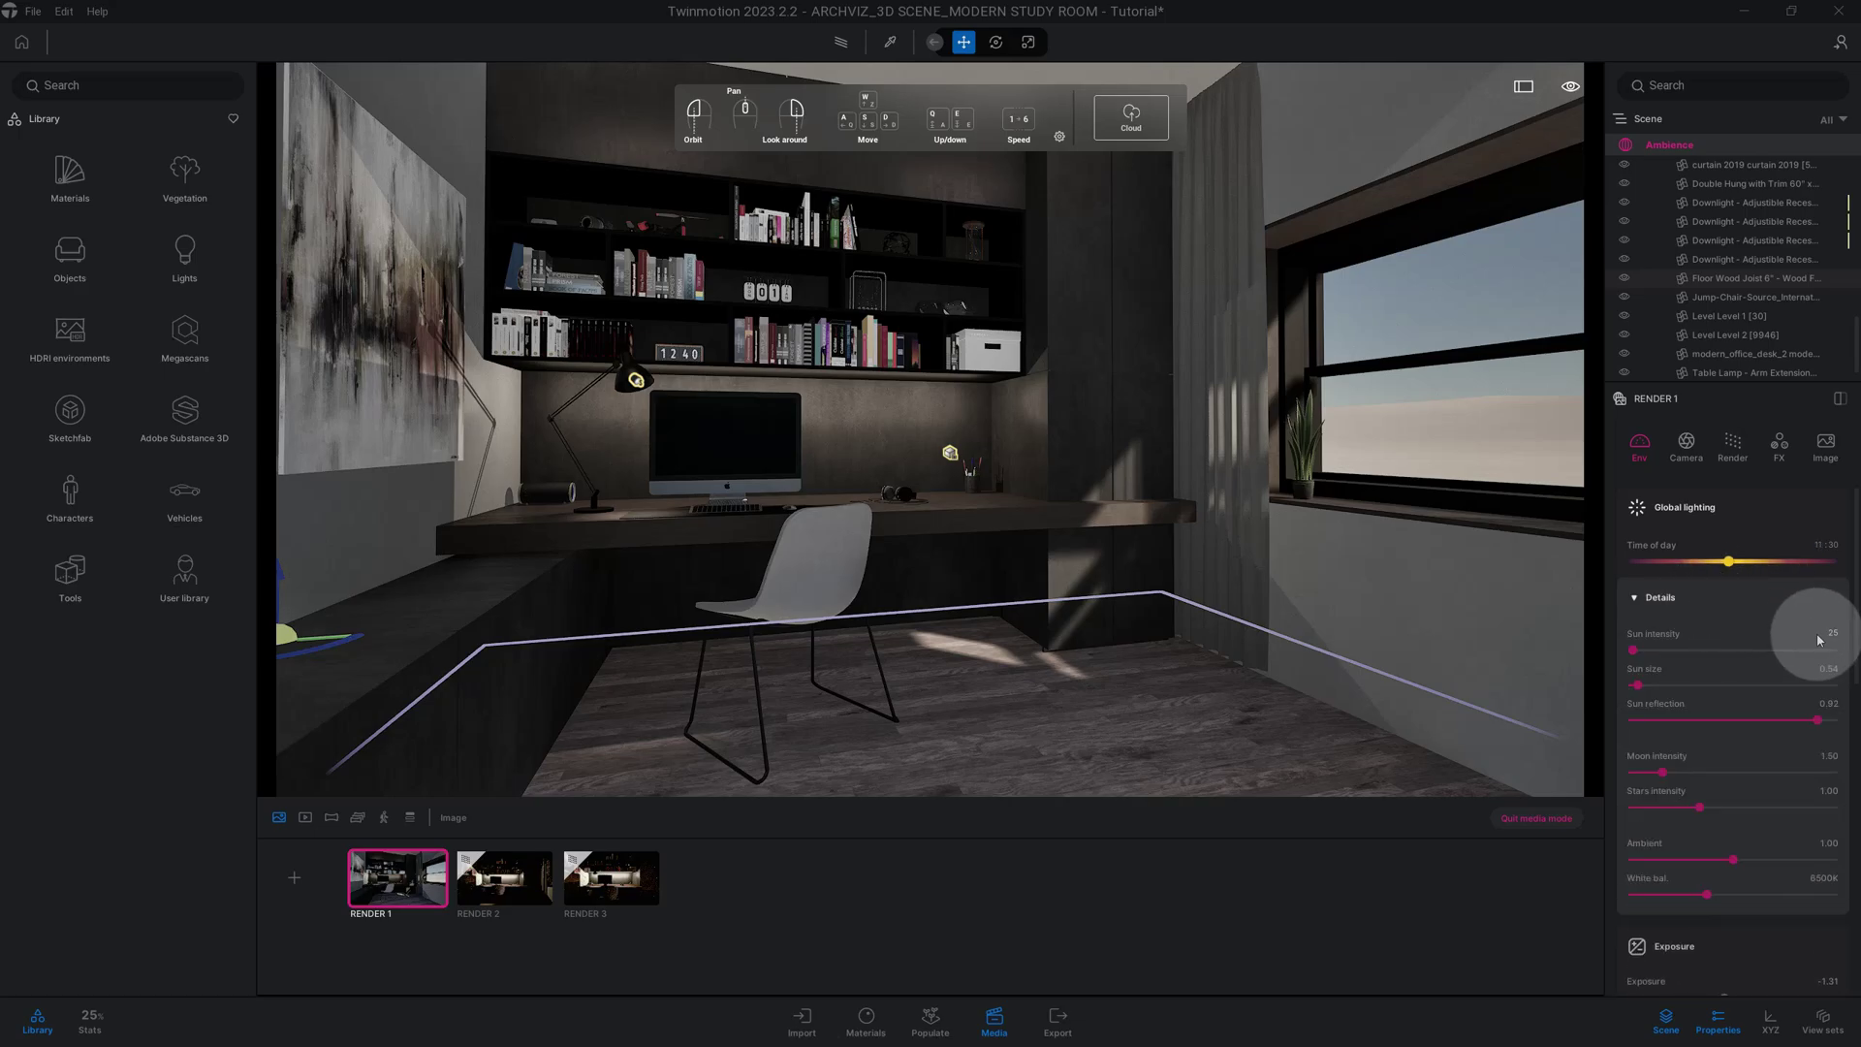
{"action": "left_click", "coordinate": [1670, 601]}
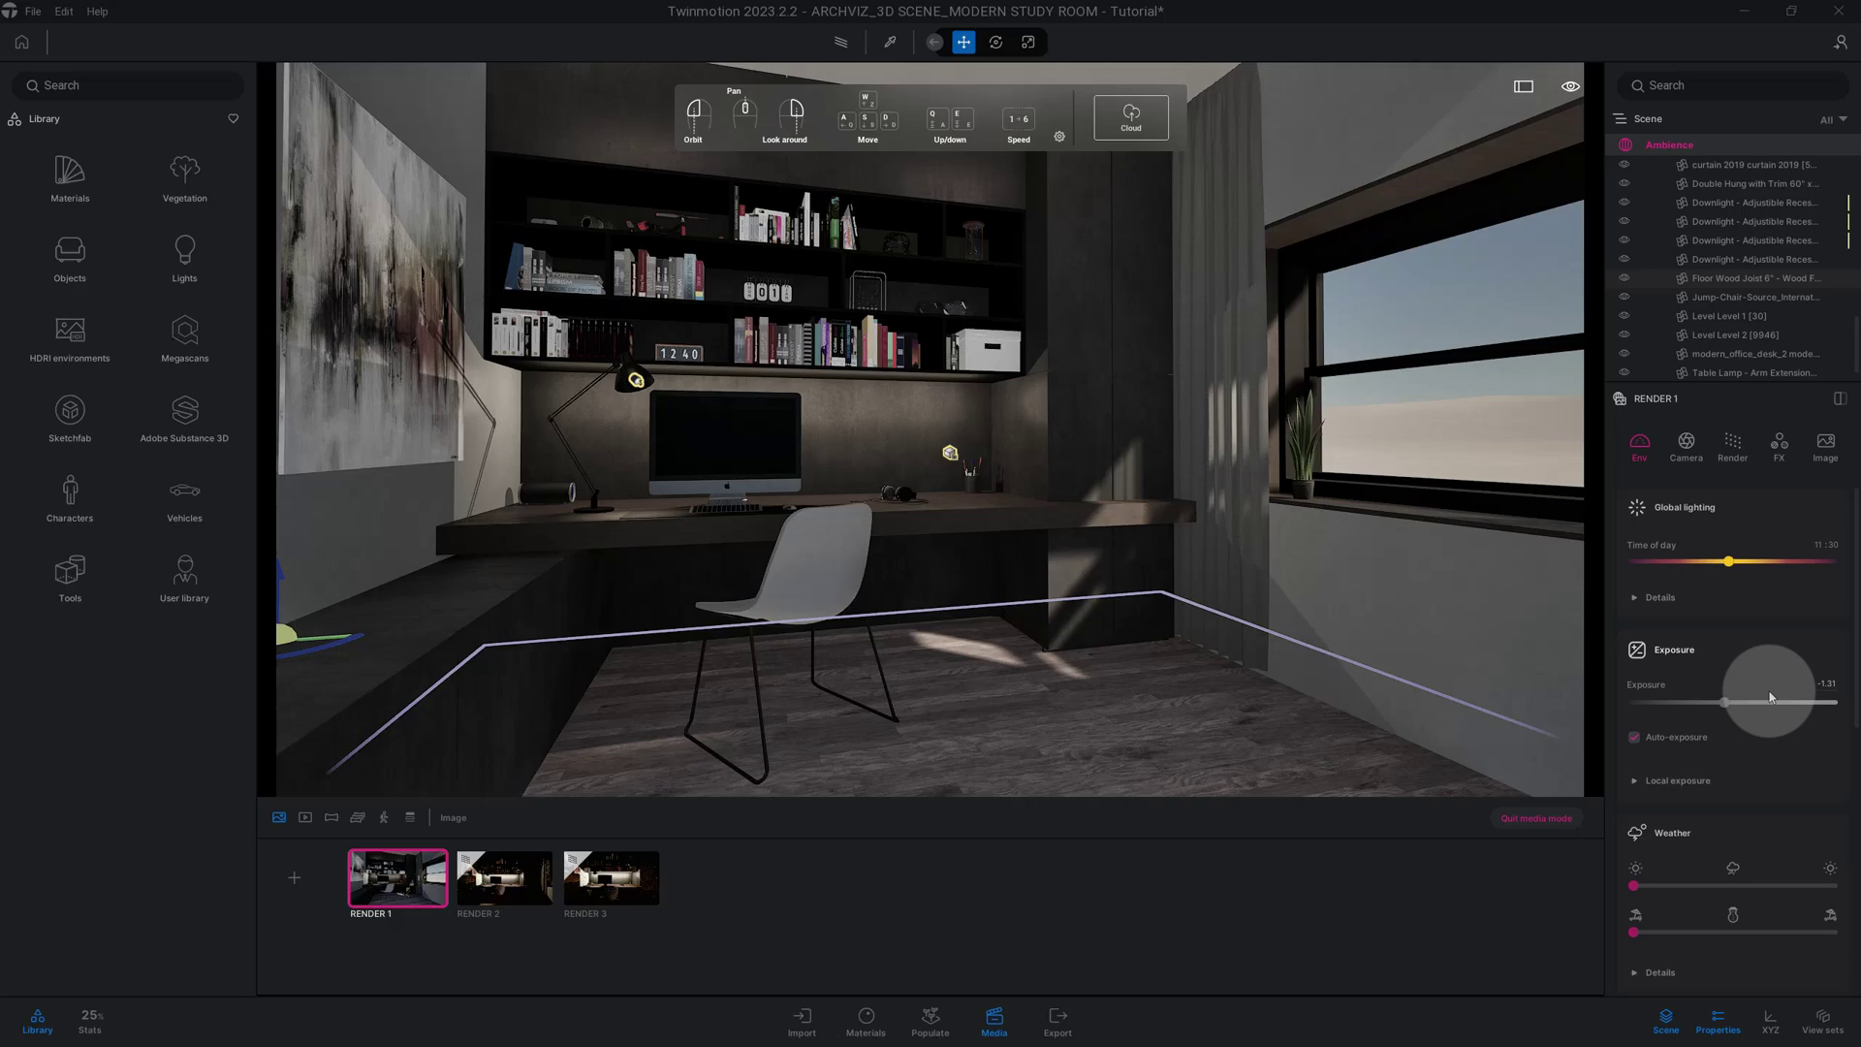
{"action": "left_click", "coordinate": [1827, 683]}
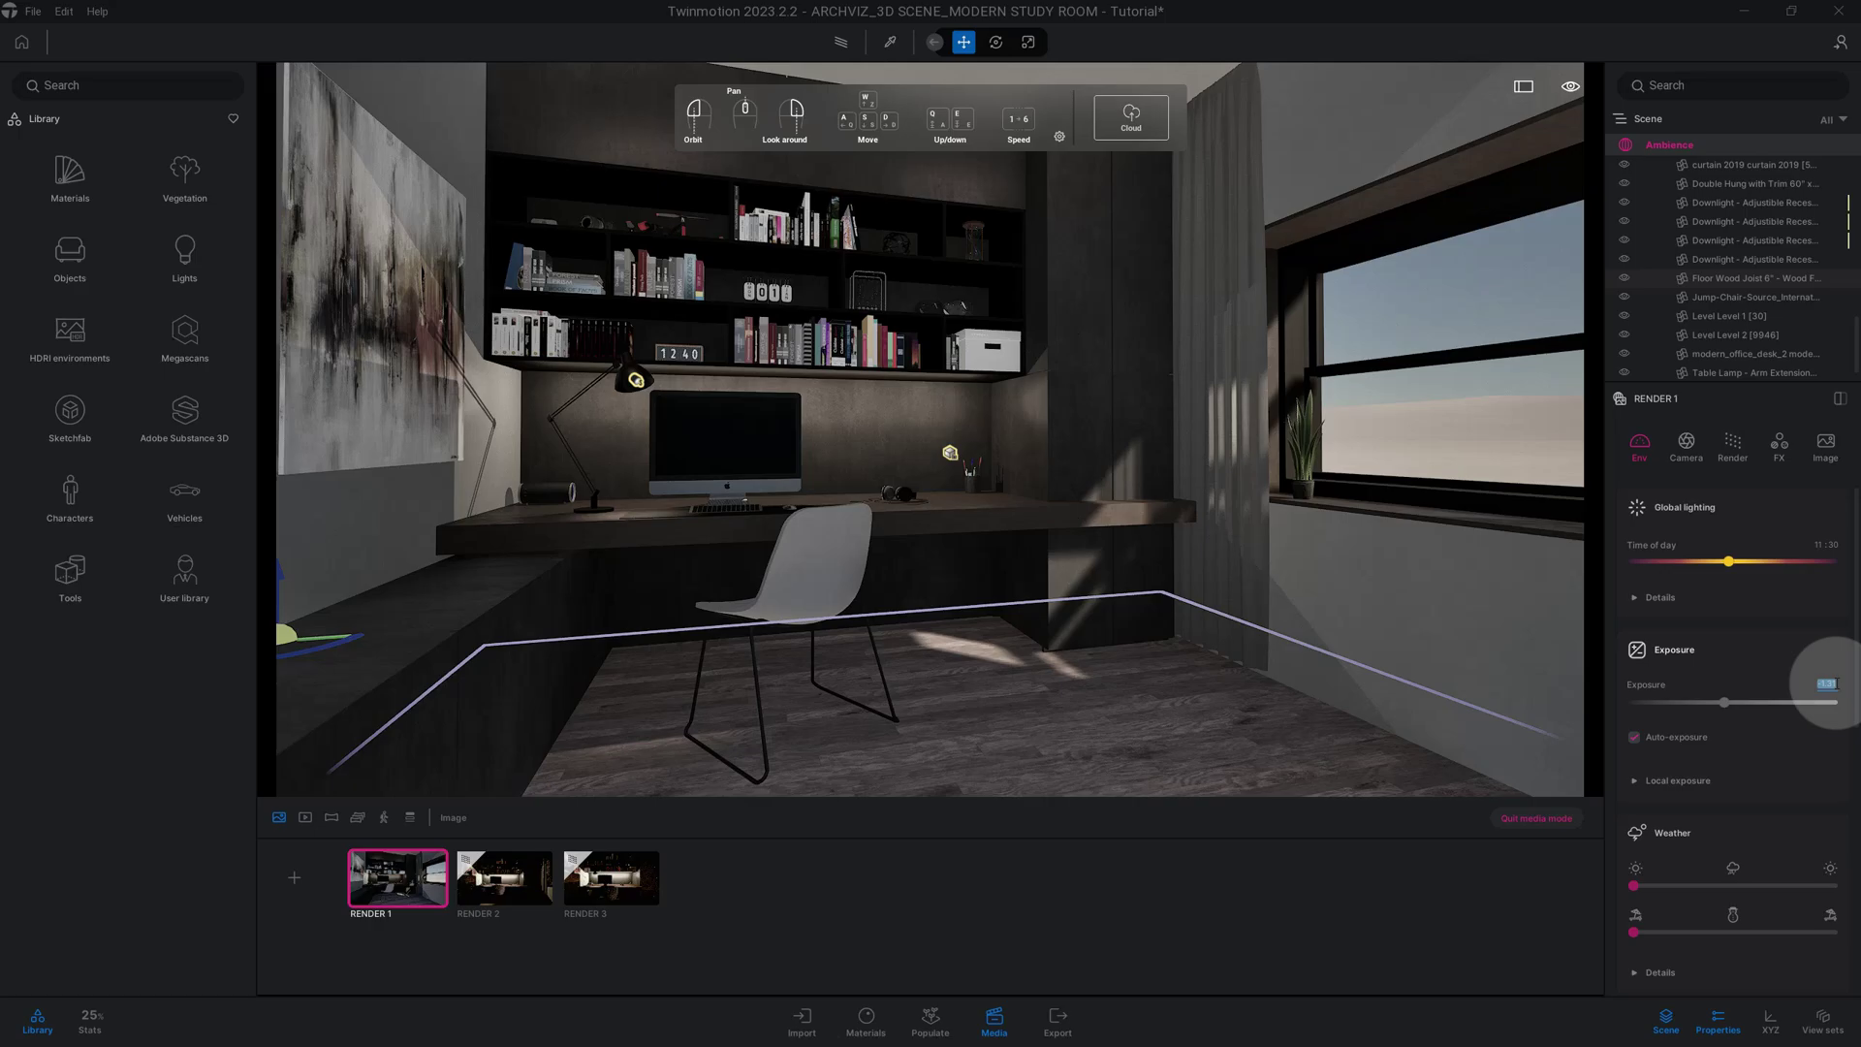
{"action": "type", "text": "0"}
{"action": "key", "text": "Return"}
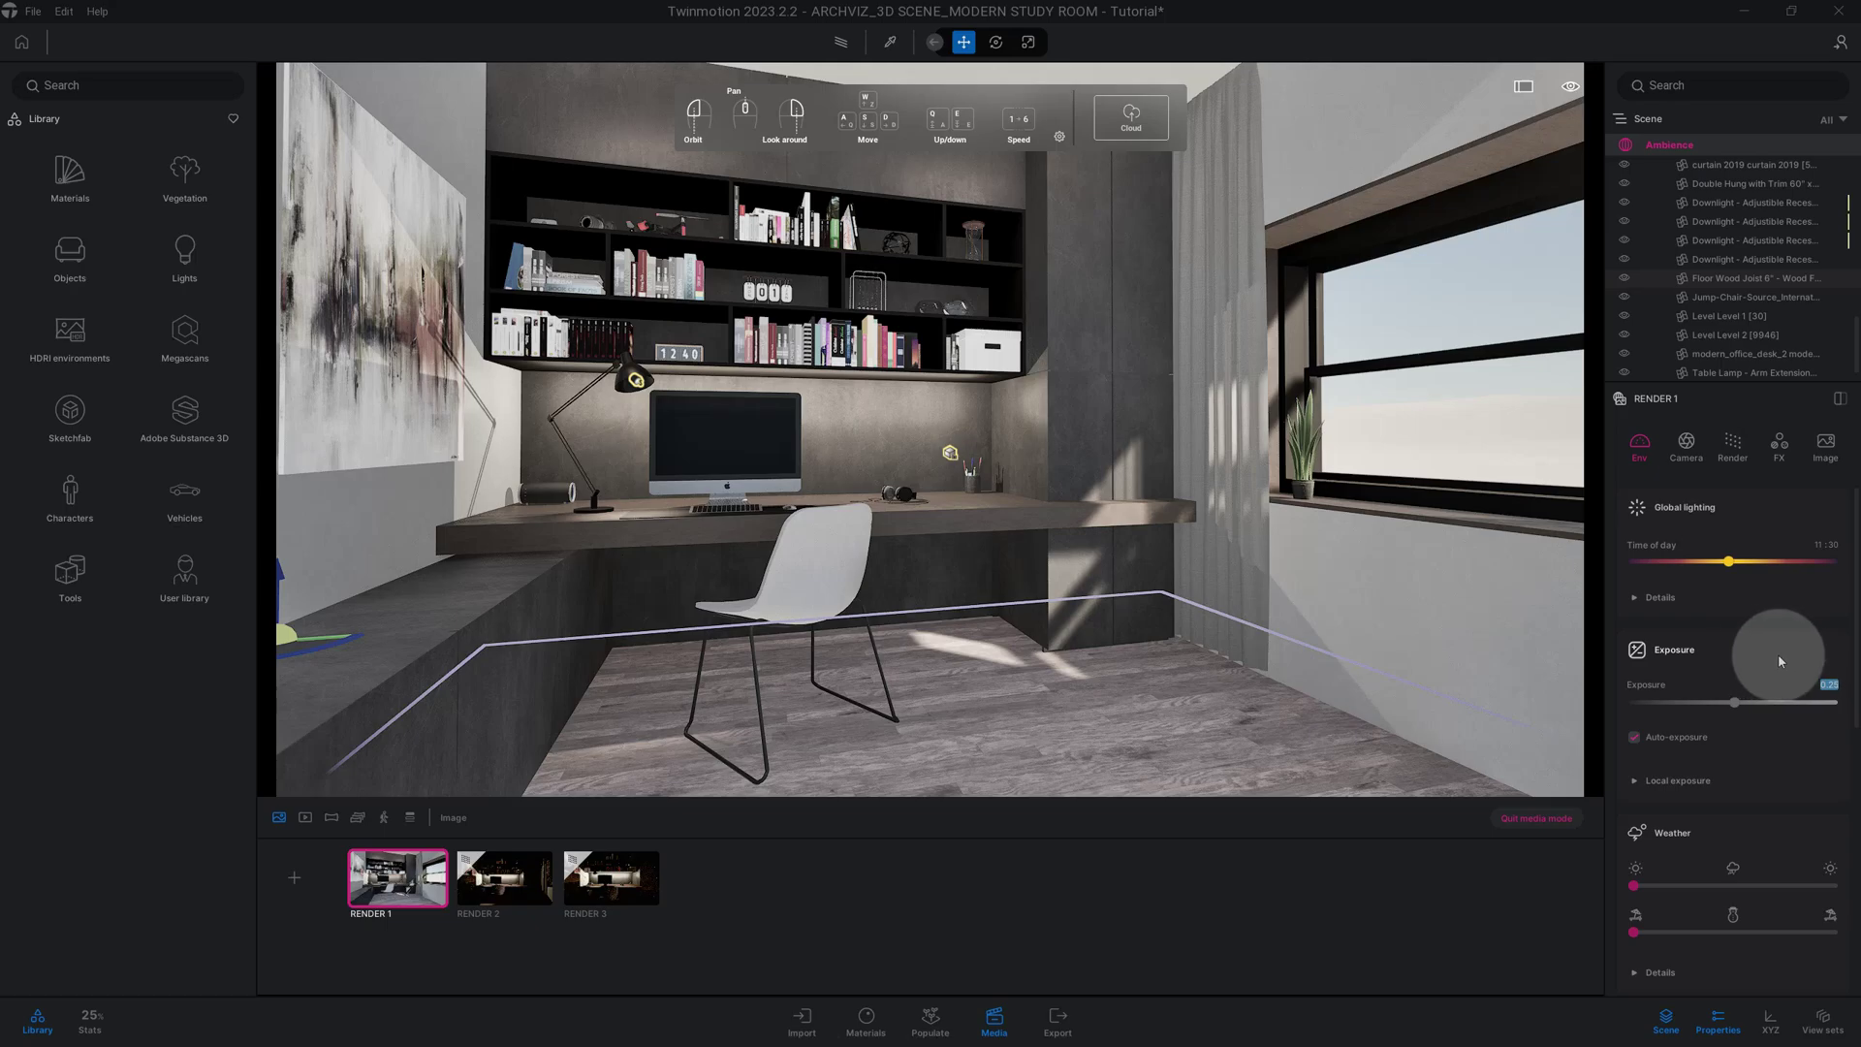
Step: Scroll through the Env settings, briefly checking the local exposure and location details
{"action": "scroll", "coordinate": [1778, 660], "scroll_direction": "down", "scroll_amount": 2}
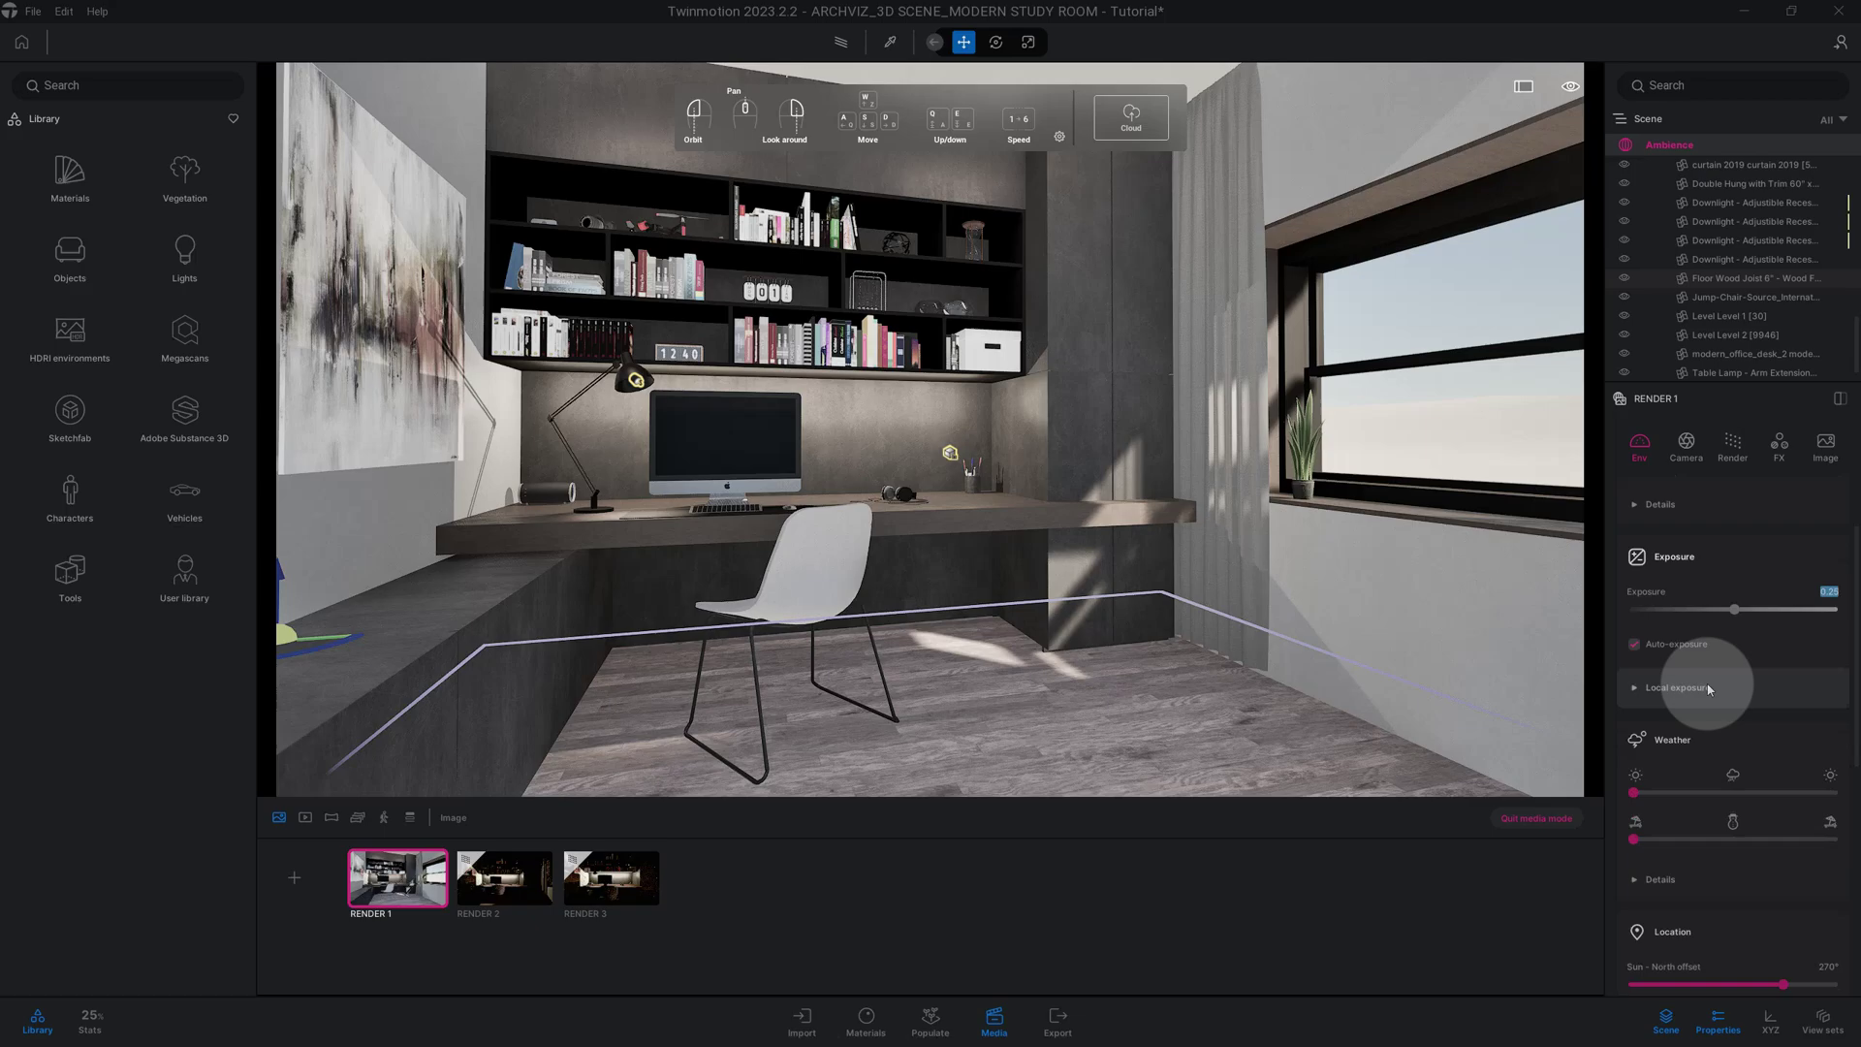
{"action": "left_click", "coordinate": [1708, 688]}
{"action": "left_click", "coordinate": [1708, 687]}
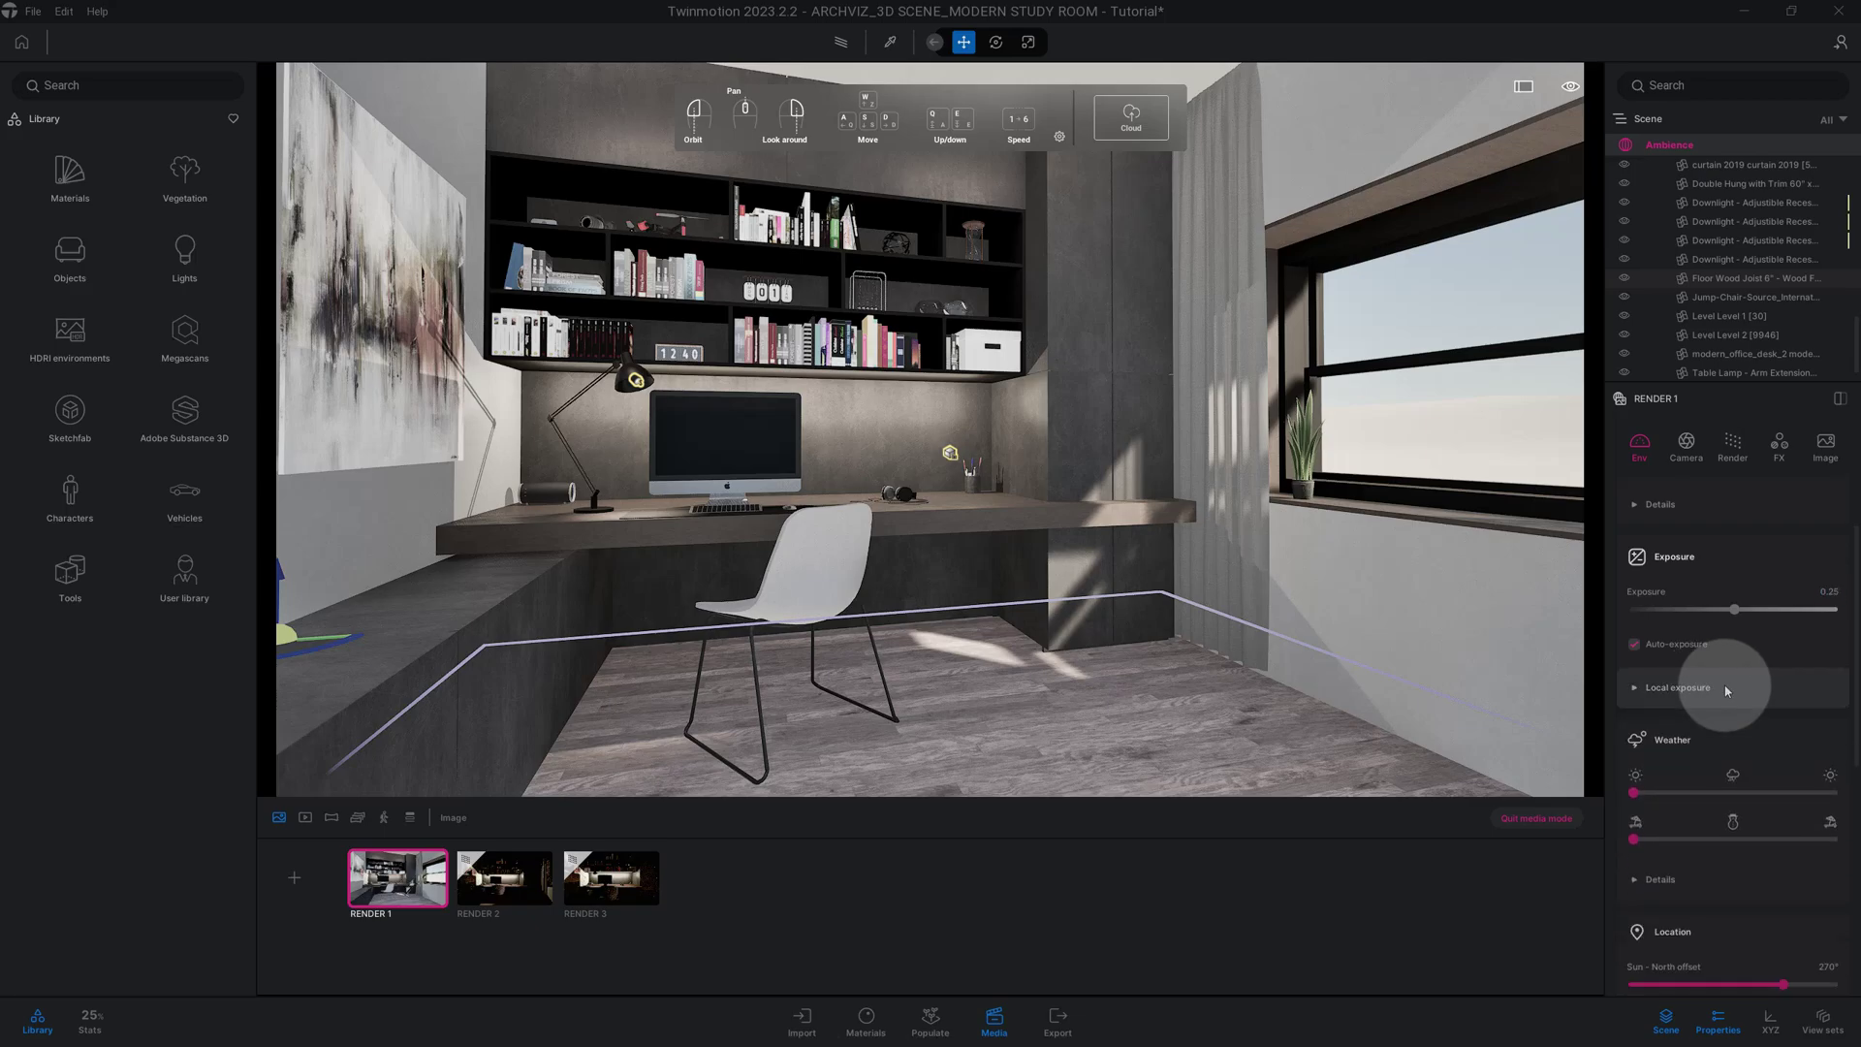
{"action": "scroll", "coordinate": [1724, 687], "scroll_direction": "down", "scroll_amount": 3}
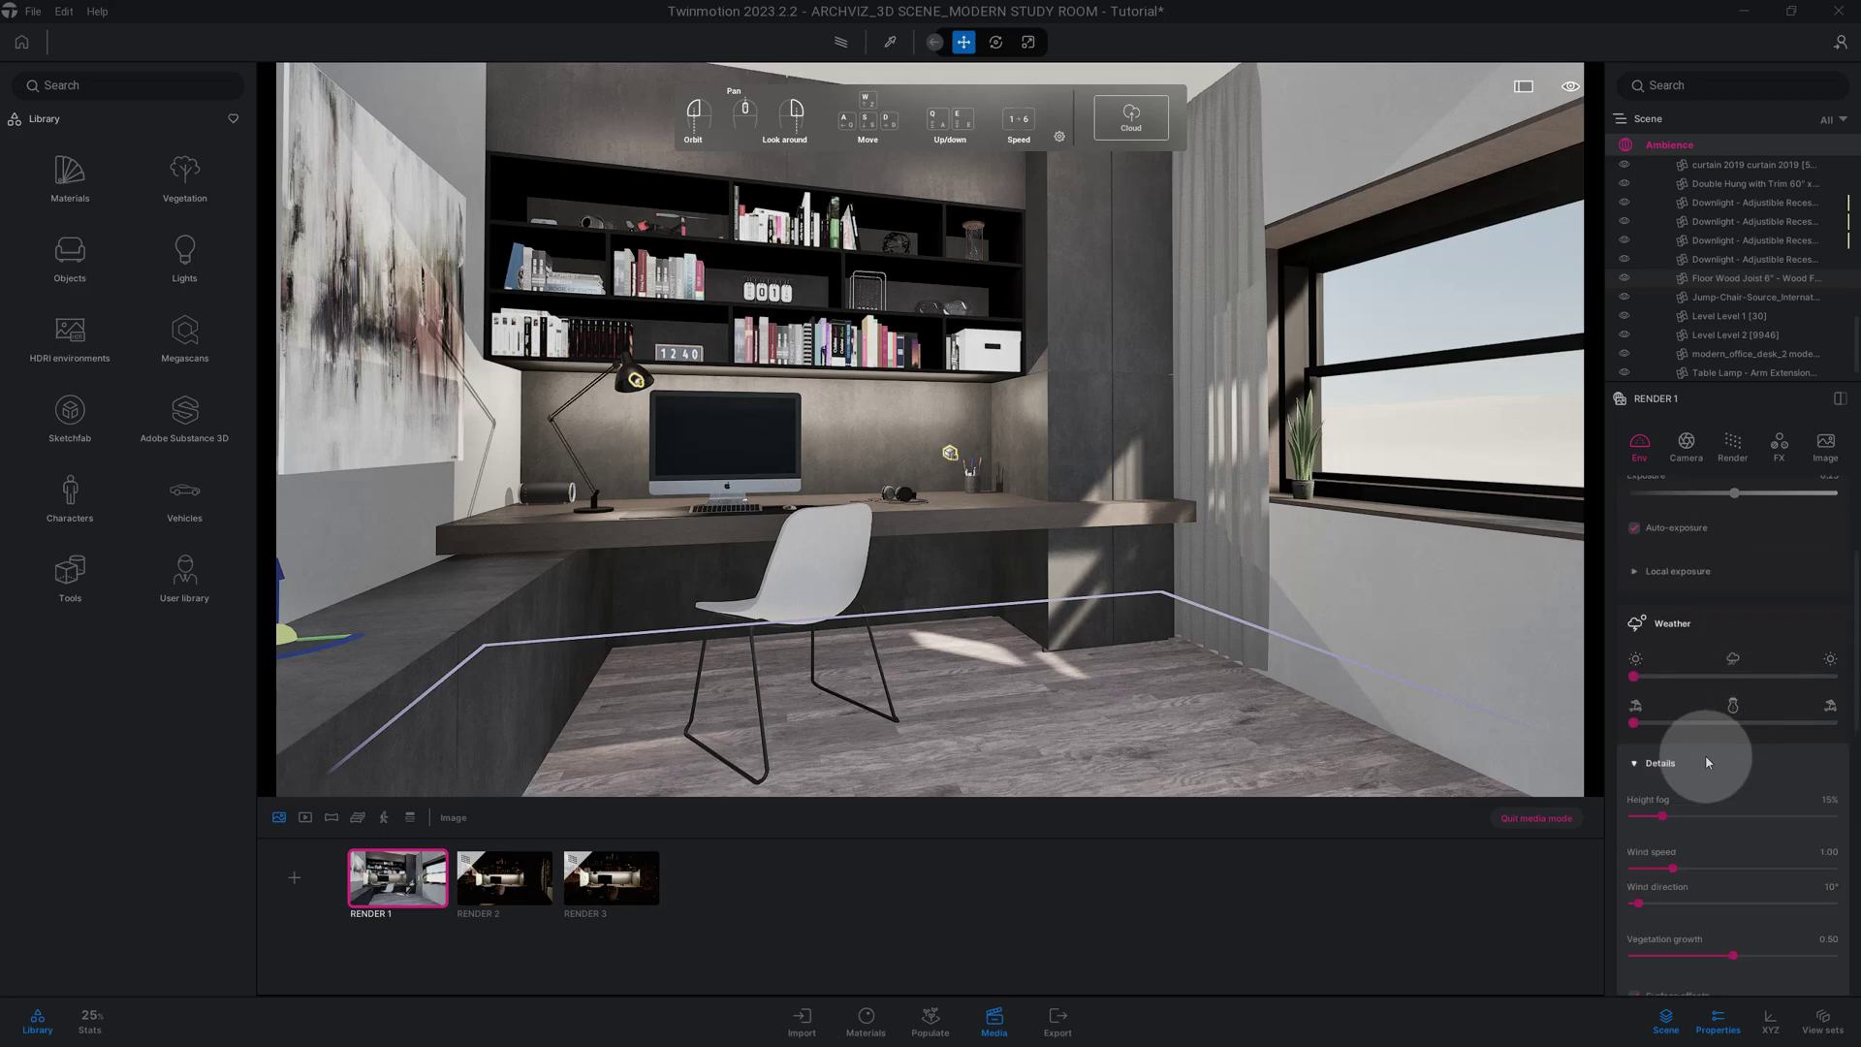
{"action": "scroll", "coordinate": [1706, 754], "scroll_direction": "down", "scroll_amount": 2}
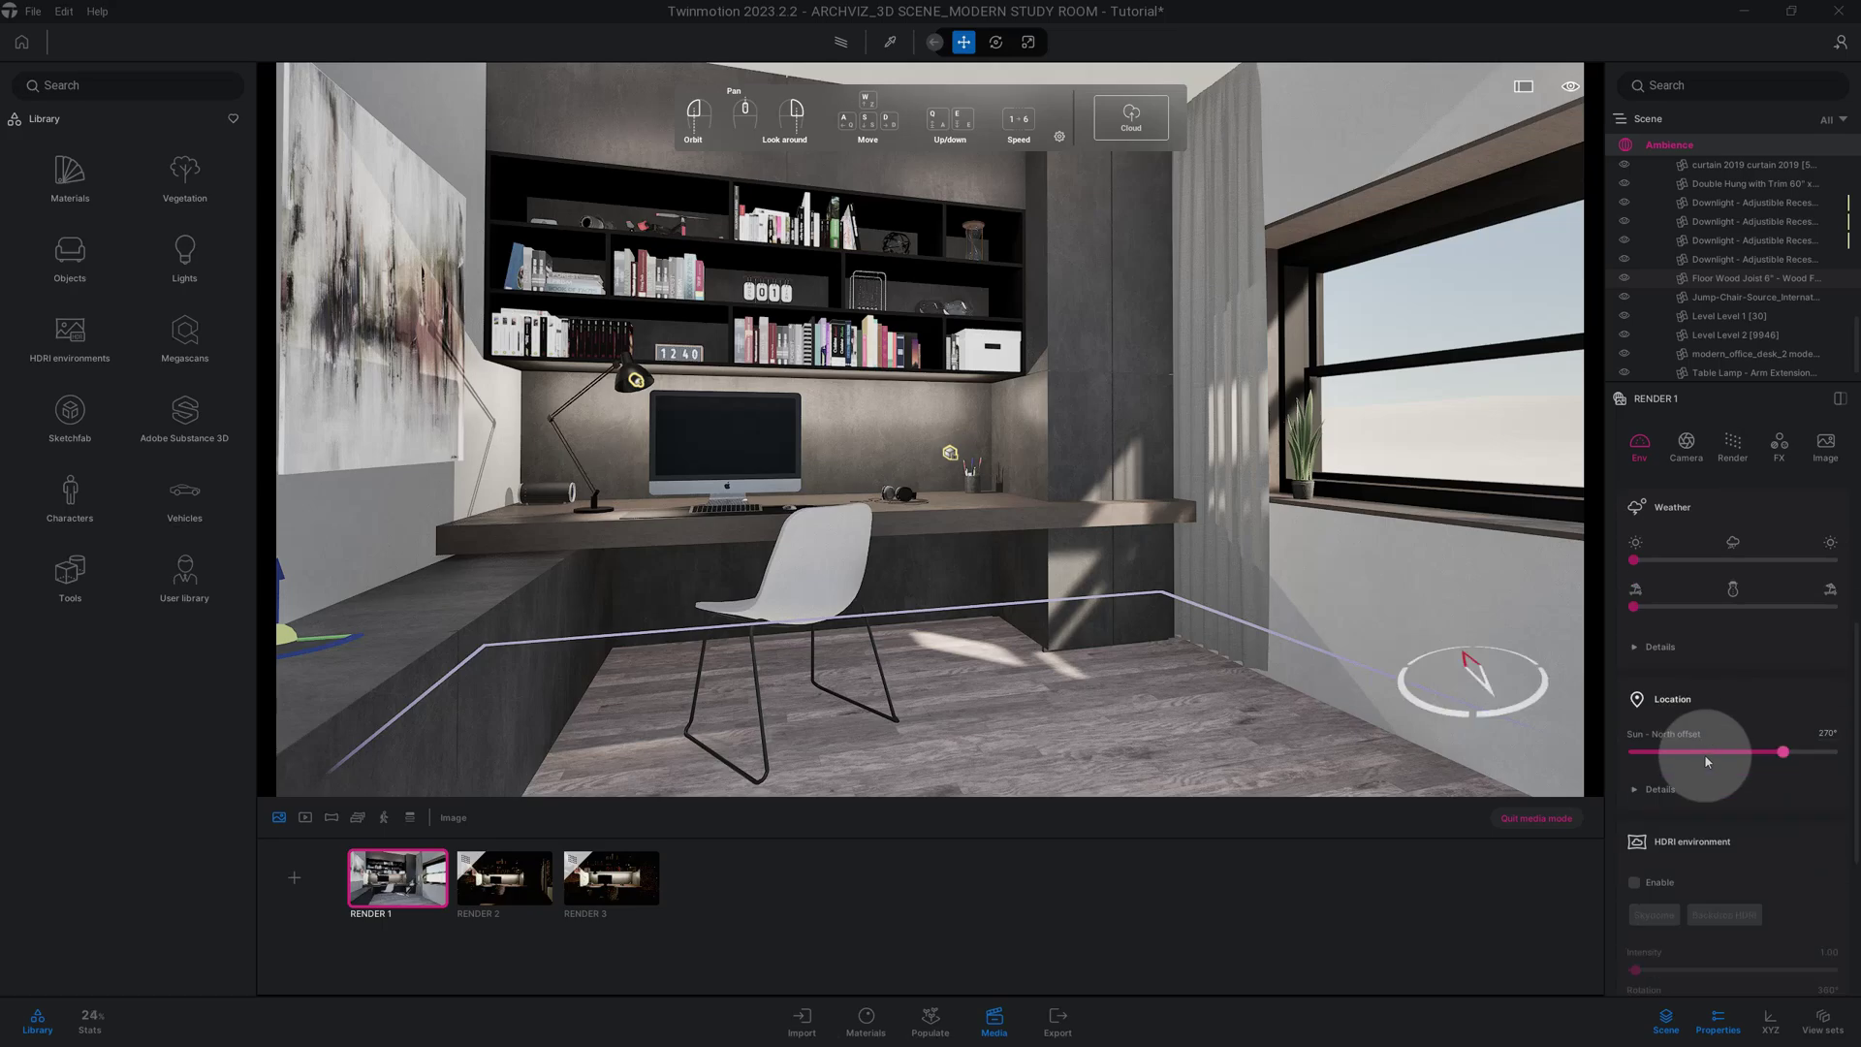
{"action": "left_click", "coordinate": [1701, 788]}
{"action": "left_click", "coordinate": [1701, 788]}
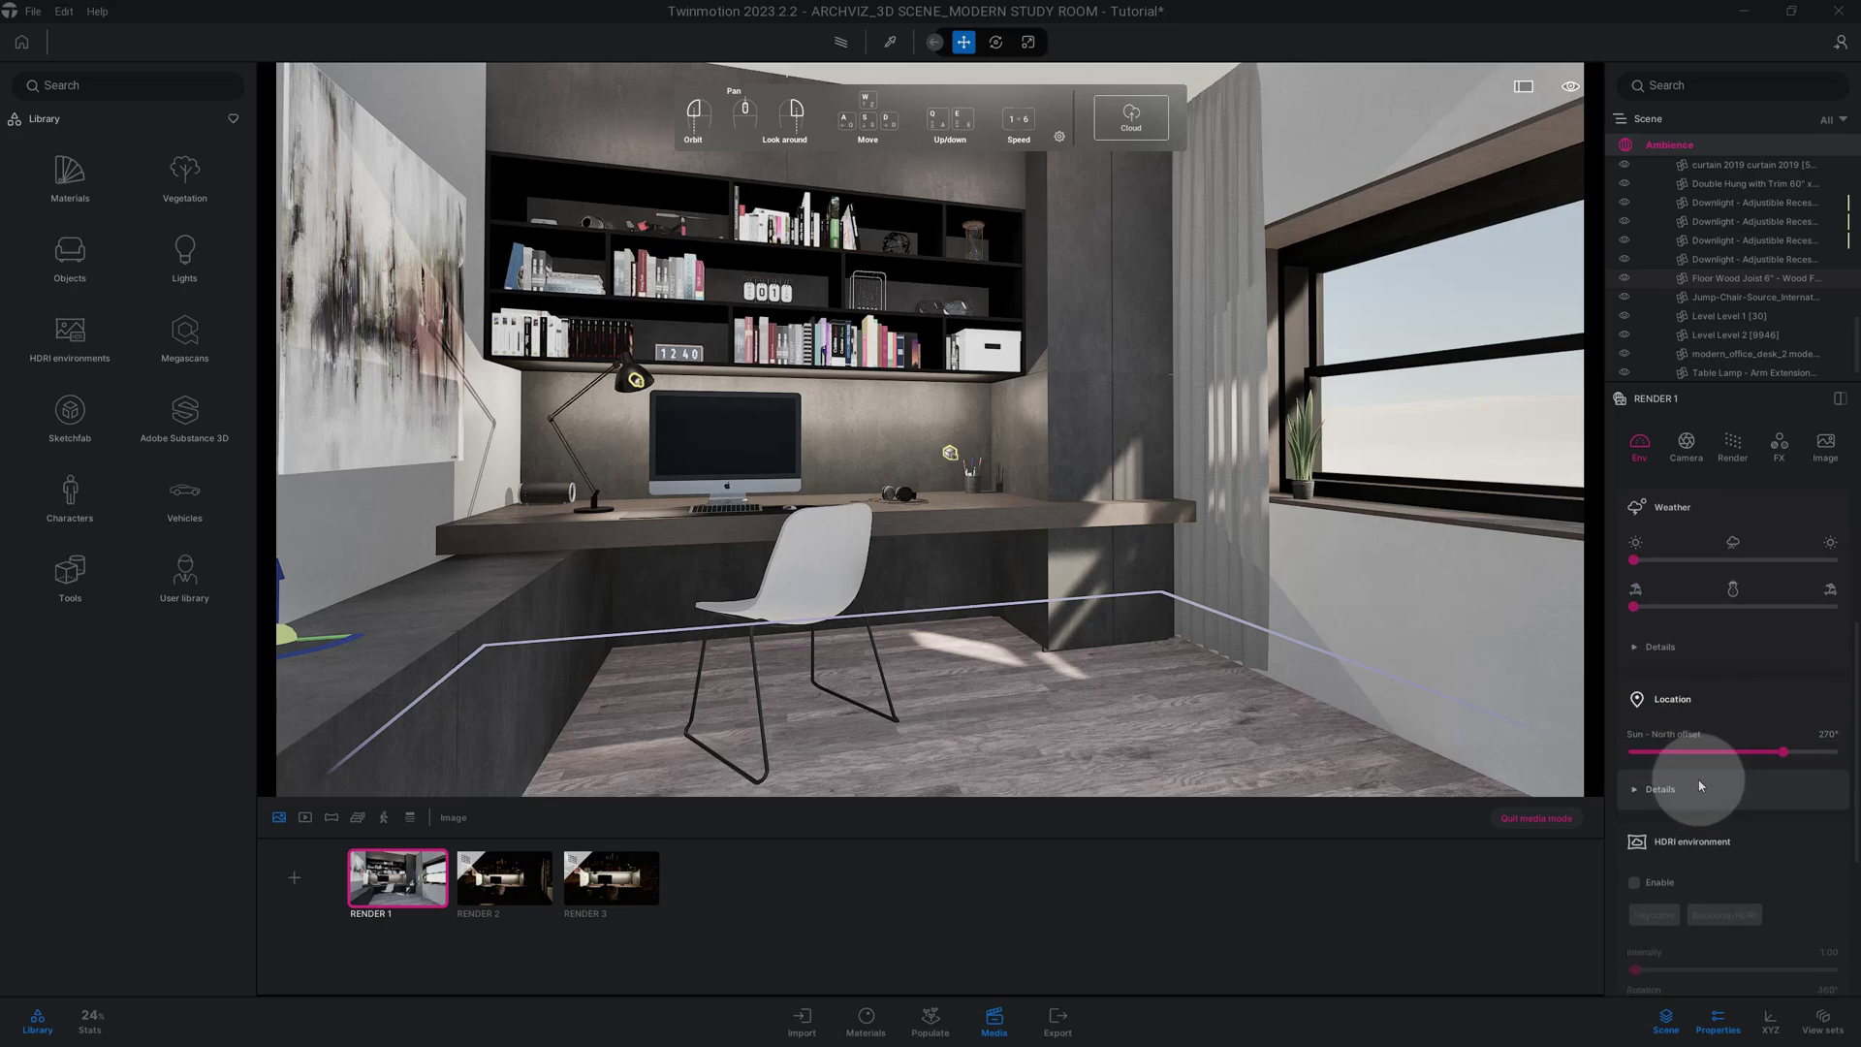
{"action": "scroll", "coordinate": [1691, 776], "scroll_direction": "down", "scroll_amount": 3}
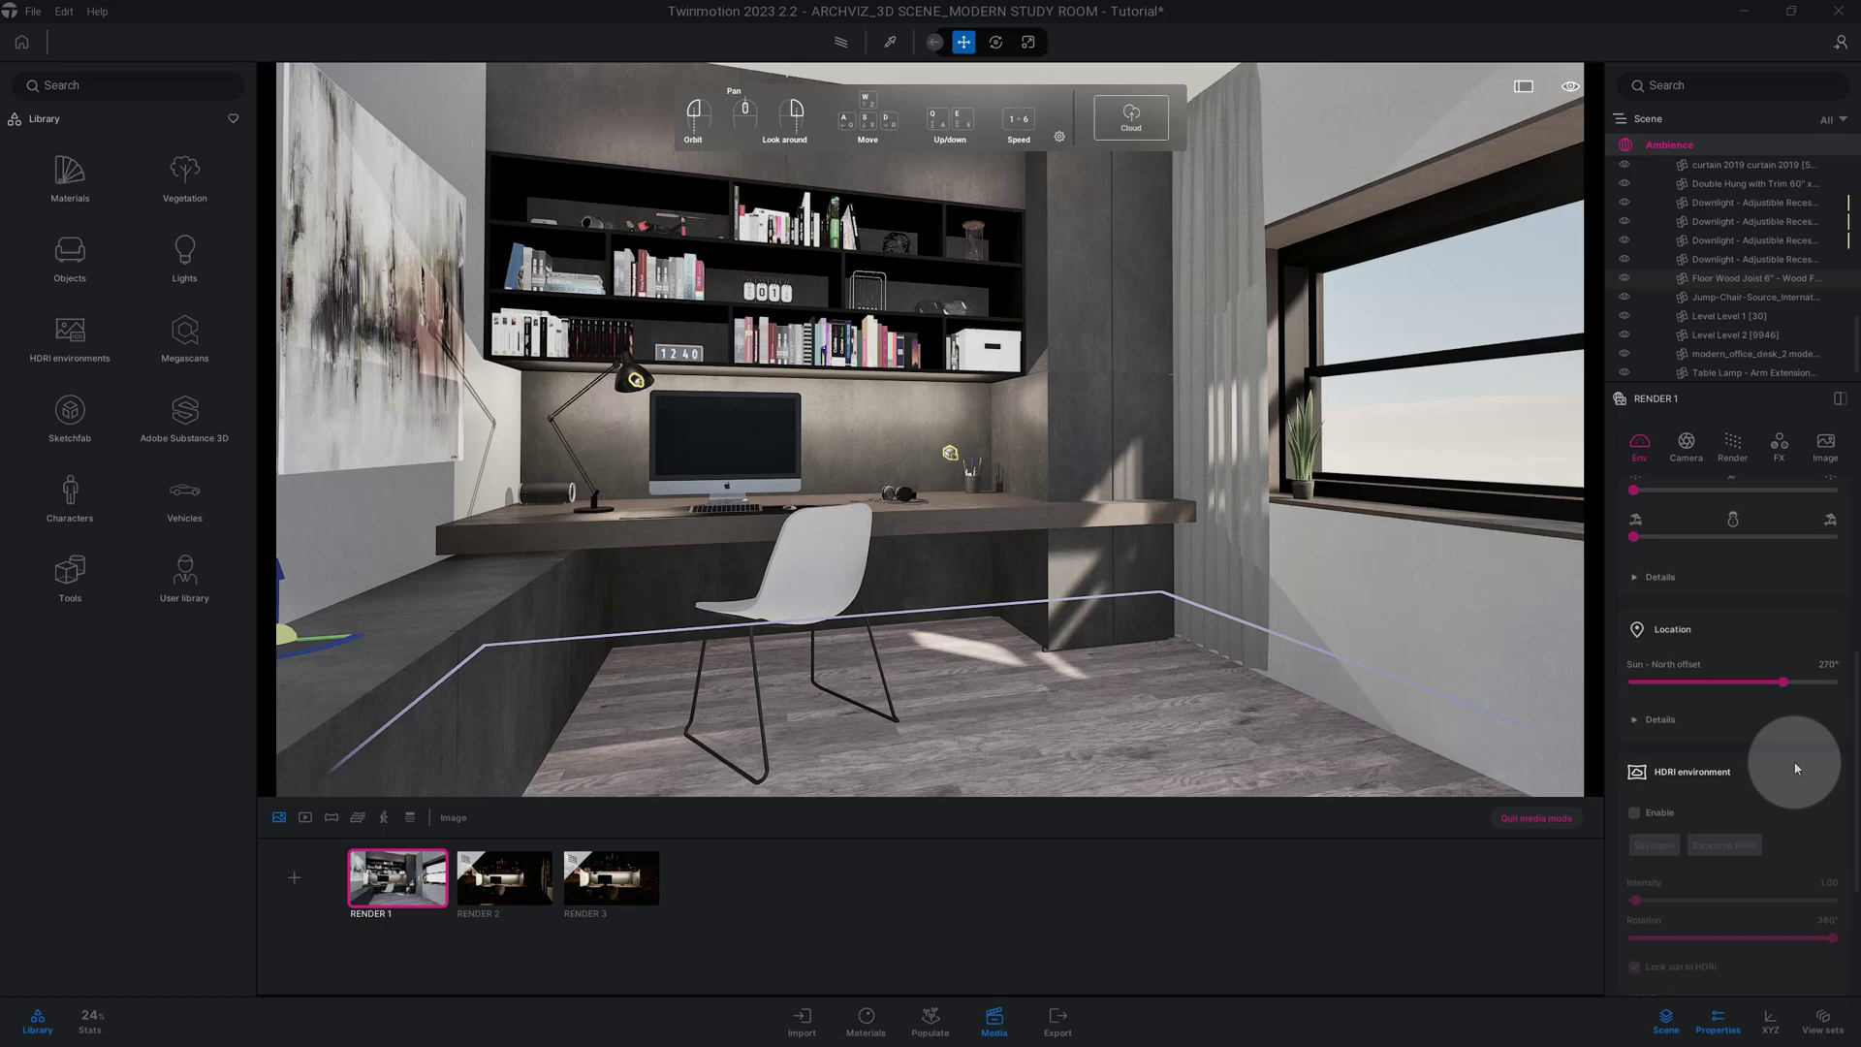
{"action": "scroll", "coordinate": [1793, 775], "scroll_direction": "down", "scroll_amount": 2}
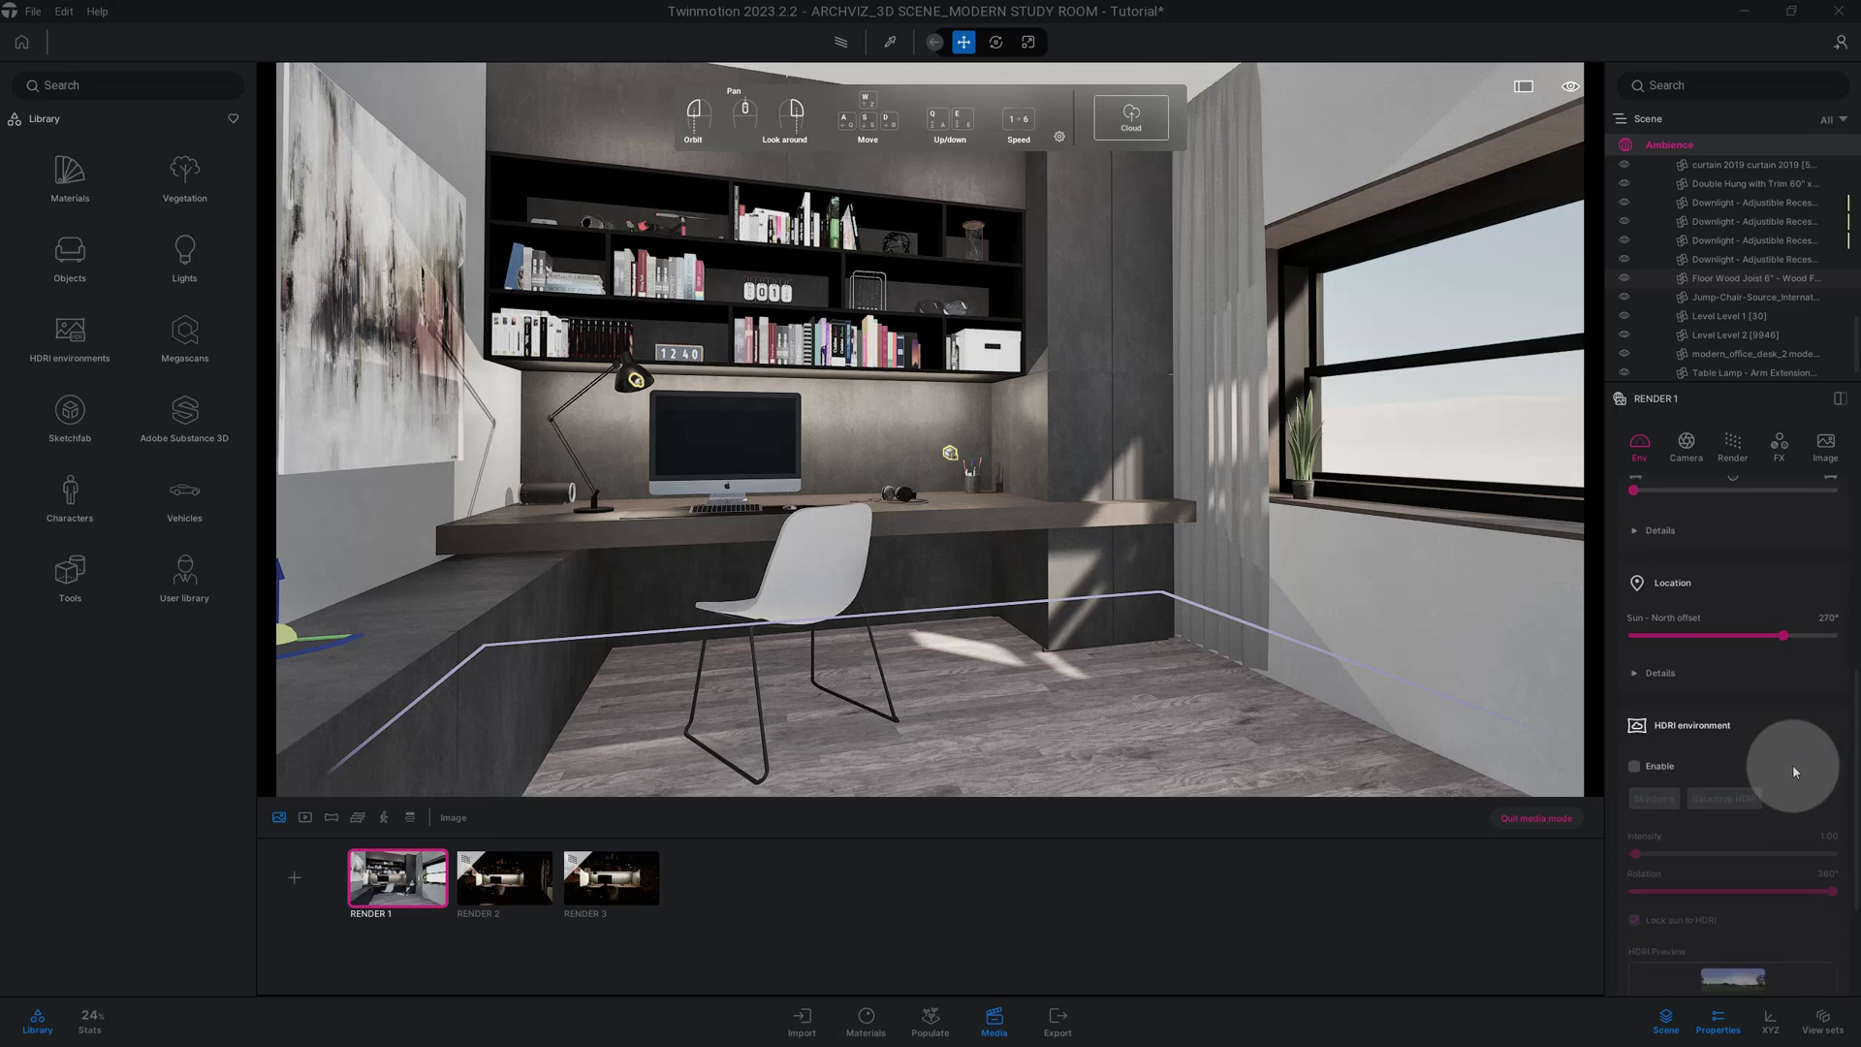
{"action": "scroll", "coordinate": [1789, 758], "scroll_direction": "down", "scroll_amount": 10}
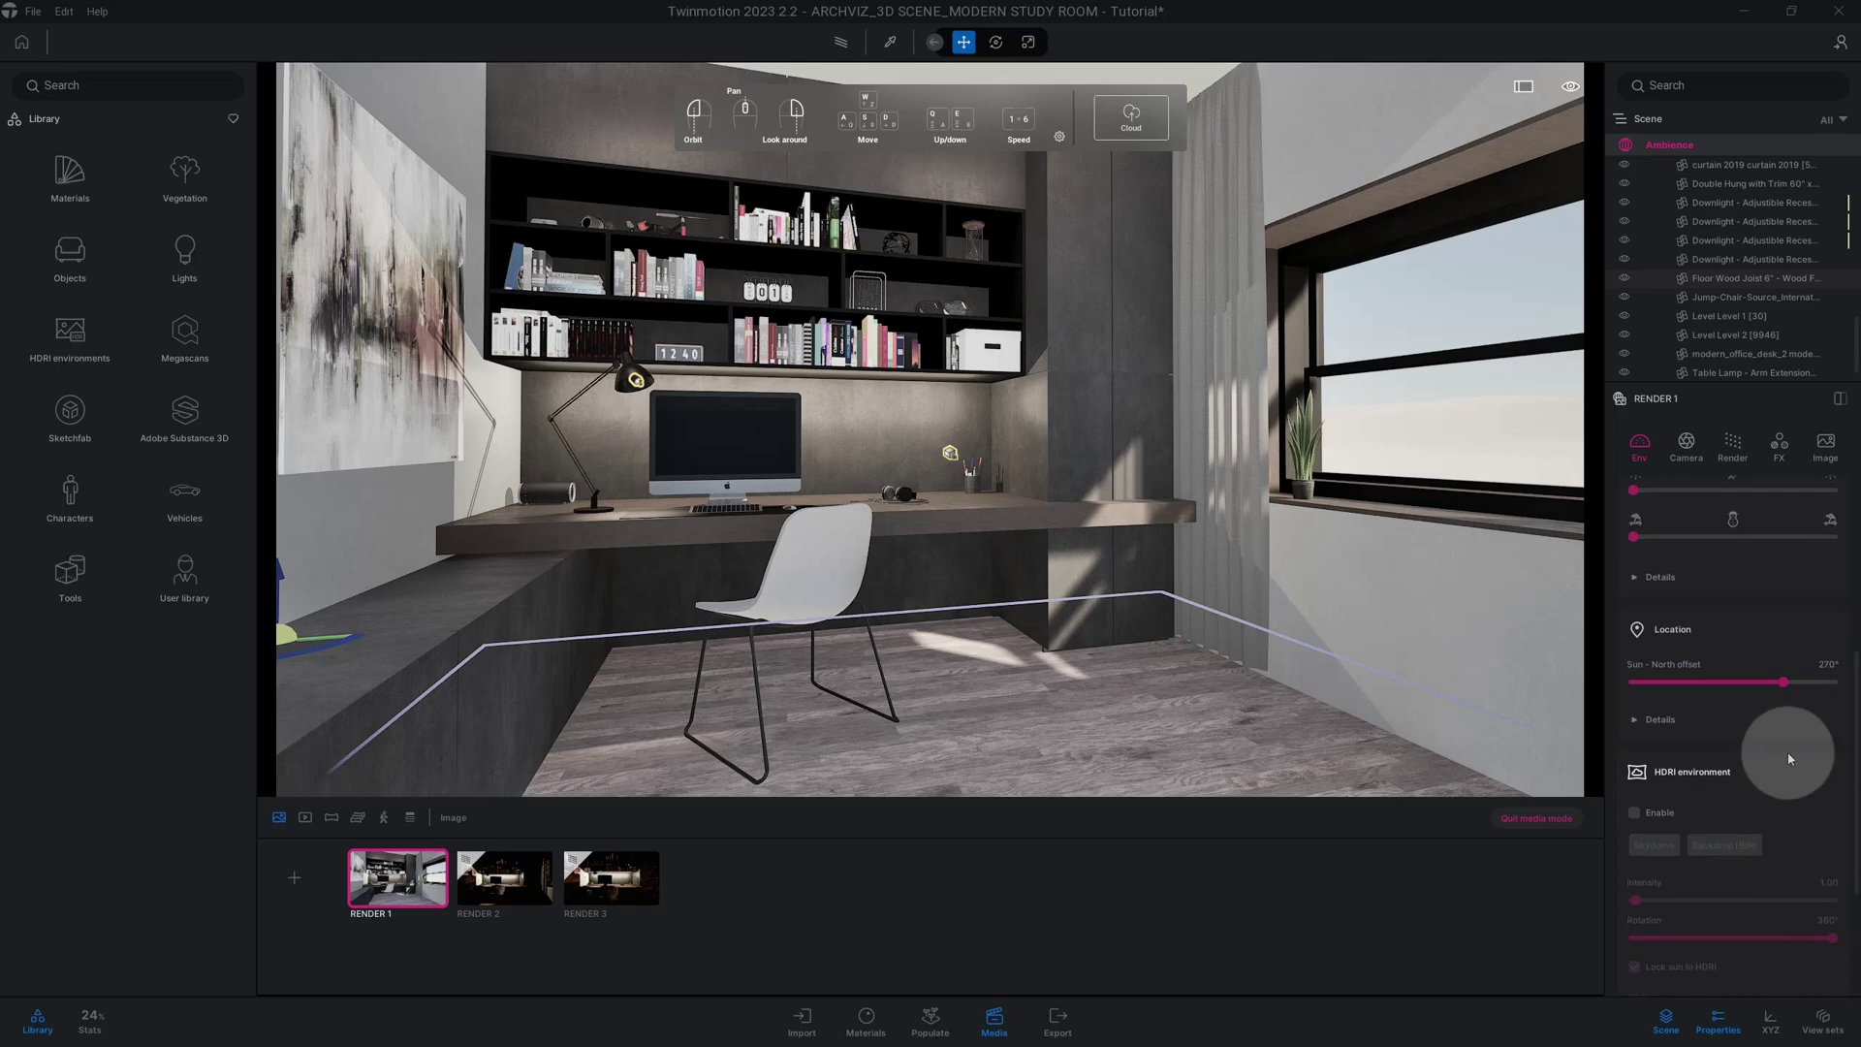
Step: Change the white balance in Global lighting details from 6500K to 5500K
{"action": "left_click", "coordinate": [1702, 576]}
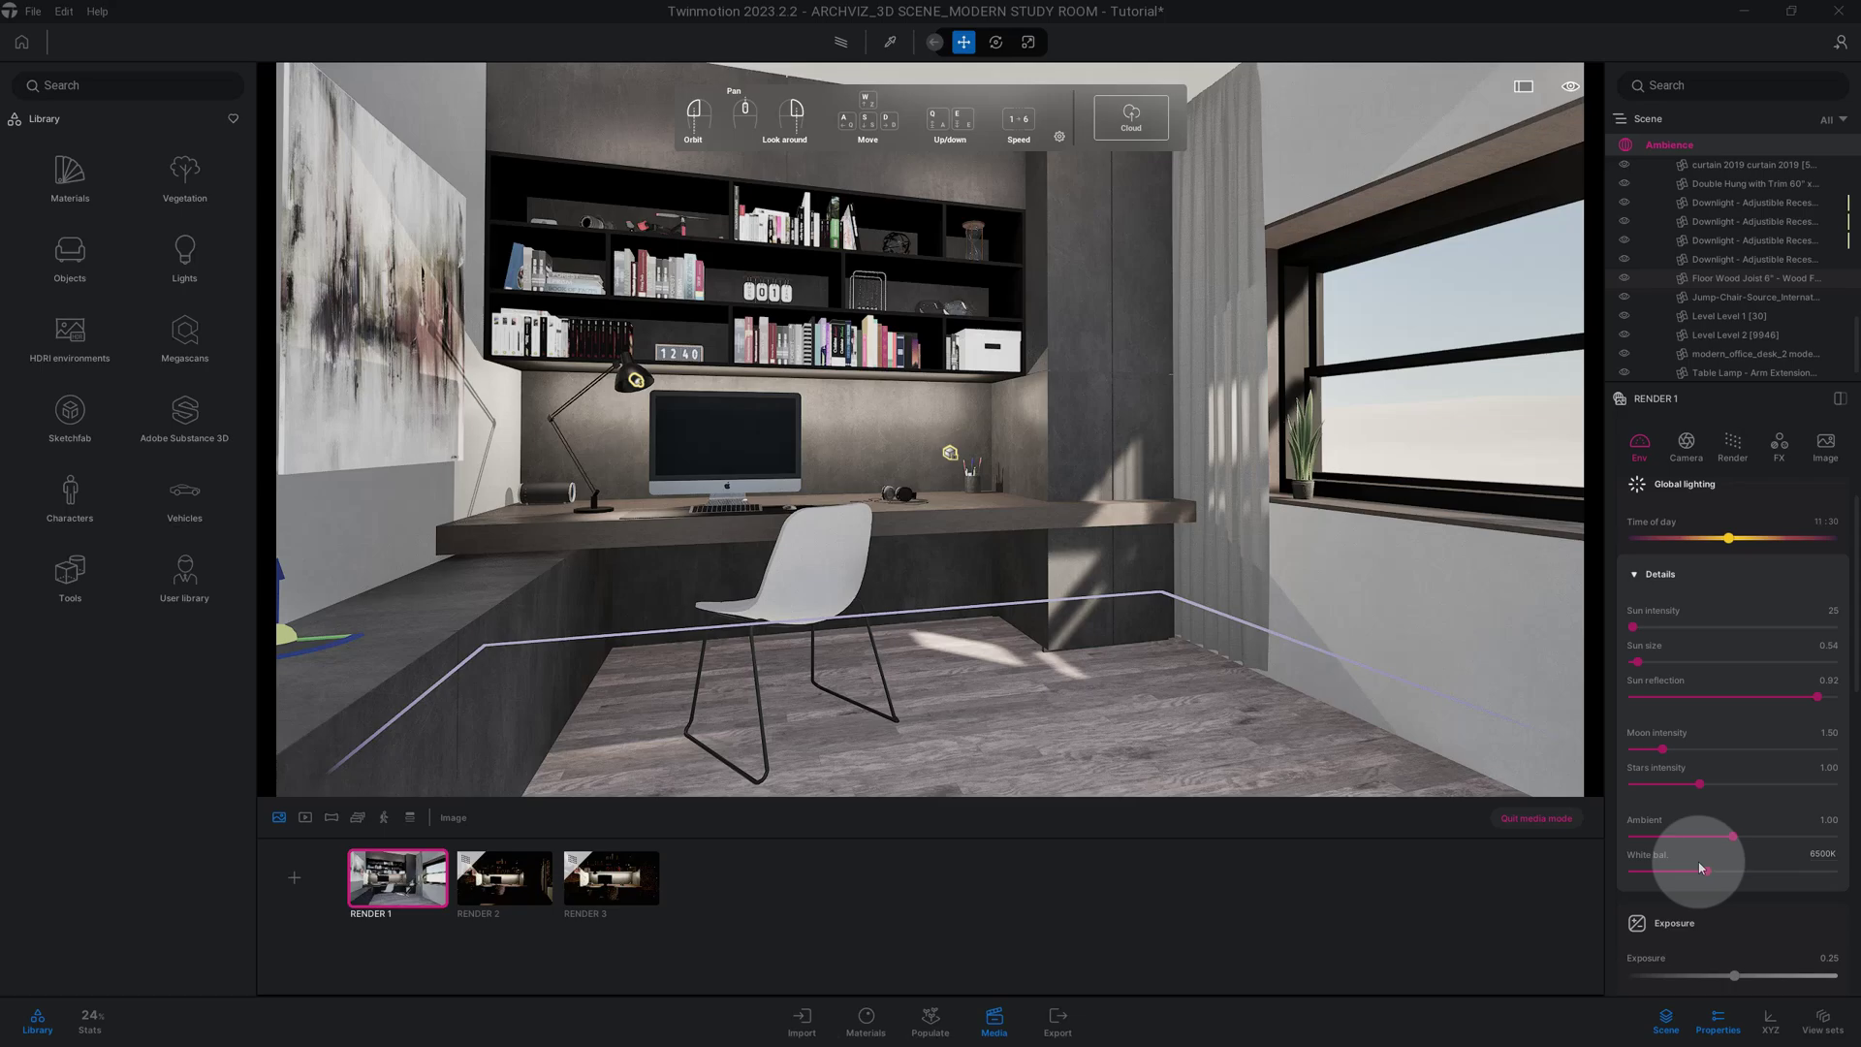
{"action": "left_click", "coordinate": [1815, 857]}
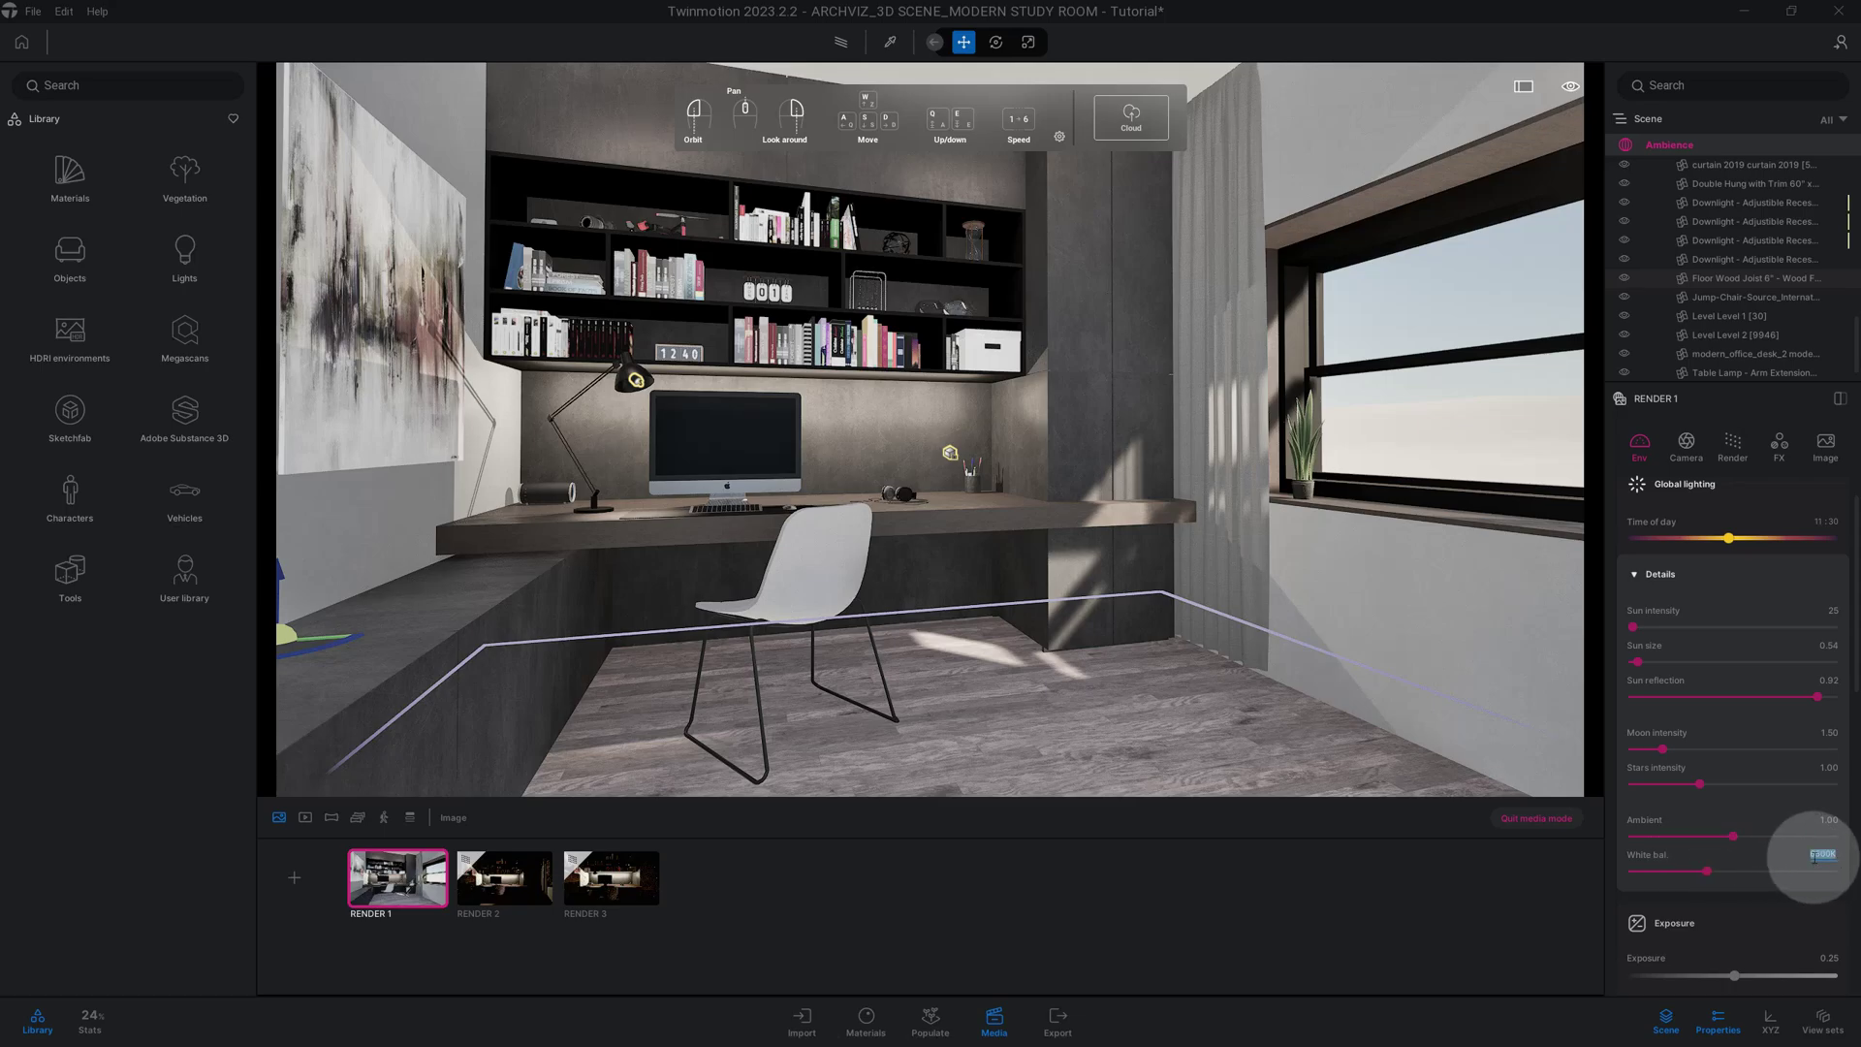
{"action": "type", "text": "5"}
{"action": "key", "text": "Return"}
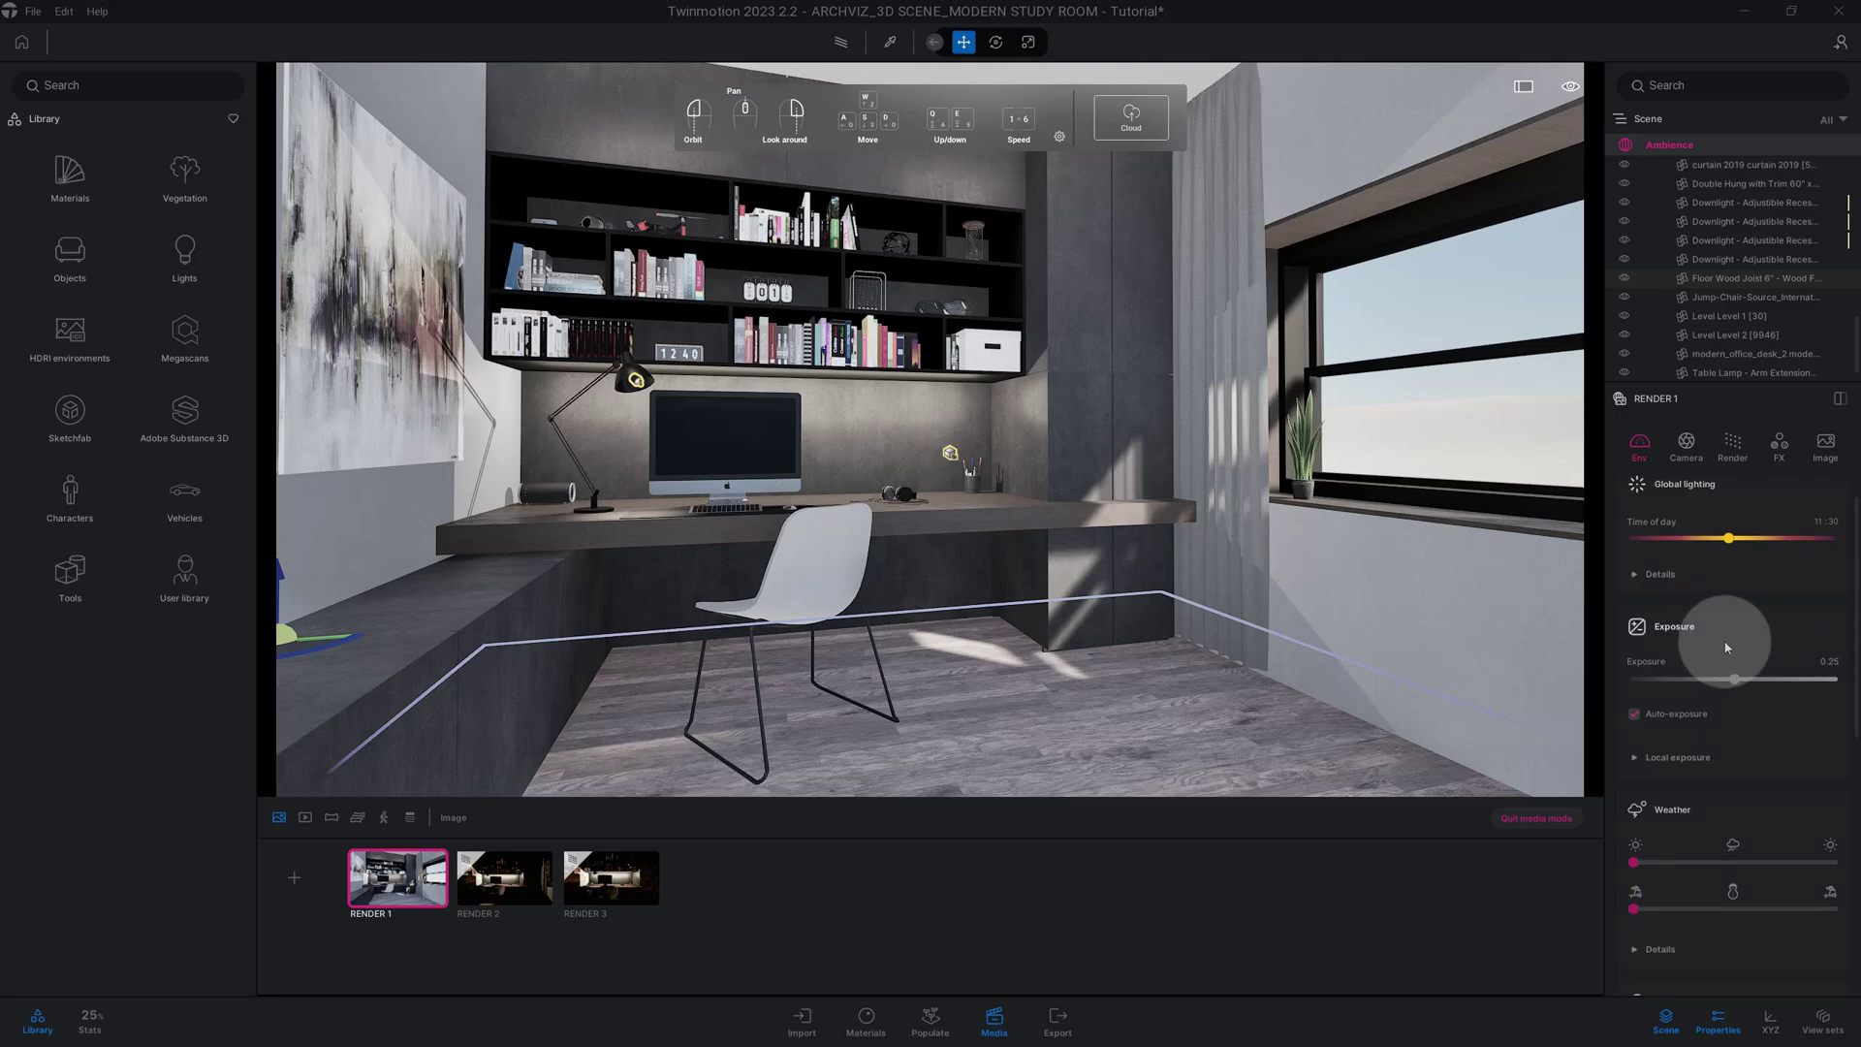
Step: Enable the Sunset Fairway HDRI backdrop so trees show outside, then bring up Camera settings
{"action": "scroll", "coordinate": [1726, 646], "scroll_direction": "down", "scroll_amount": 6}
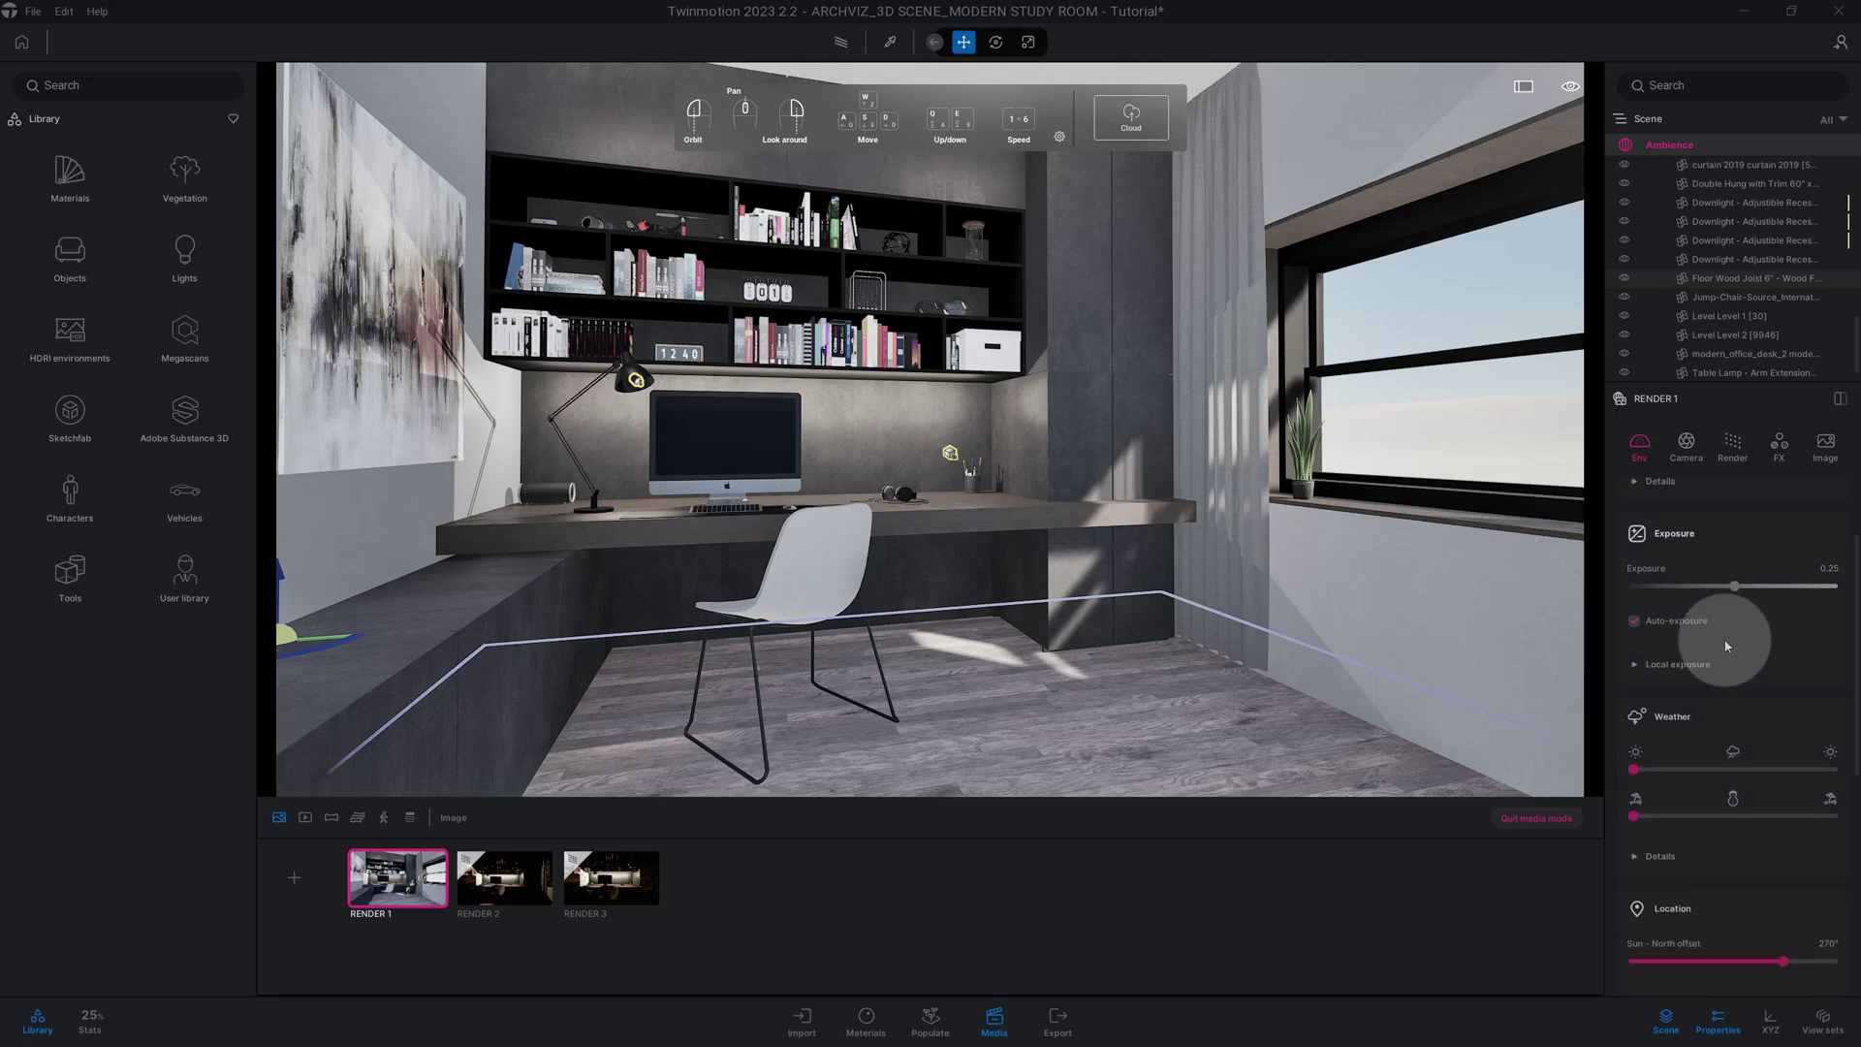
{"action": "scroll", "coordinate": [1726, 645], "scroll_direction": "down", "scroll_amount": 3}
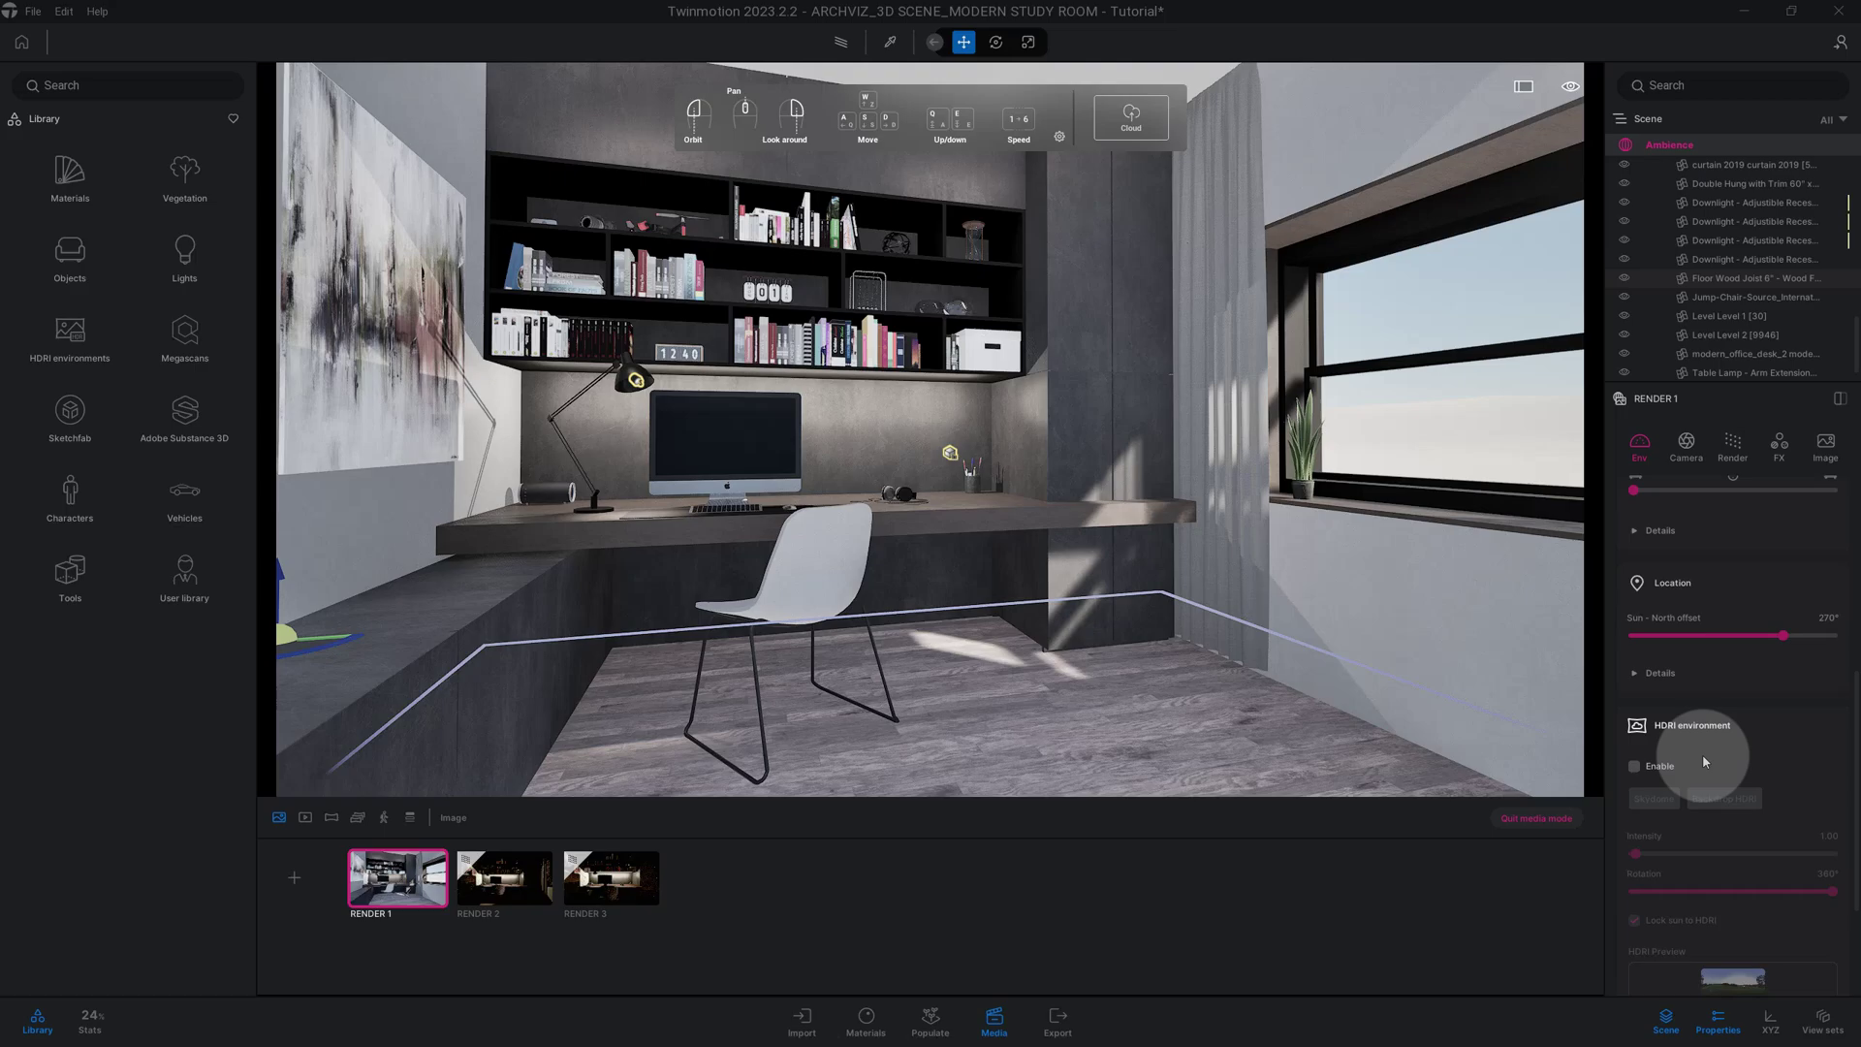
{"action": "scroll", "coordinate": [1723, 804], "scroll_direction": "down", "scroll_amount": 2}
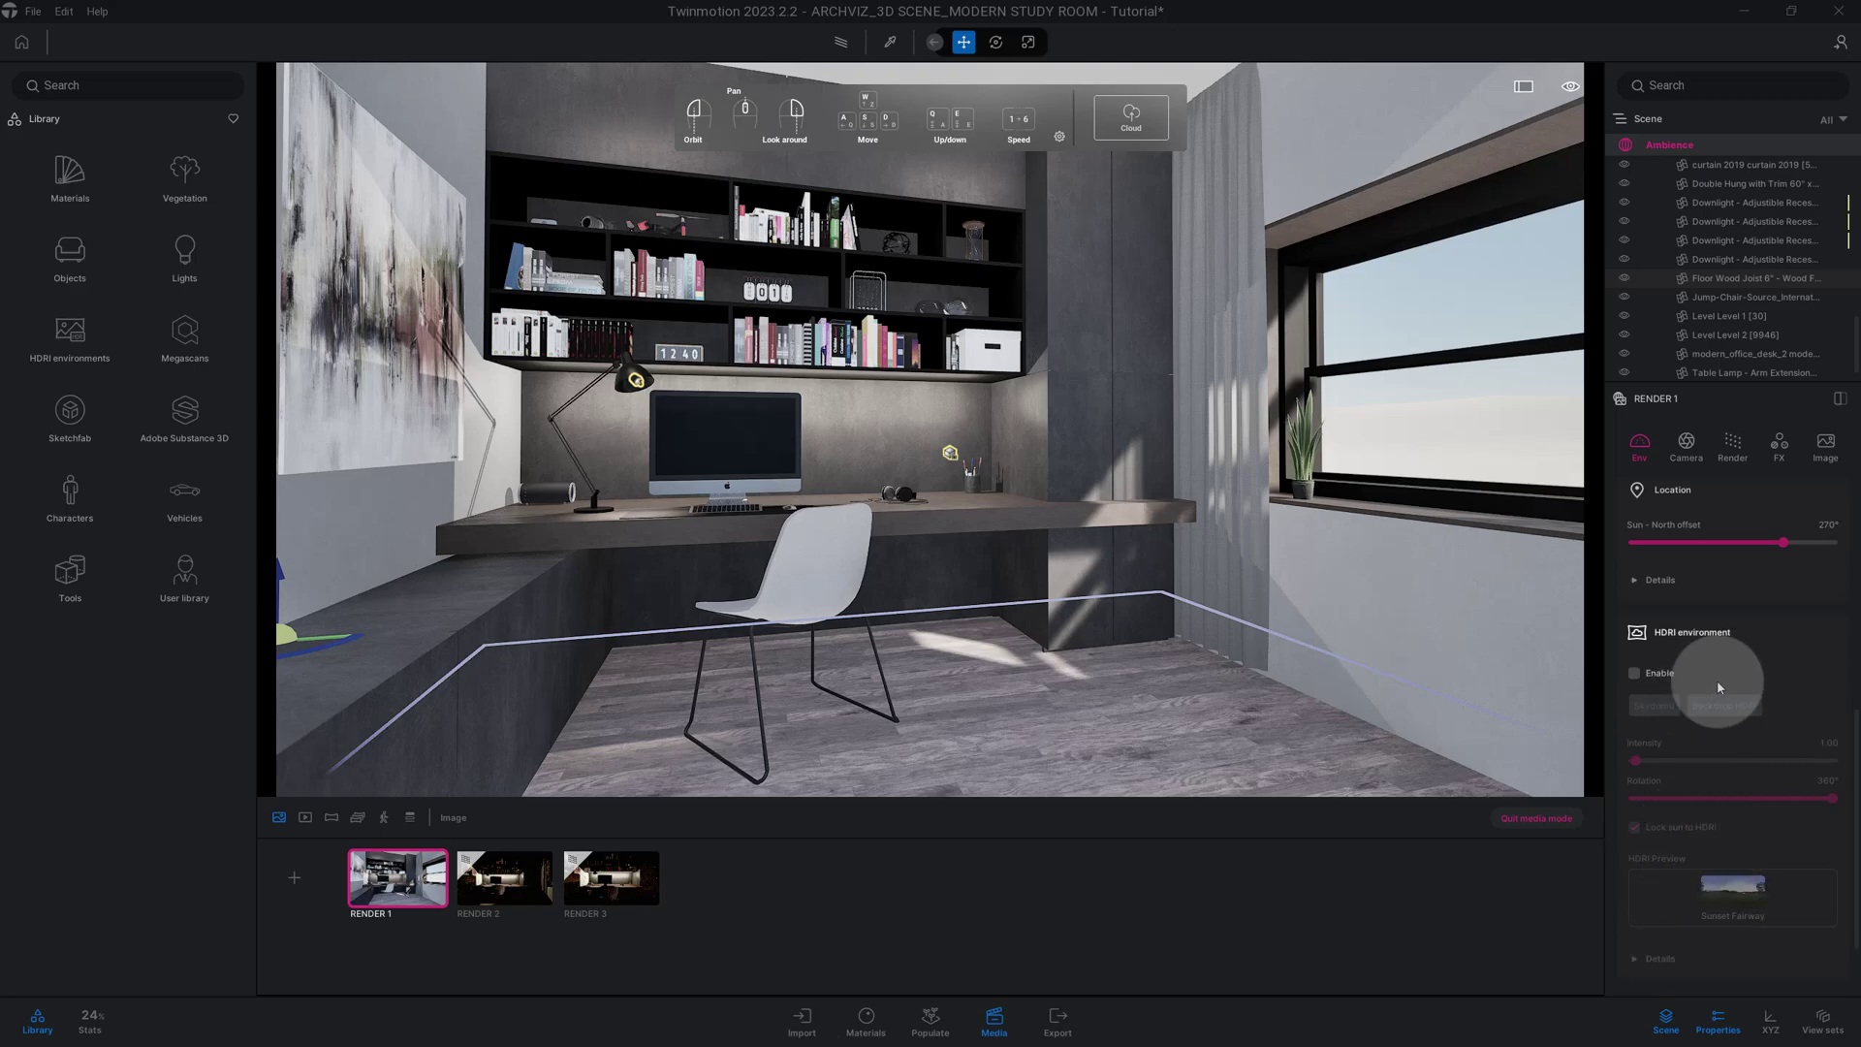
{"action": "left_click", "coordinate": [1636, 674]}
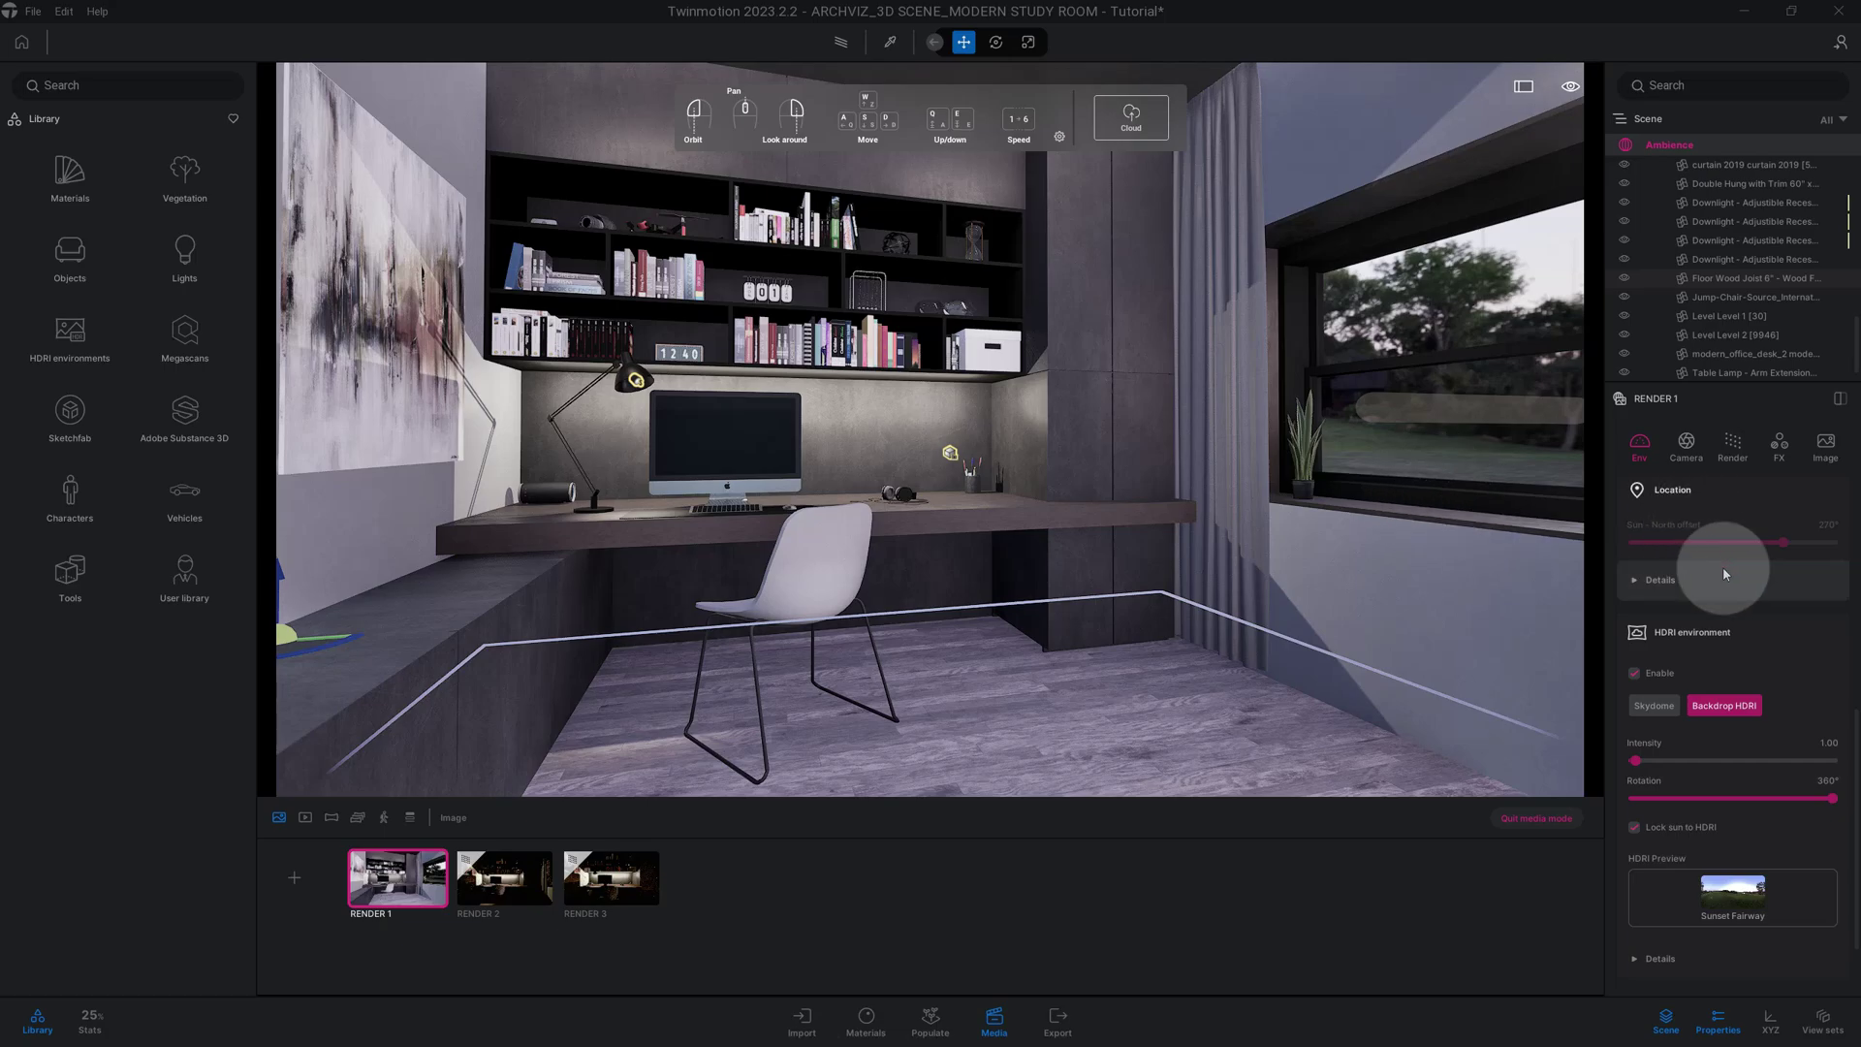
{"action": "scroll", "coordinate": [1735, 610], "scroll_direction": "down", "scroll_amount": 1}
{"action": "scroll", "coordinate": [1738, 614], "scroll_direction": "down", "scroll_amount": 1}
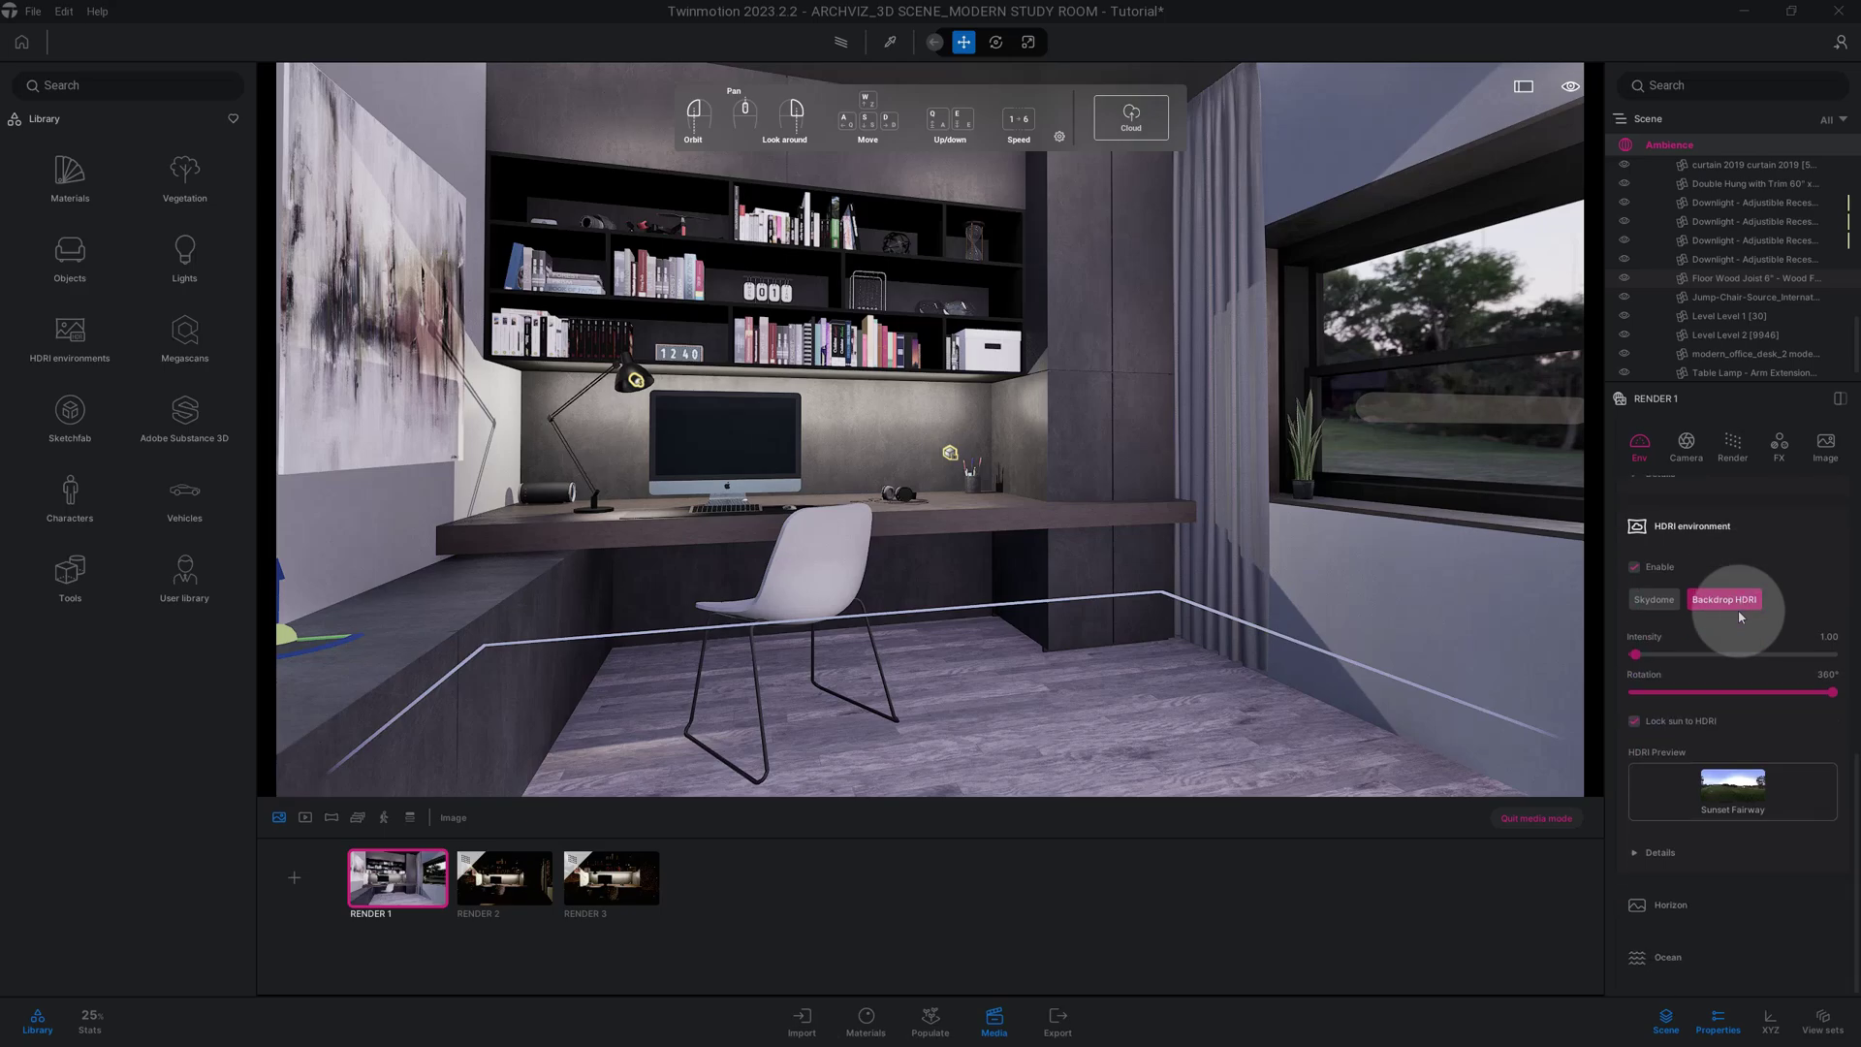
{"action": "scroll", "coordinate": [1739, 616], "scroll_direction": "up", "scroll_amount": 4}
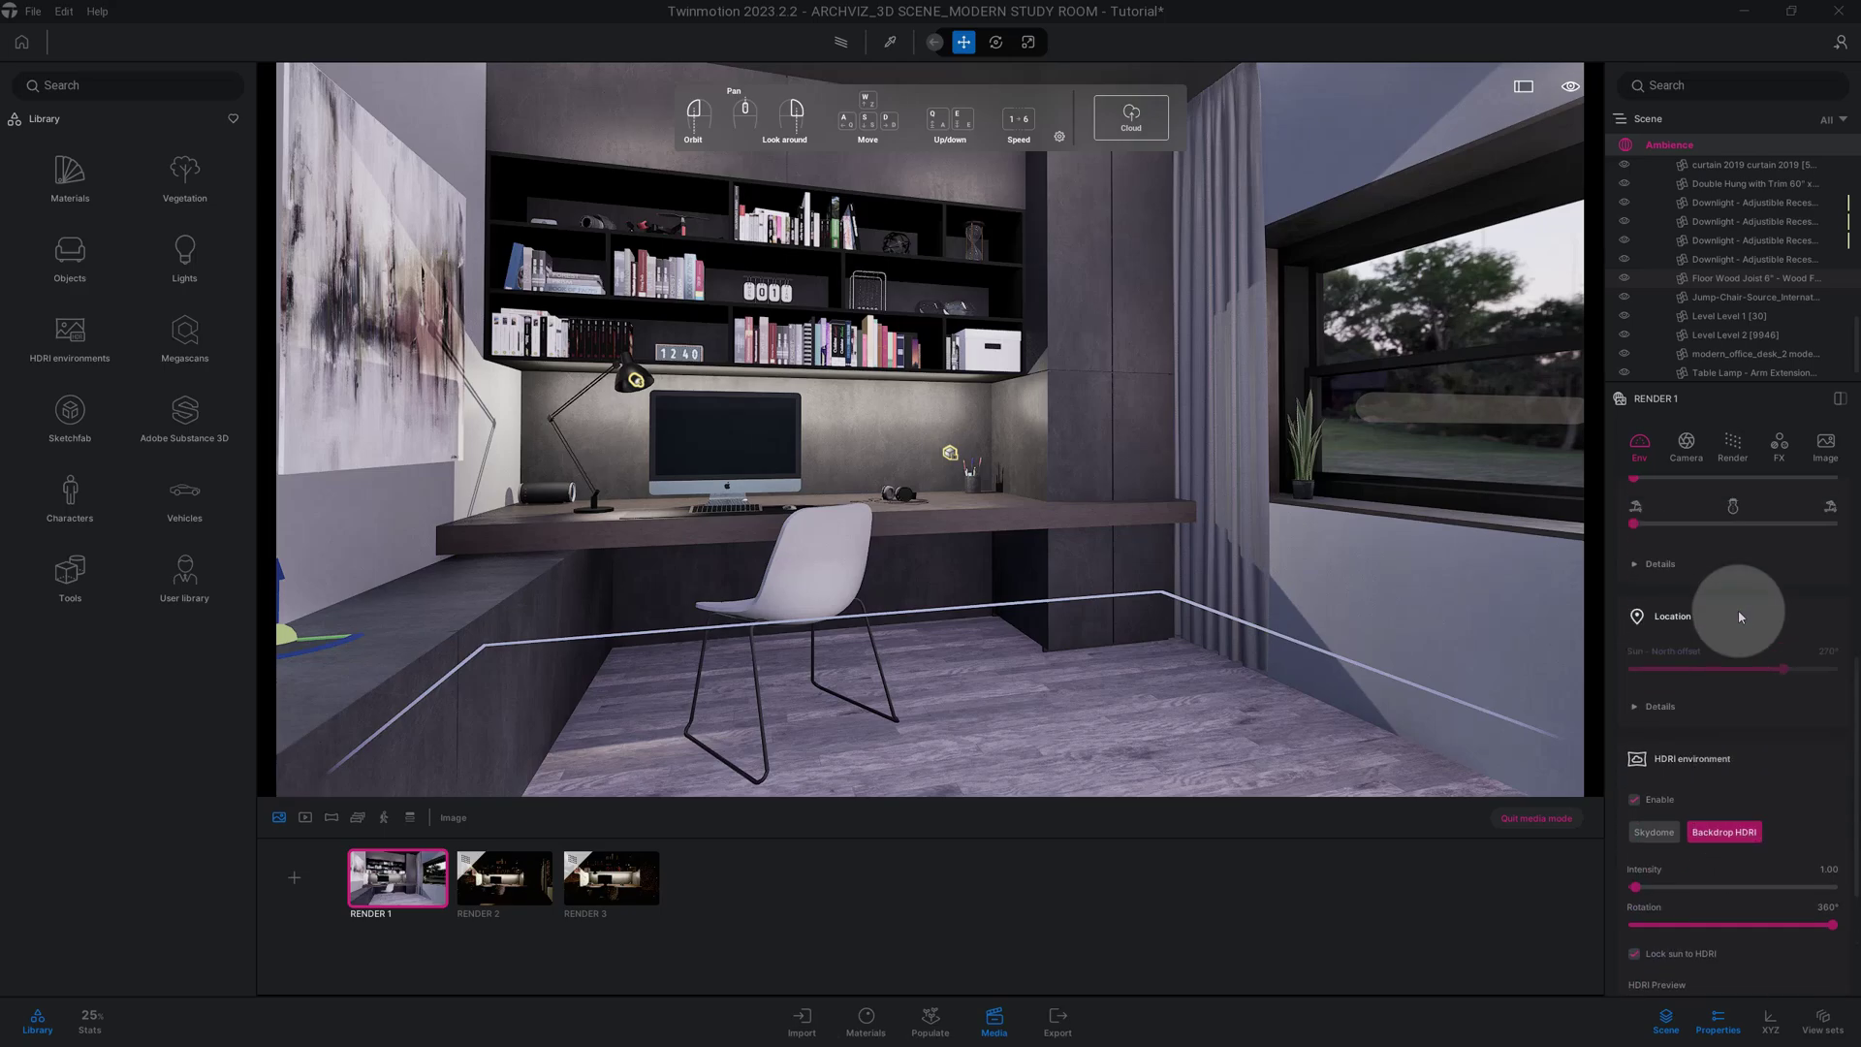
{"action": "left_click", "coordinate": [1687, 446]}
{"action": "scroll", "coordinate": [1757, 542], "scroll_direction": "up", "scroll_amount": 1}
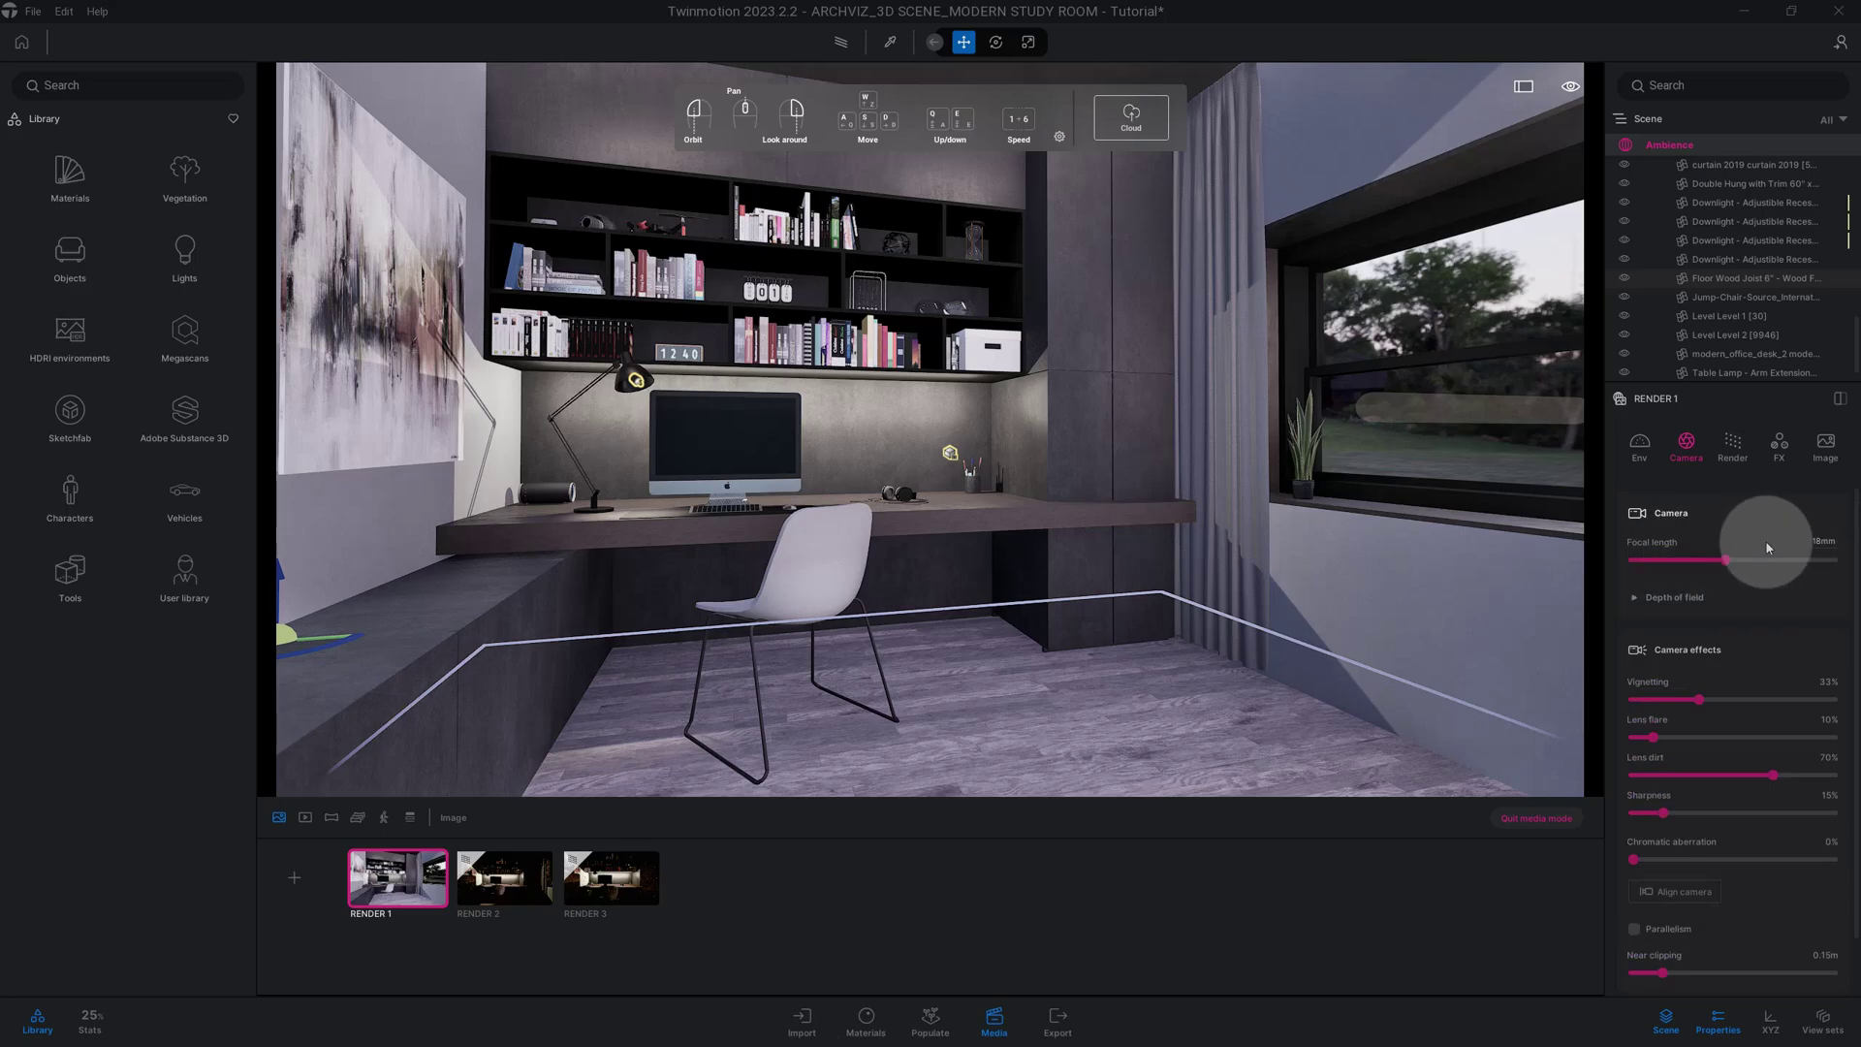
Step: Set the camera focal length to 22mm and vignetting to 50%
{"action": "left_click", "coordinate": [1823, 540]}
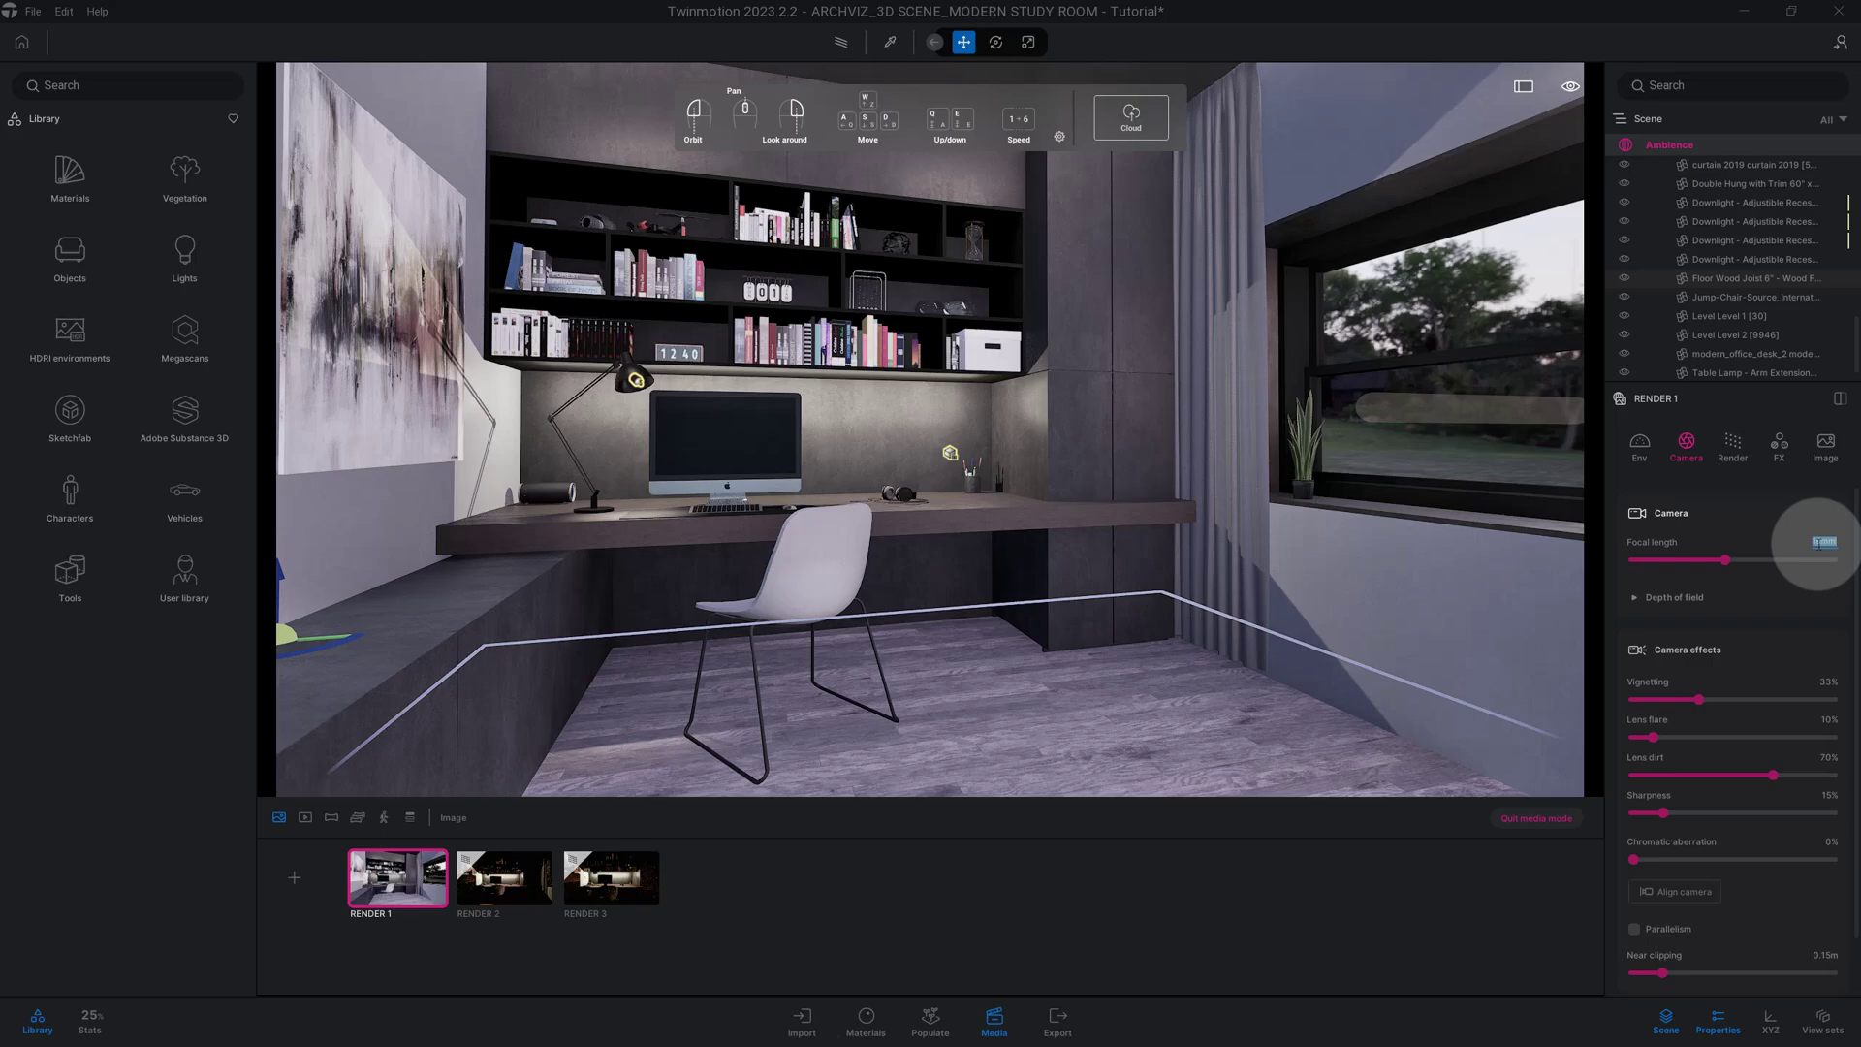
{"action": "type", "text": "22"}
{"action": "key", "text": "Return"}
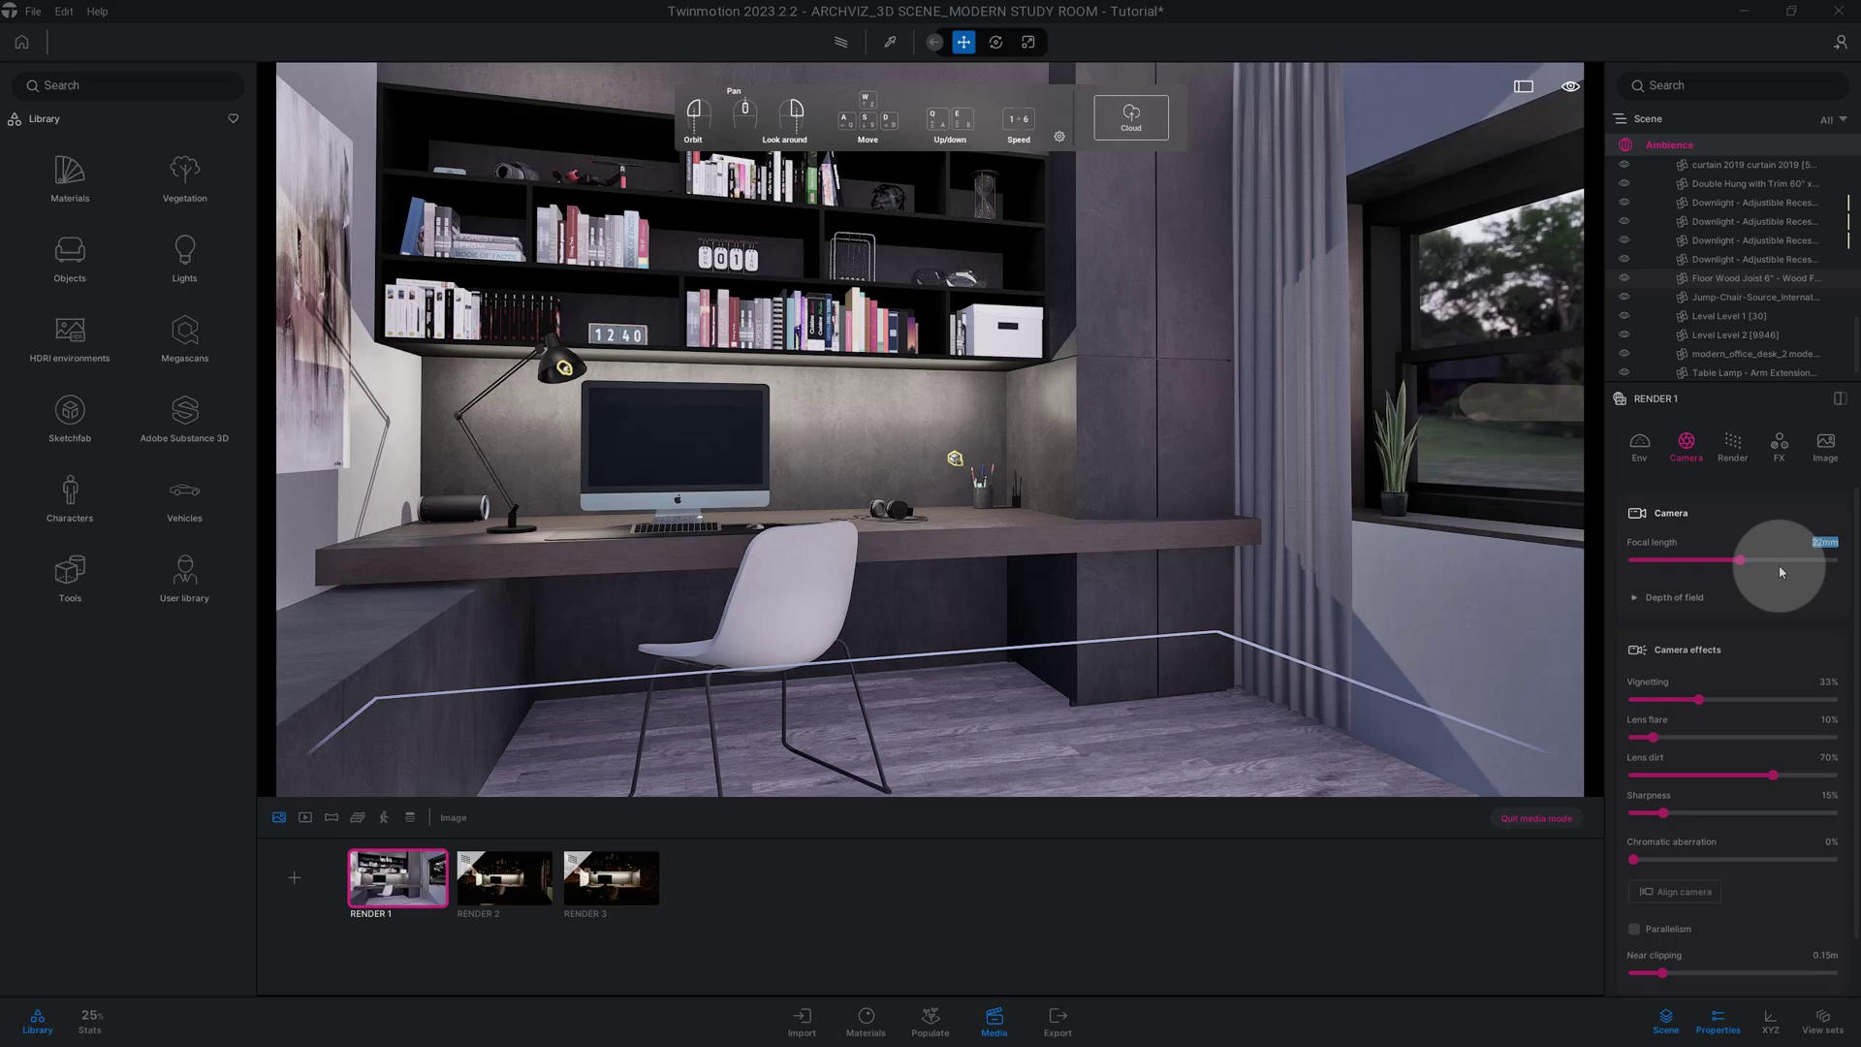
{"action": "left_click", "coordinate": [1712, 598]}
{"action": "left_click", "coordinate": [1712, 598]}
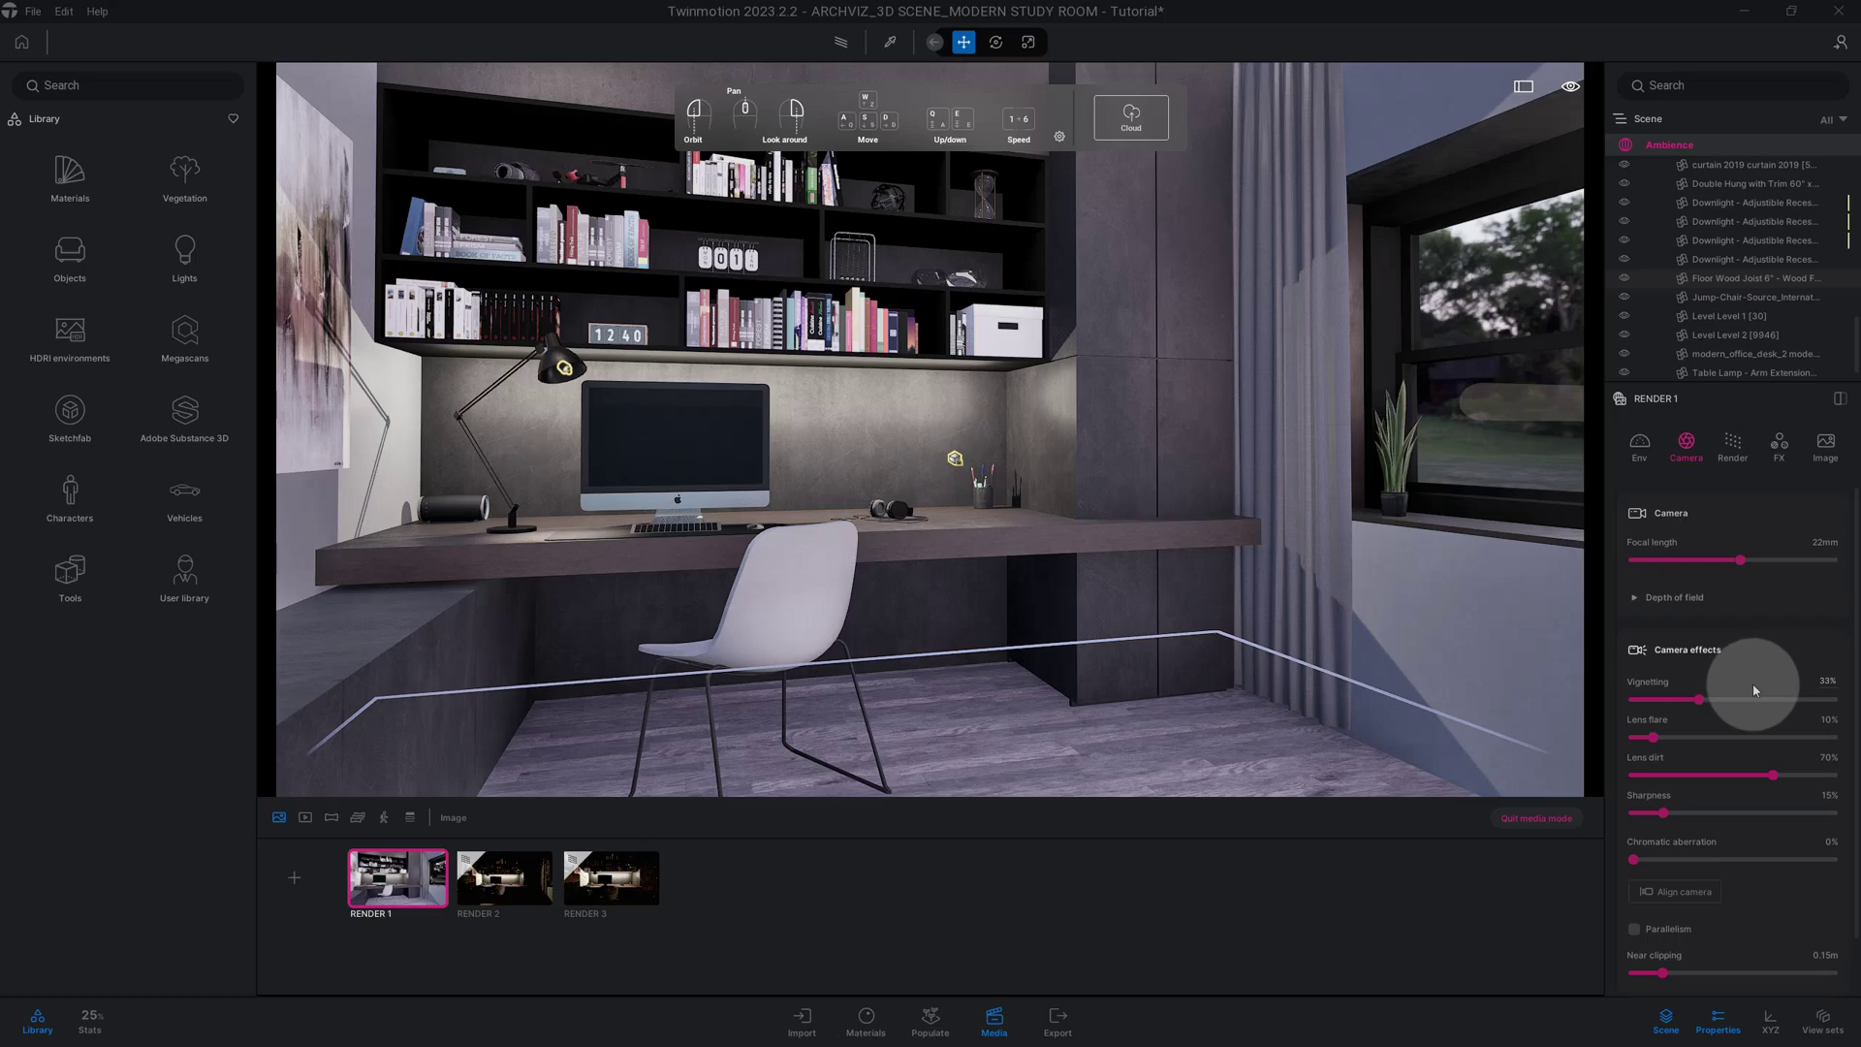
{"action": "left_click", "coordinate": [1827, 681]}
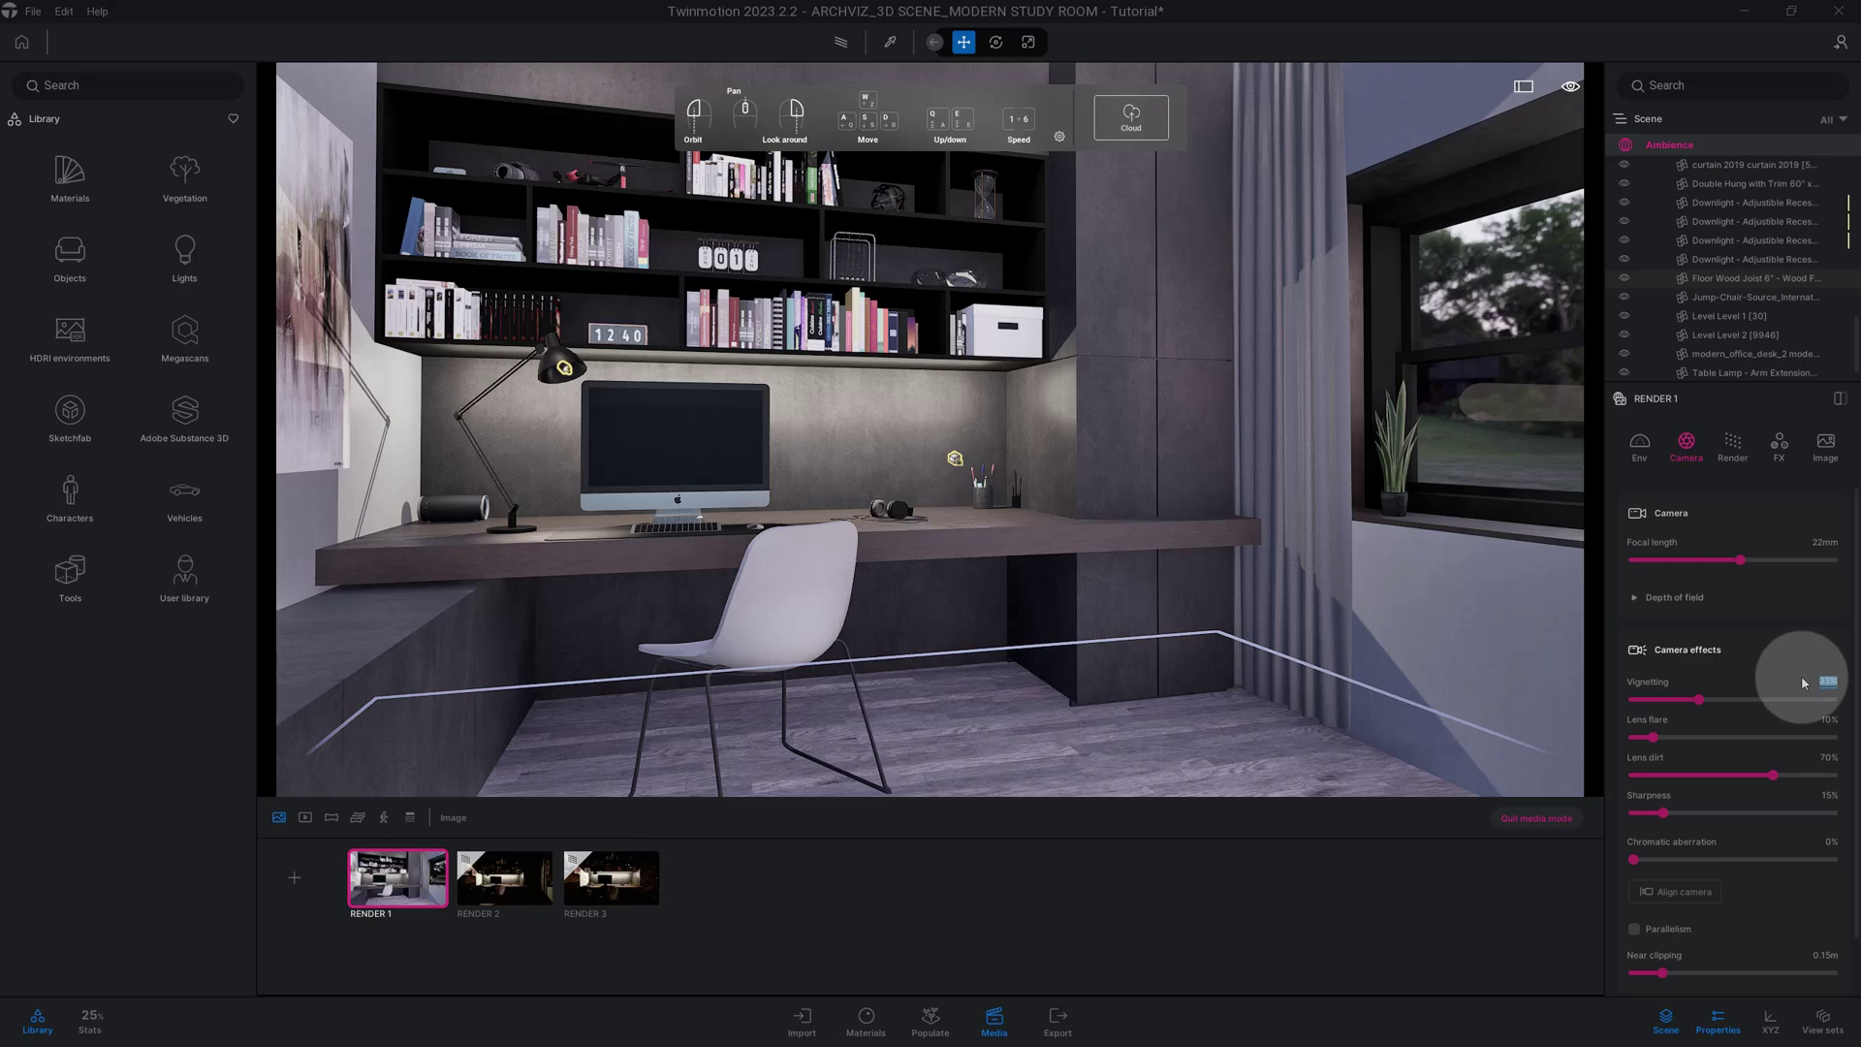
{"action": "key", "text": "BackSpace"}
{"action": "type", "text": "50"}
{"action": "key", "text": "Return"}
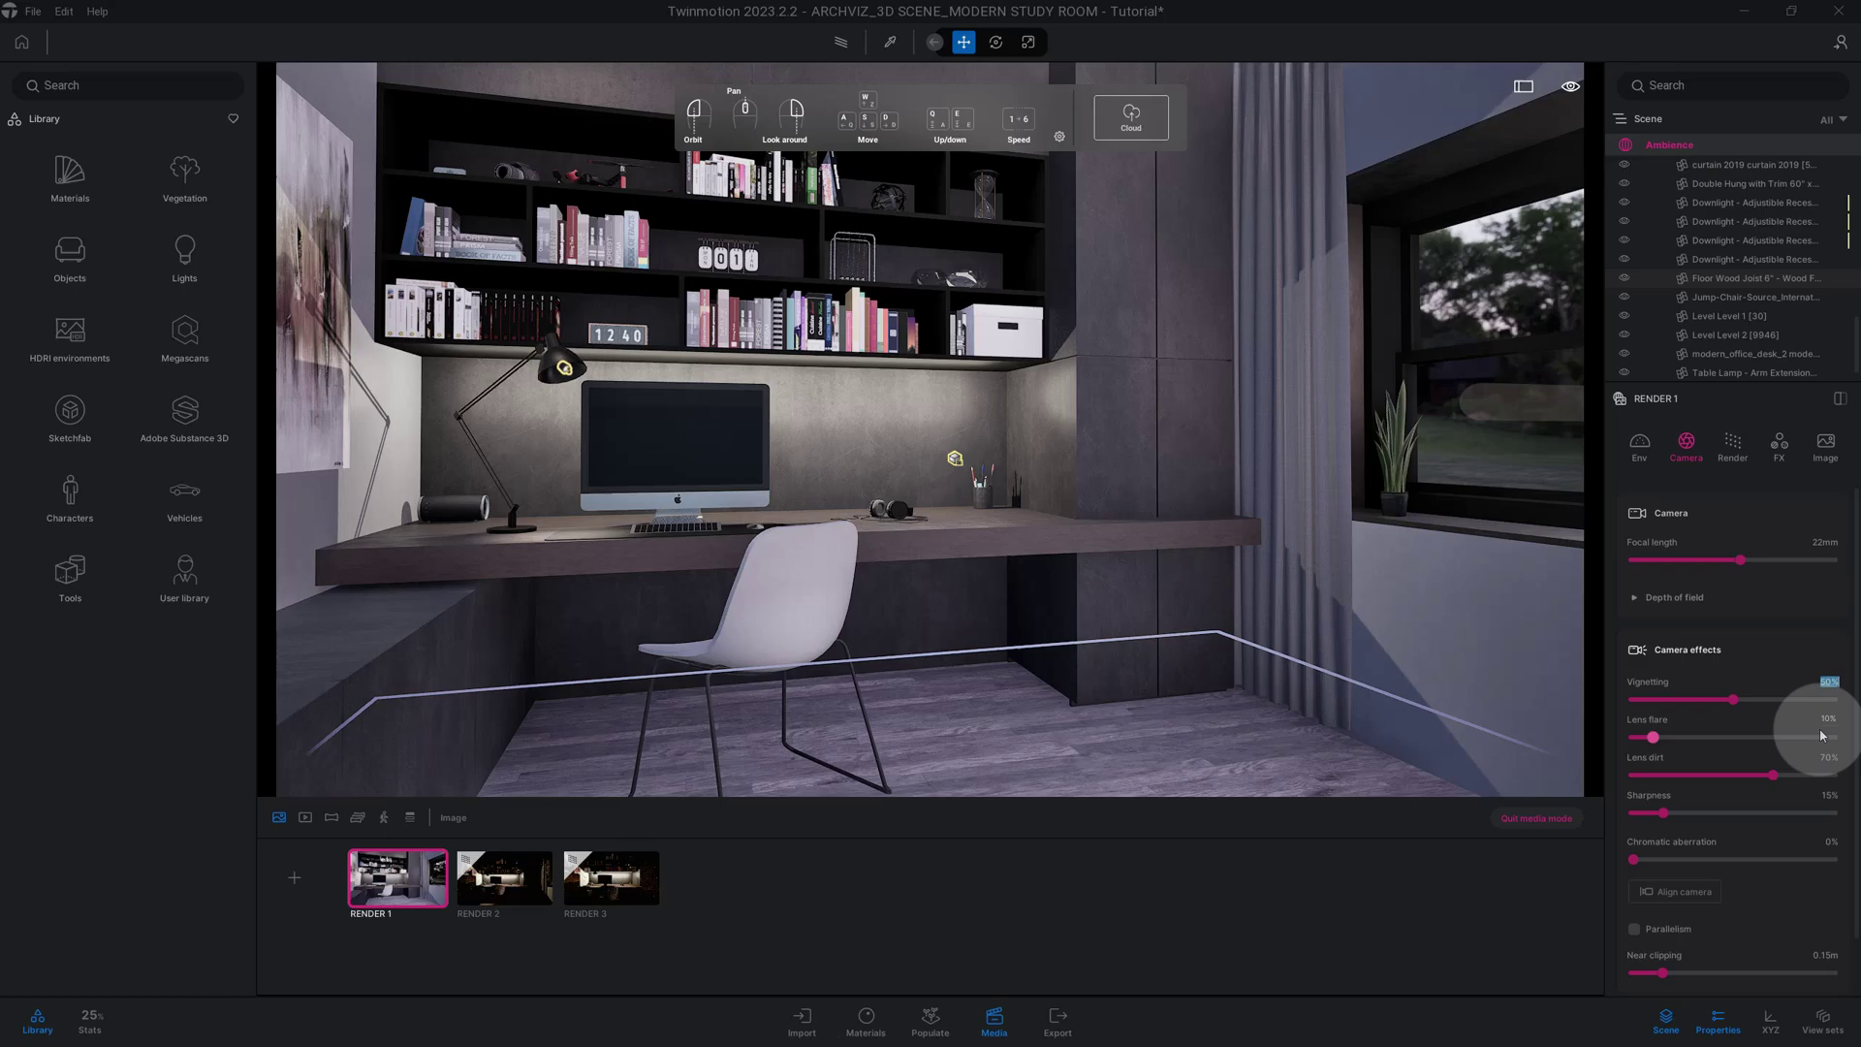
Step: Set sharpness to 25% and turn on parallelism to straighten vertical lines
{"action": "scroll", "coordinate": [1819, 736], "scroll_direction": "down", "scroll_amount": 2}
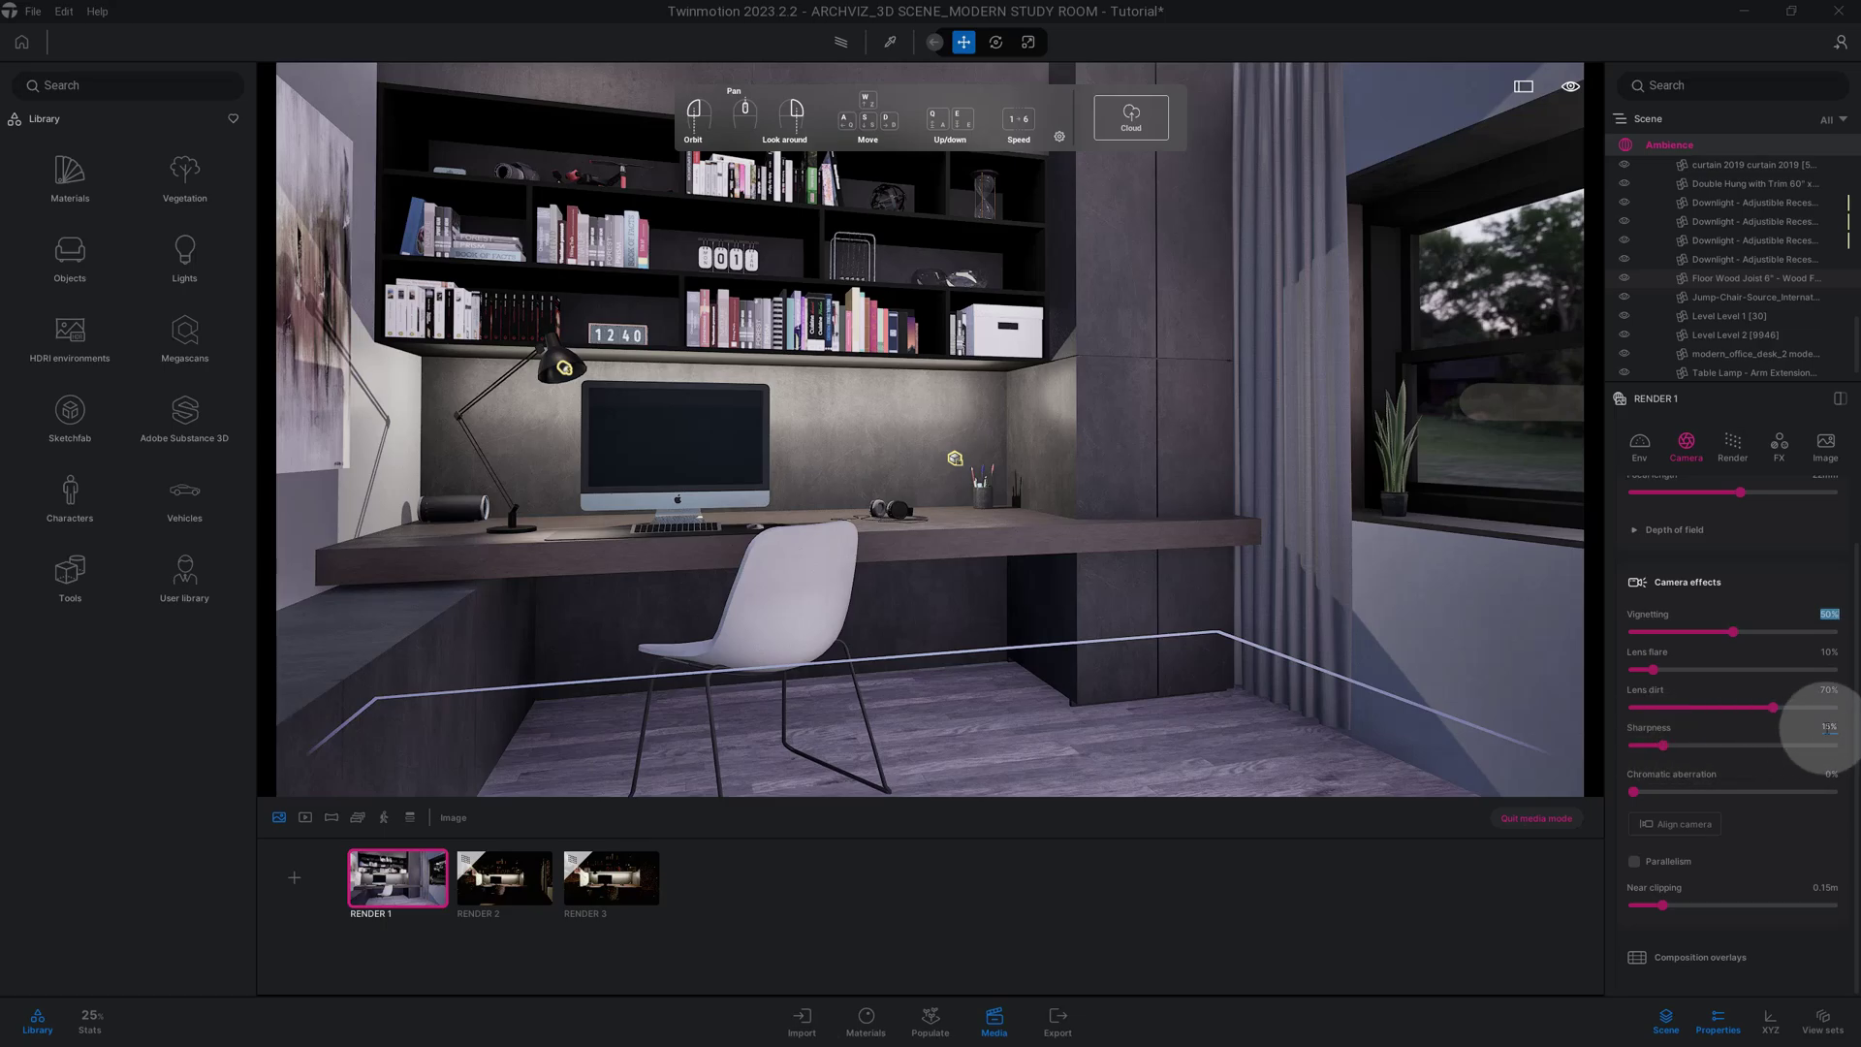
{"action": "left_click", "coordinate": [1829, 727]}
{"action": "type", "text": "25"}
{"action": "key", "text": "Return"}
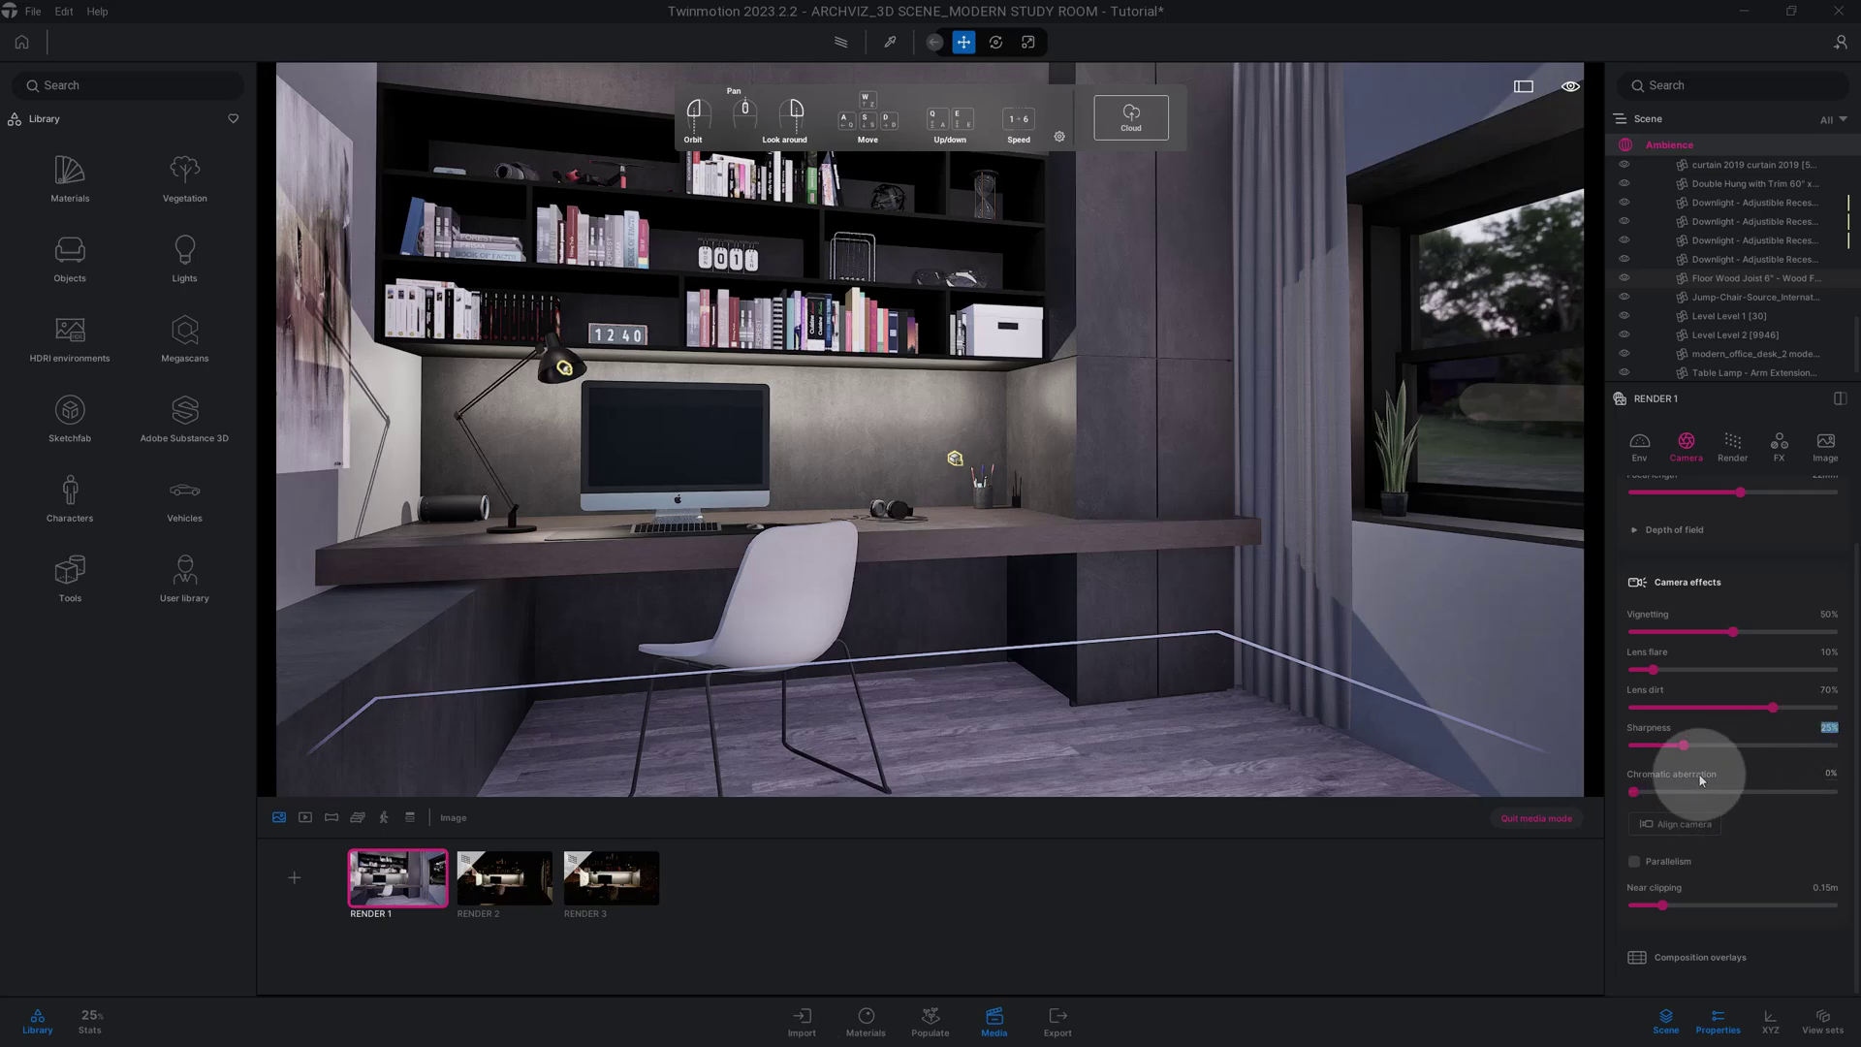
{"action": "left_click", "coordinate": [1635, 863]}
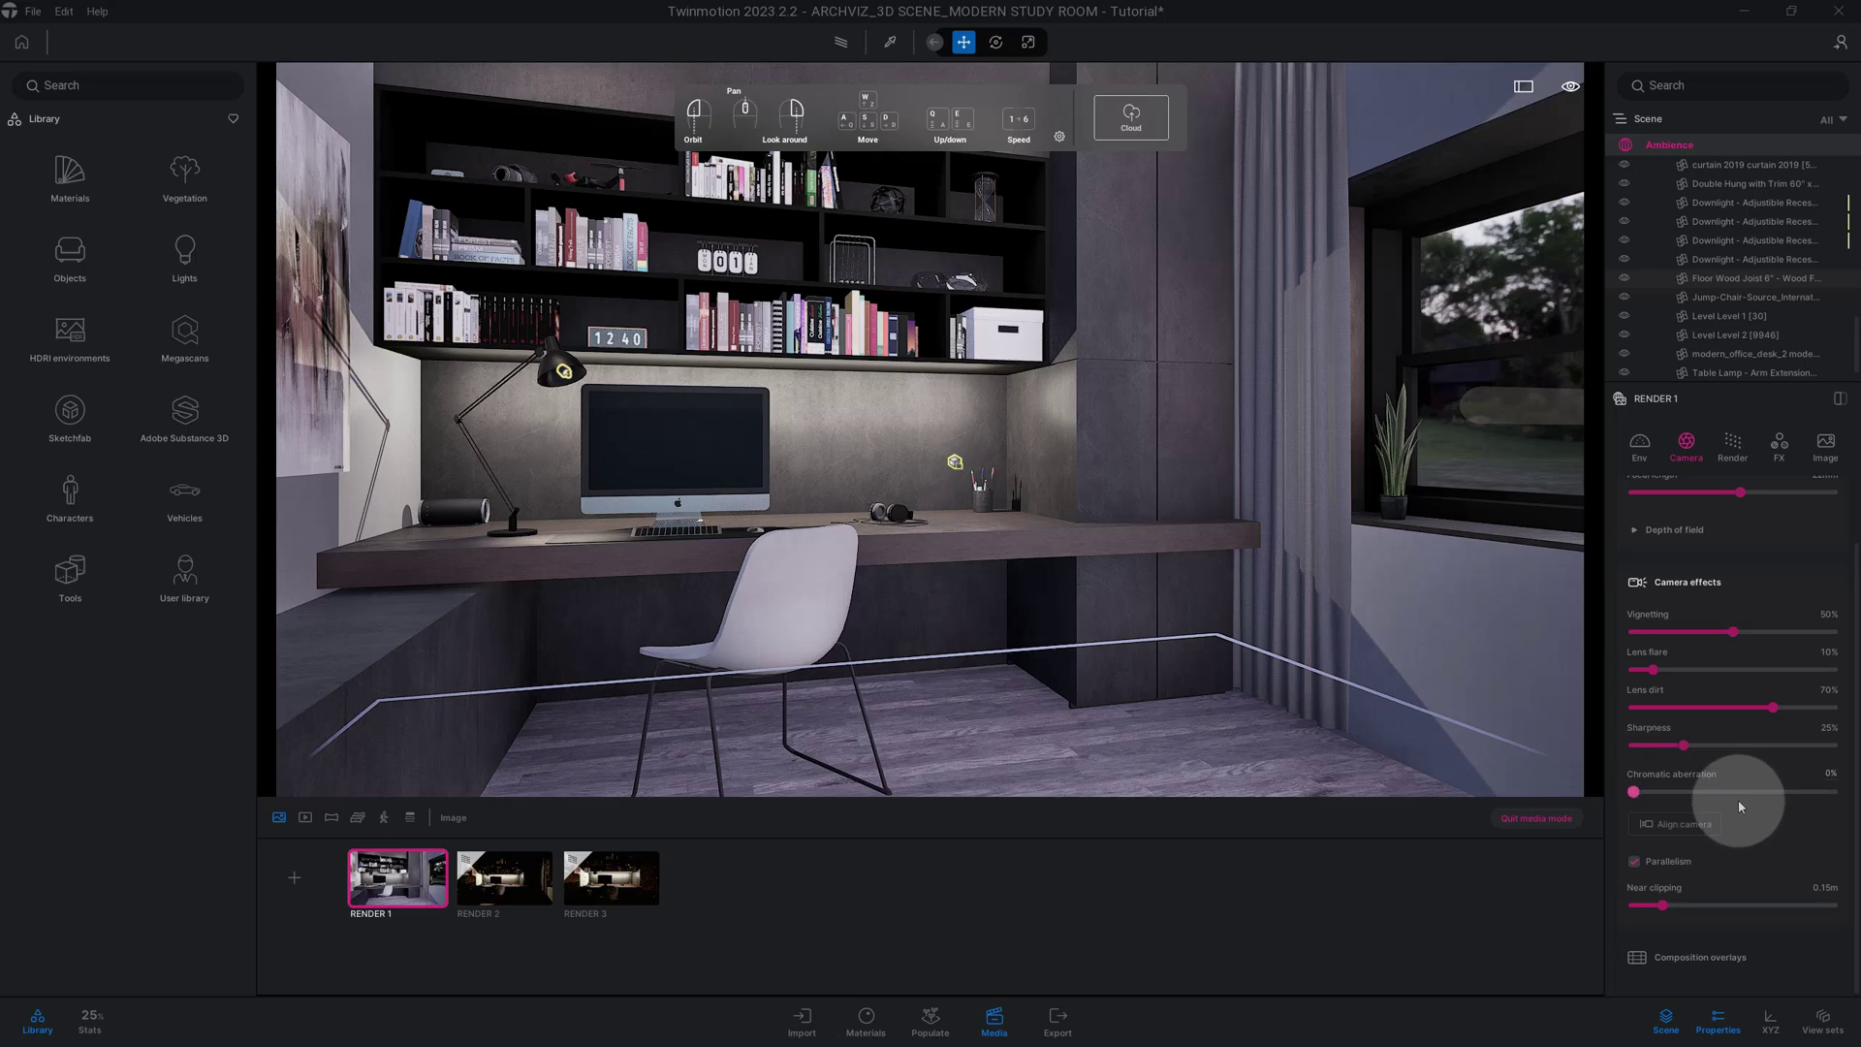
{"action": "scroll", "coordinate": [1737, 799], "scroll_direction": "up", "scroll_amount": 1}
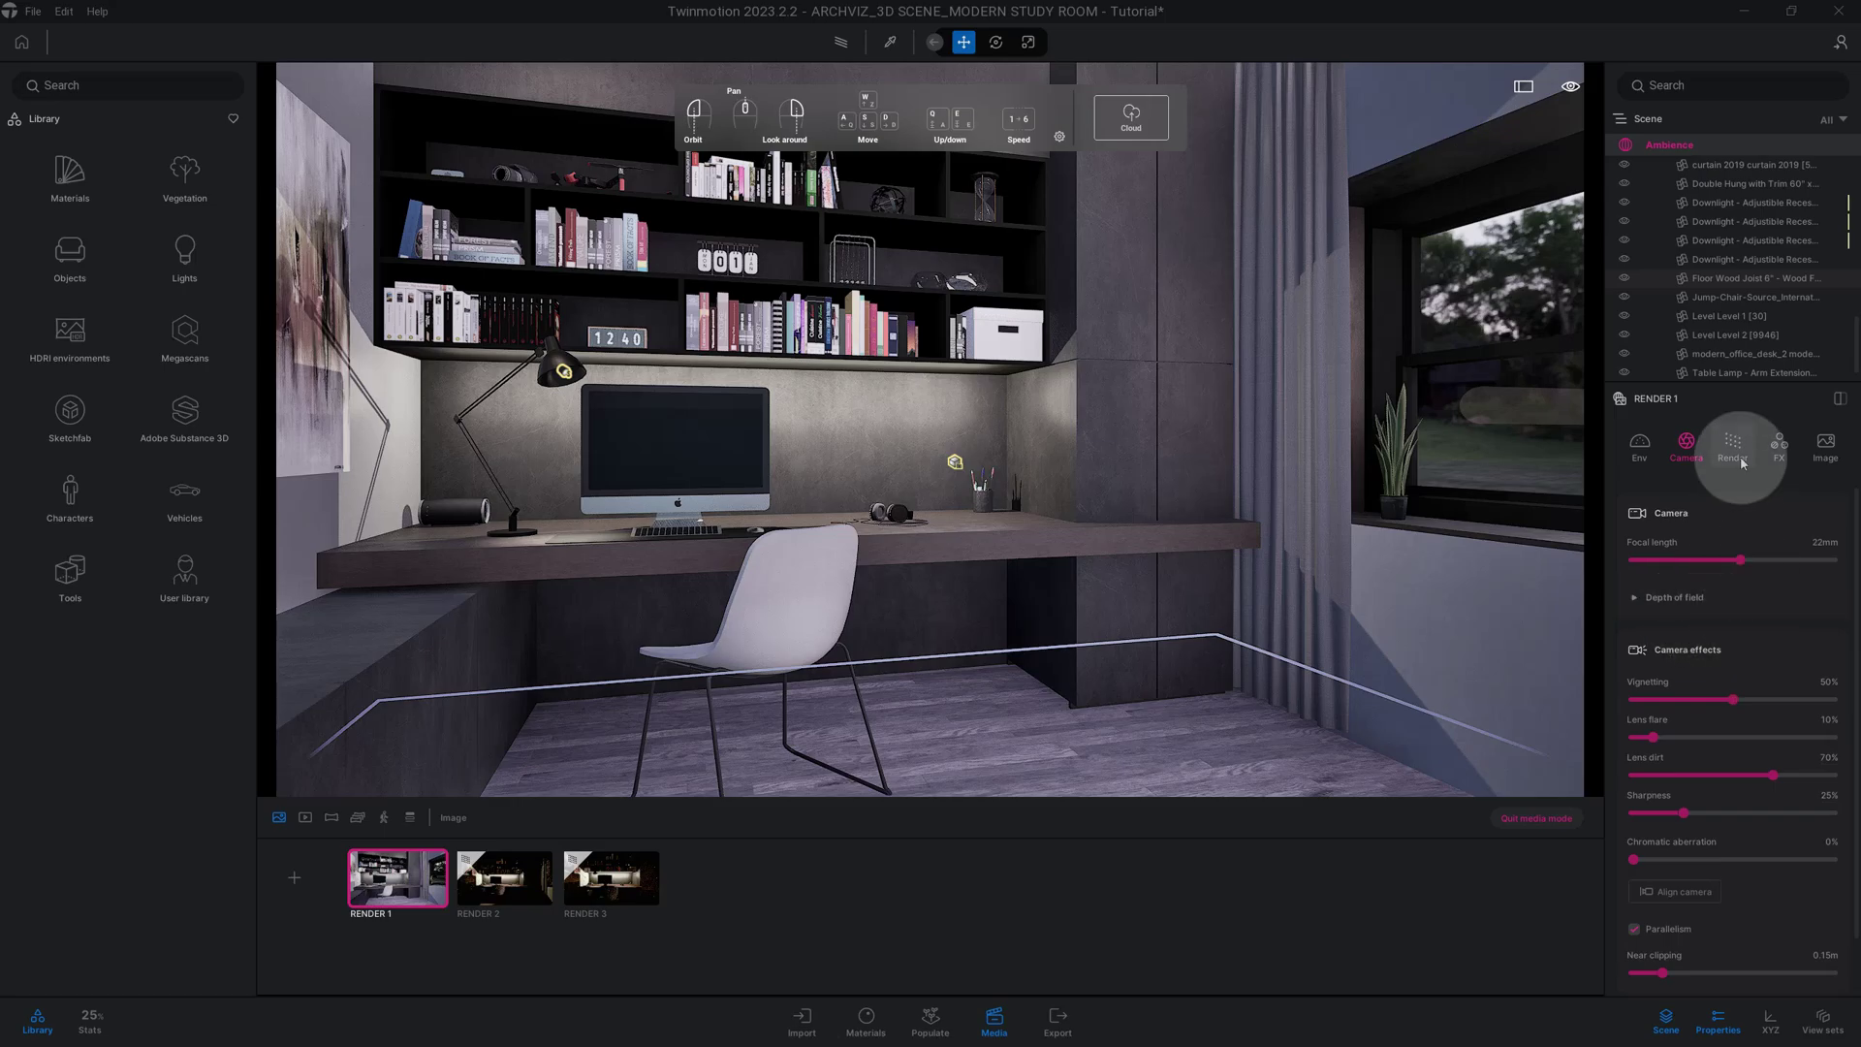
Step: In the FX tab's colour grading, set contrast to 60% and saturation to 40%
{"action": "left_click", "coordinate": [1779, 448]}
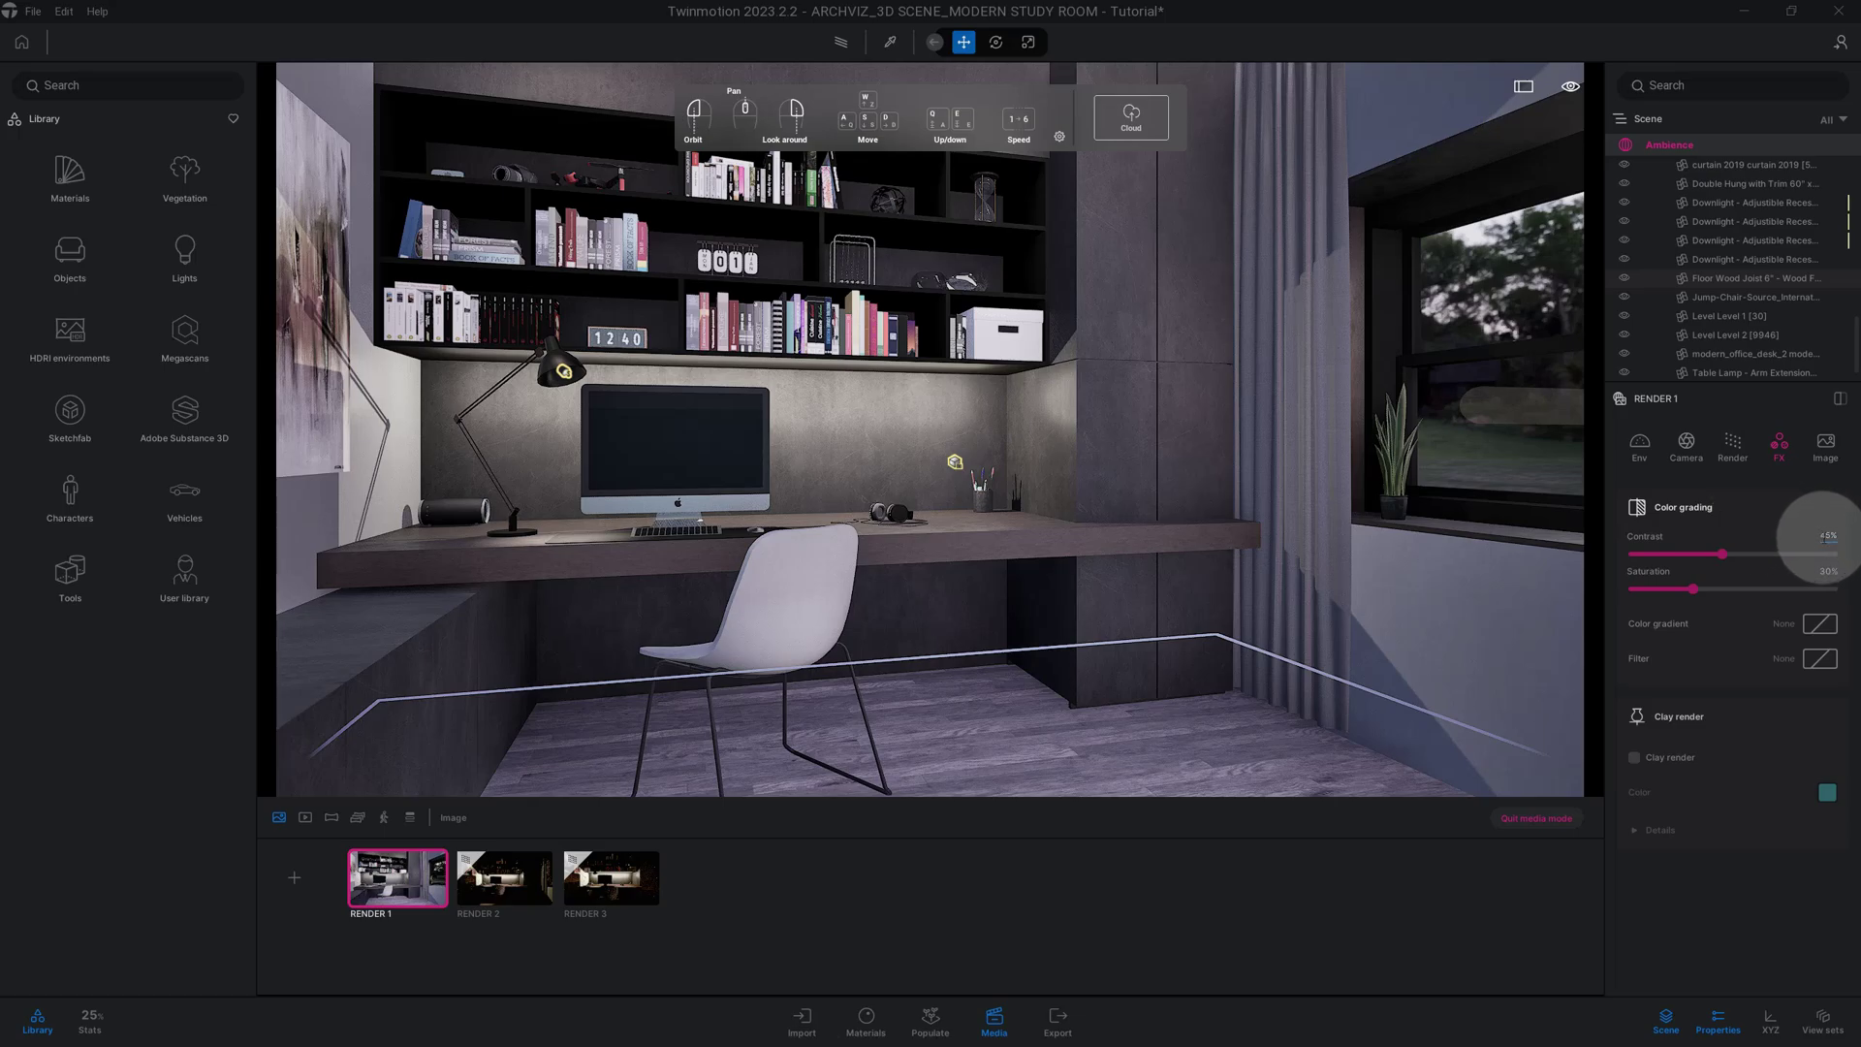
{"action": "left_click", "coordinate": [1826, 536]}
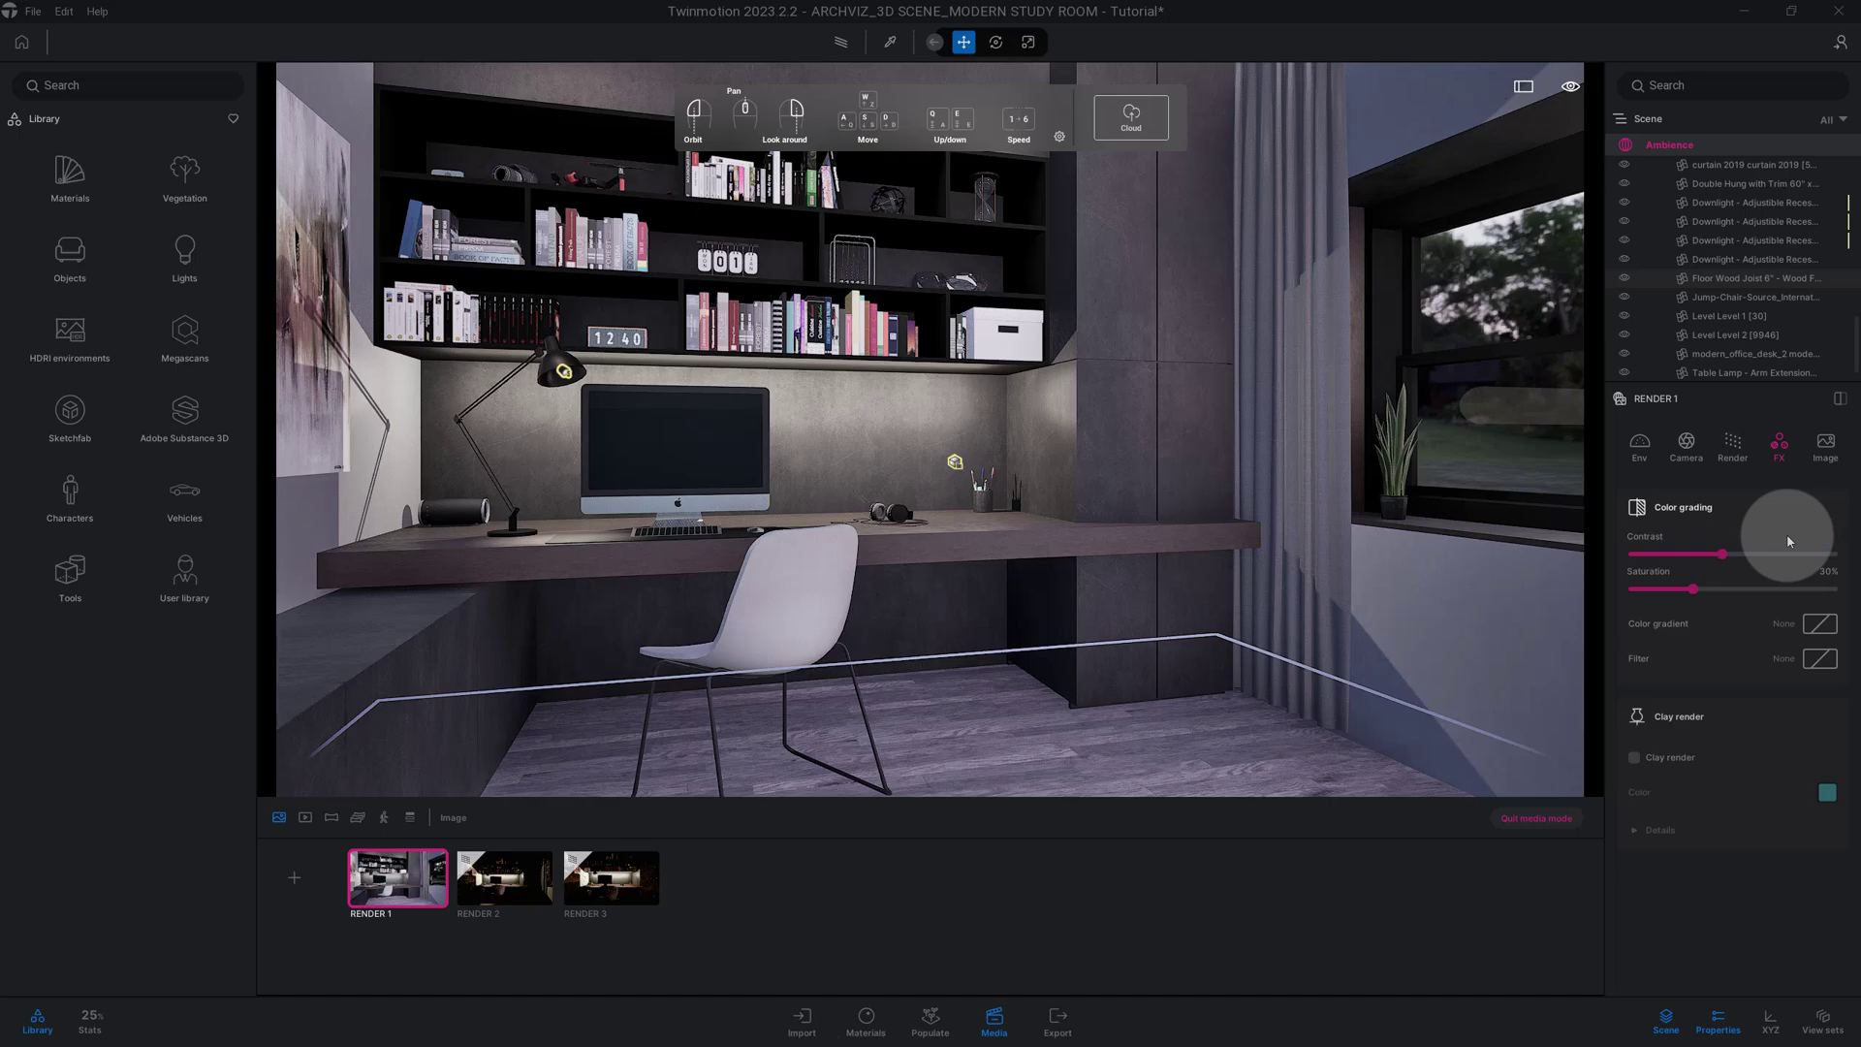
{"action": "type", "text": "0"}
{"action": "key", "text": "Return"}
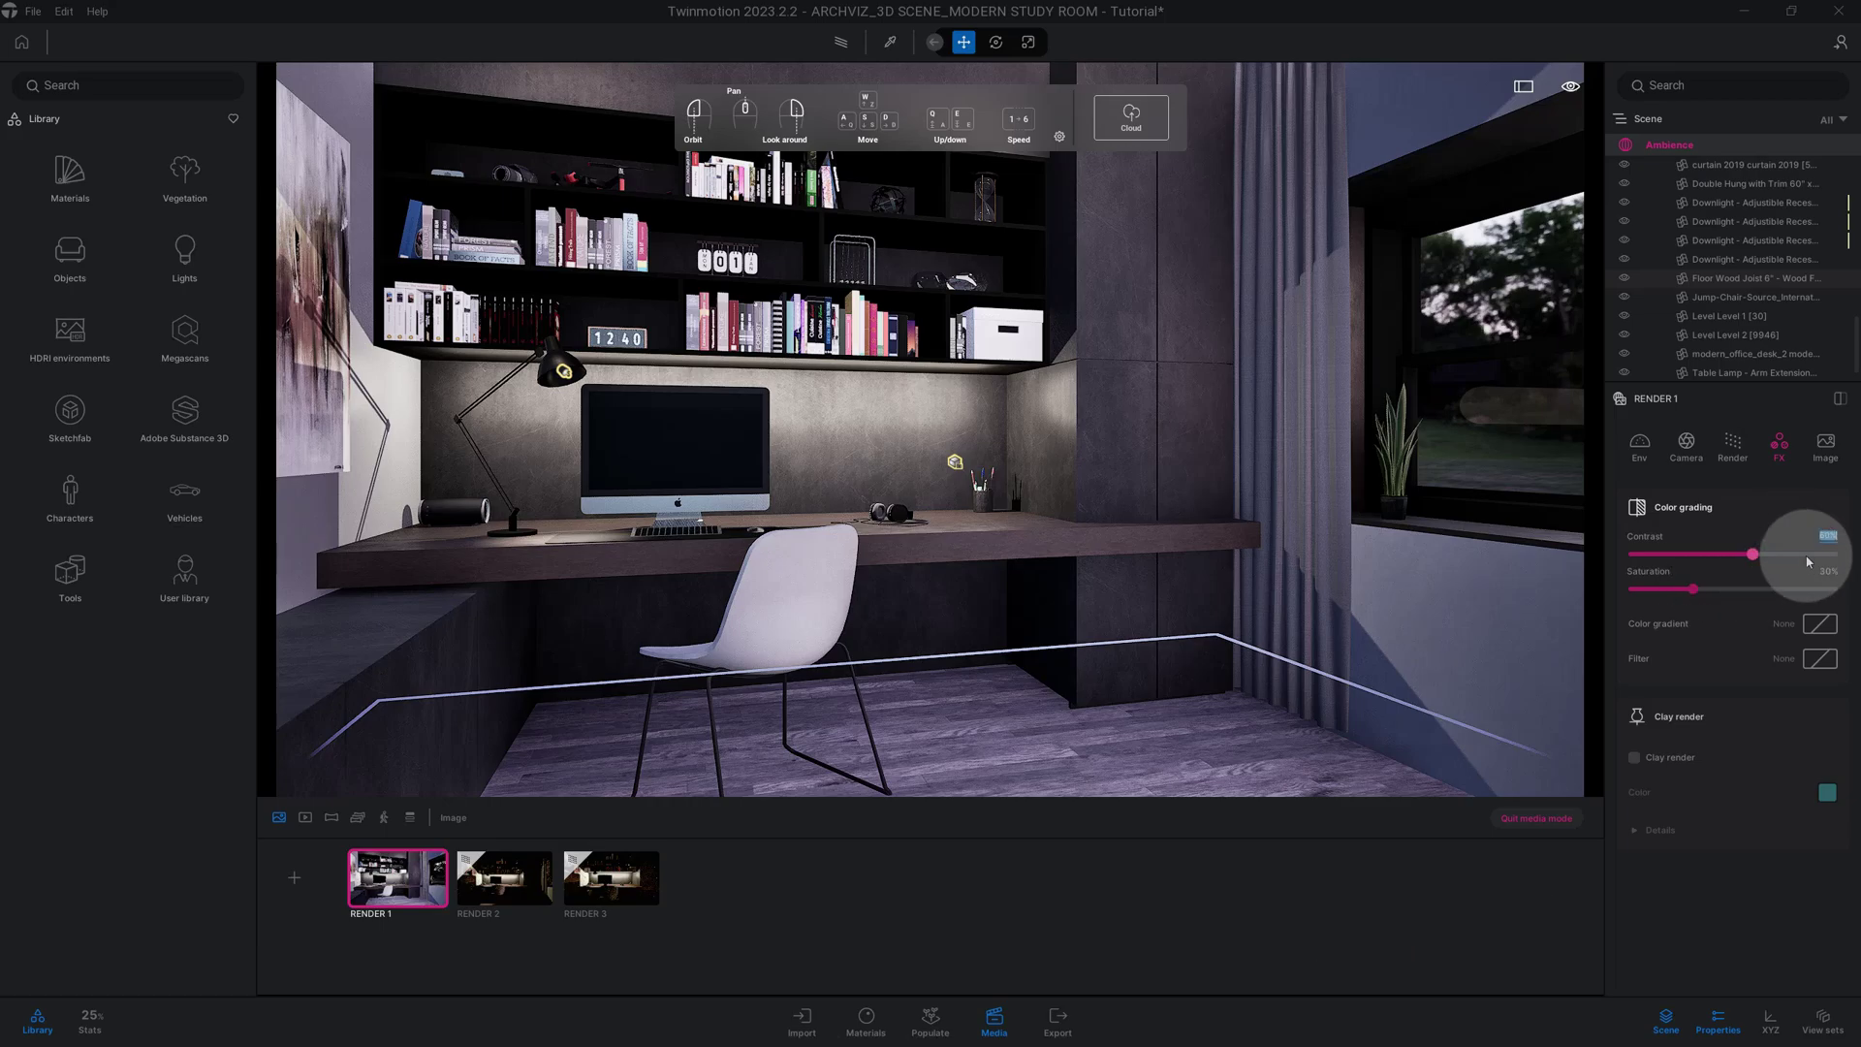
{"action": "left_click", "coordinate": [1827, 571]}
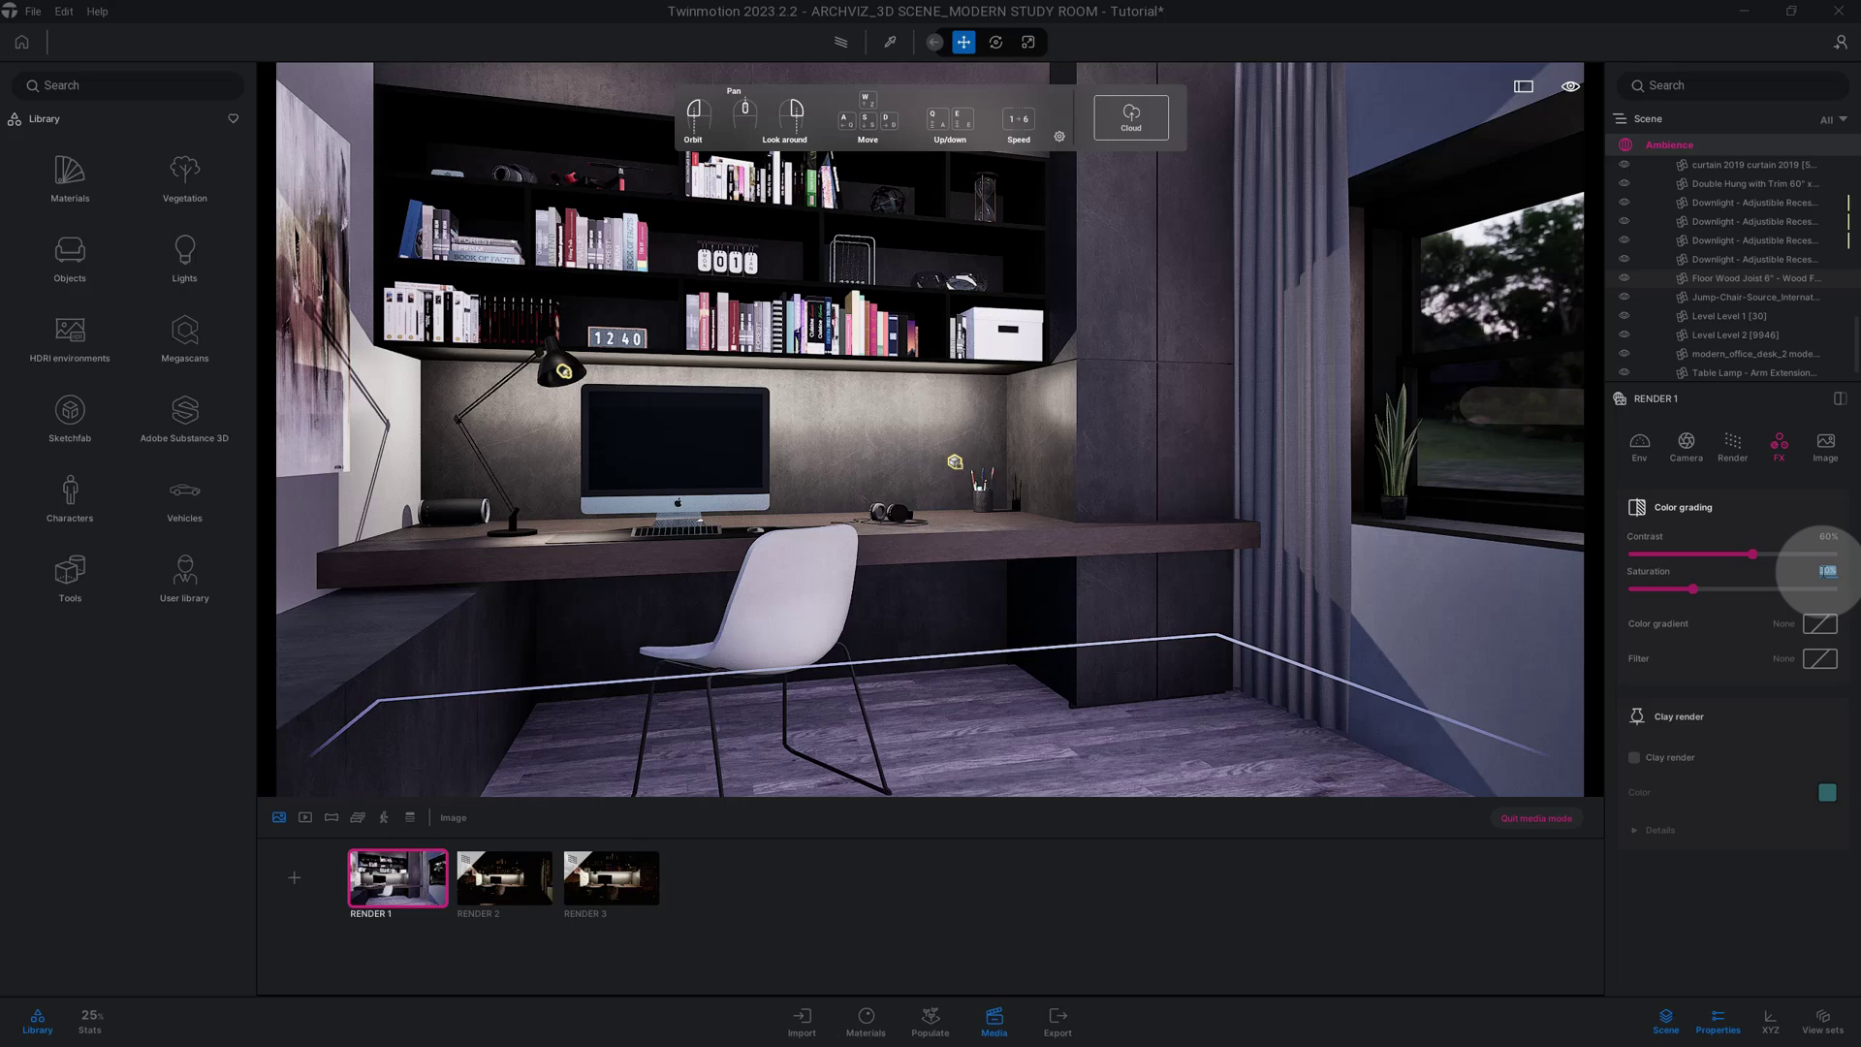
{"action": "type", "text": "40"}
{"action": "key", "text": "Return"}
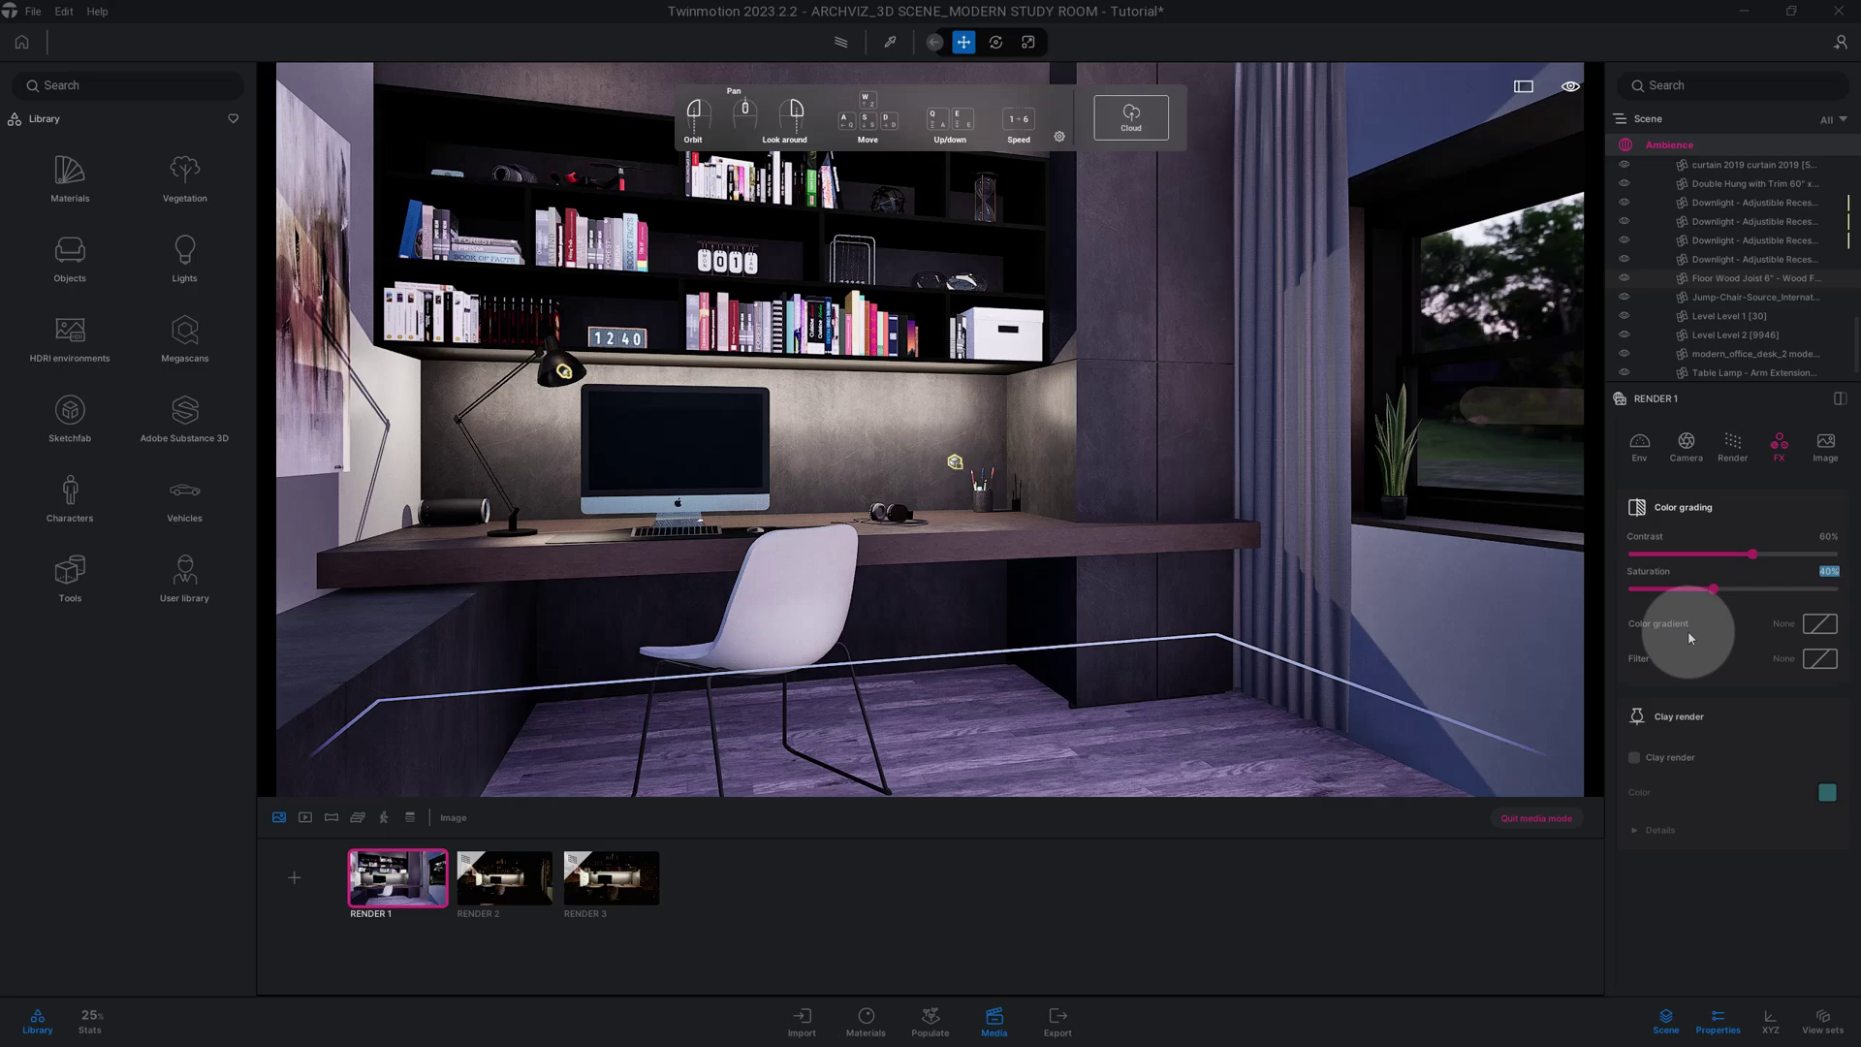
Step: Apply the DT7 colour gradient preset to remove the purple tint
{"action": "left_click", "coordinate": [1819, 623]}
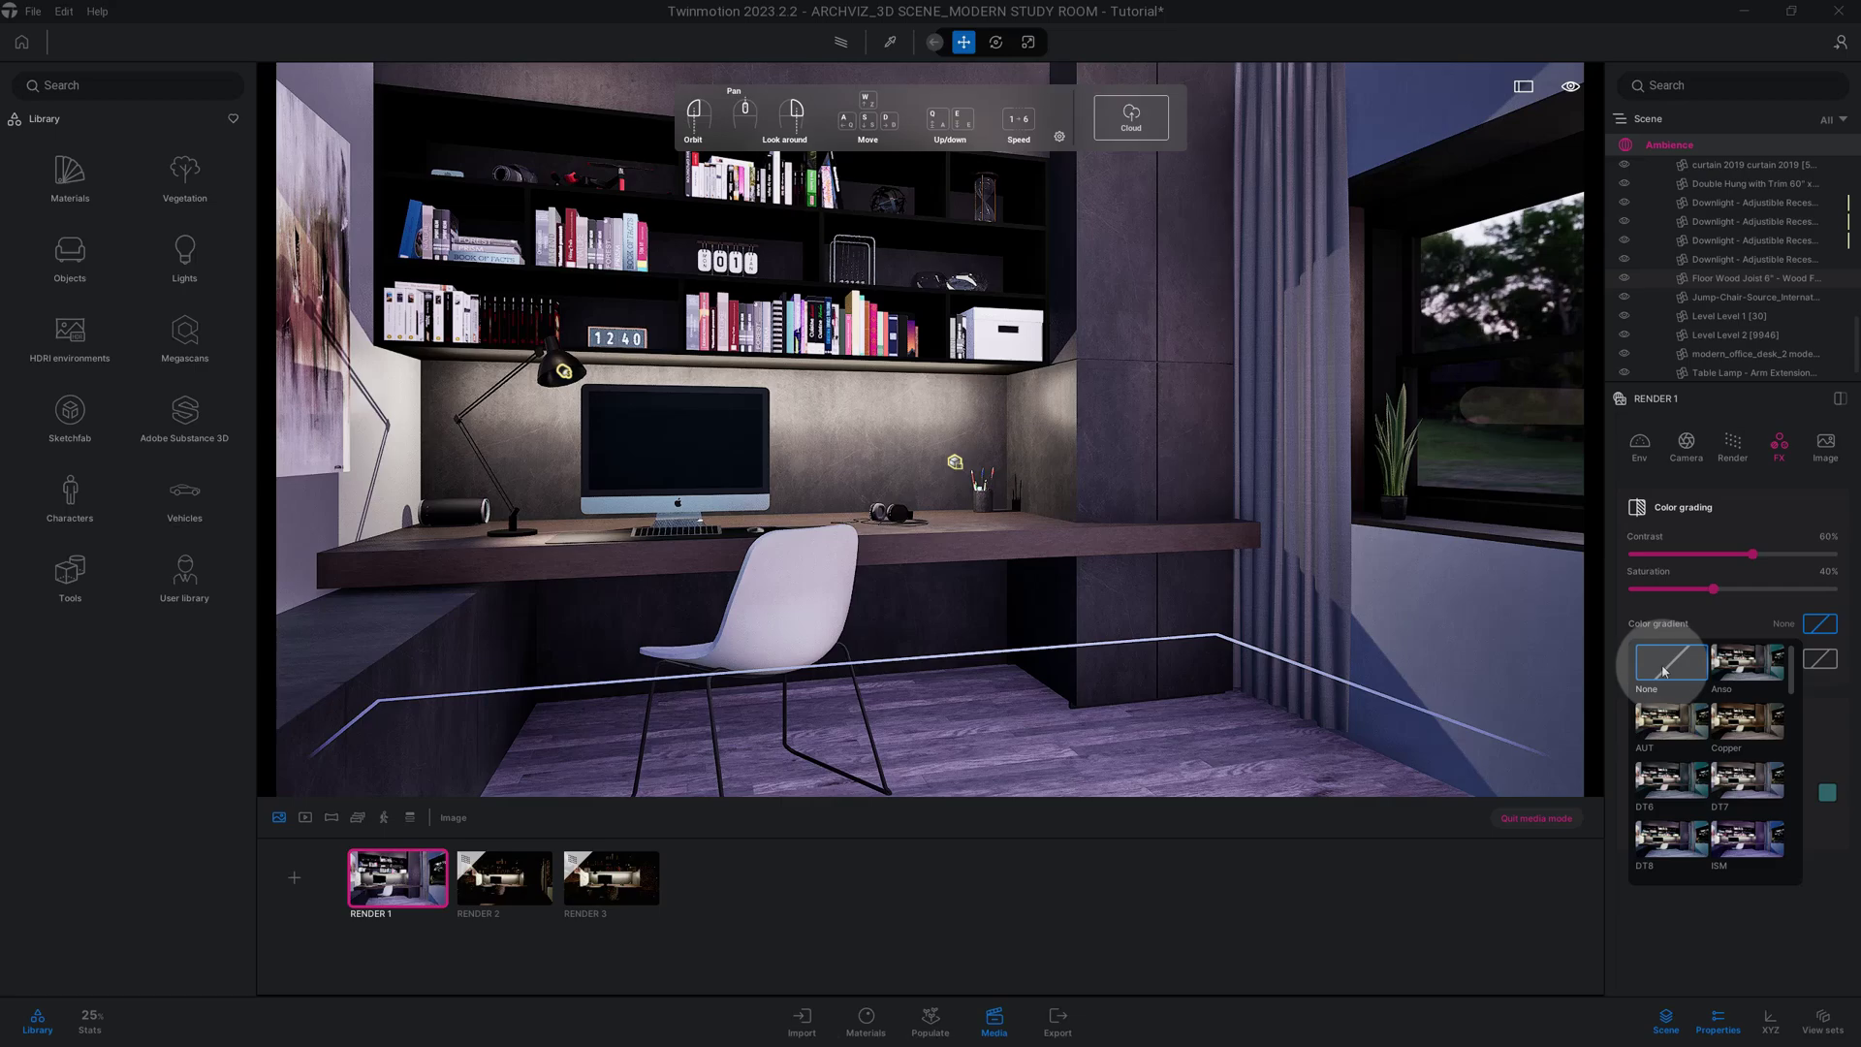
{"action": "scroll", "coordinate": [1723, 677], "scroll_direction": "down", "scroll_amount": 1}
{"action": "scroll", "coordinate": [1723, 677], "scroll_direction": "down", "scroll_amount": 2}
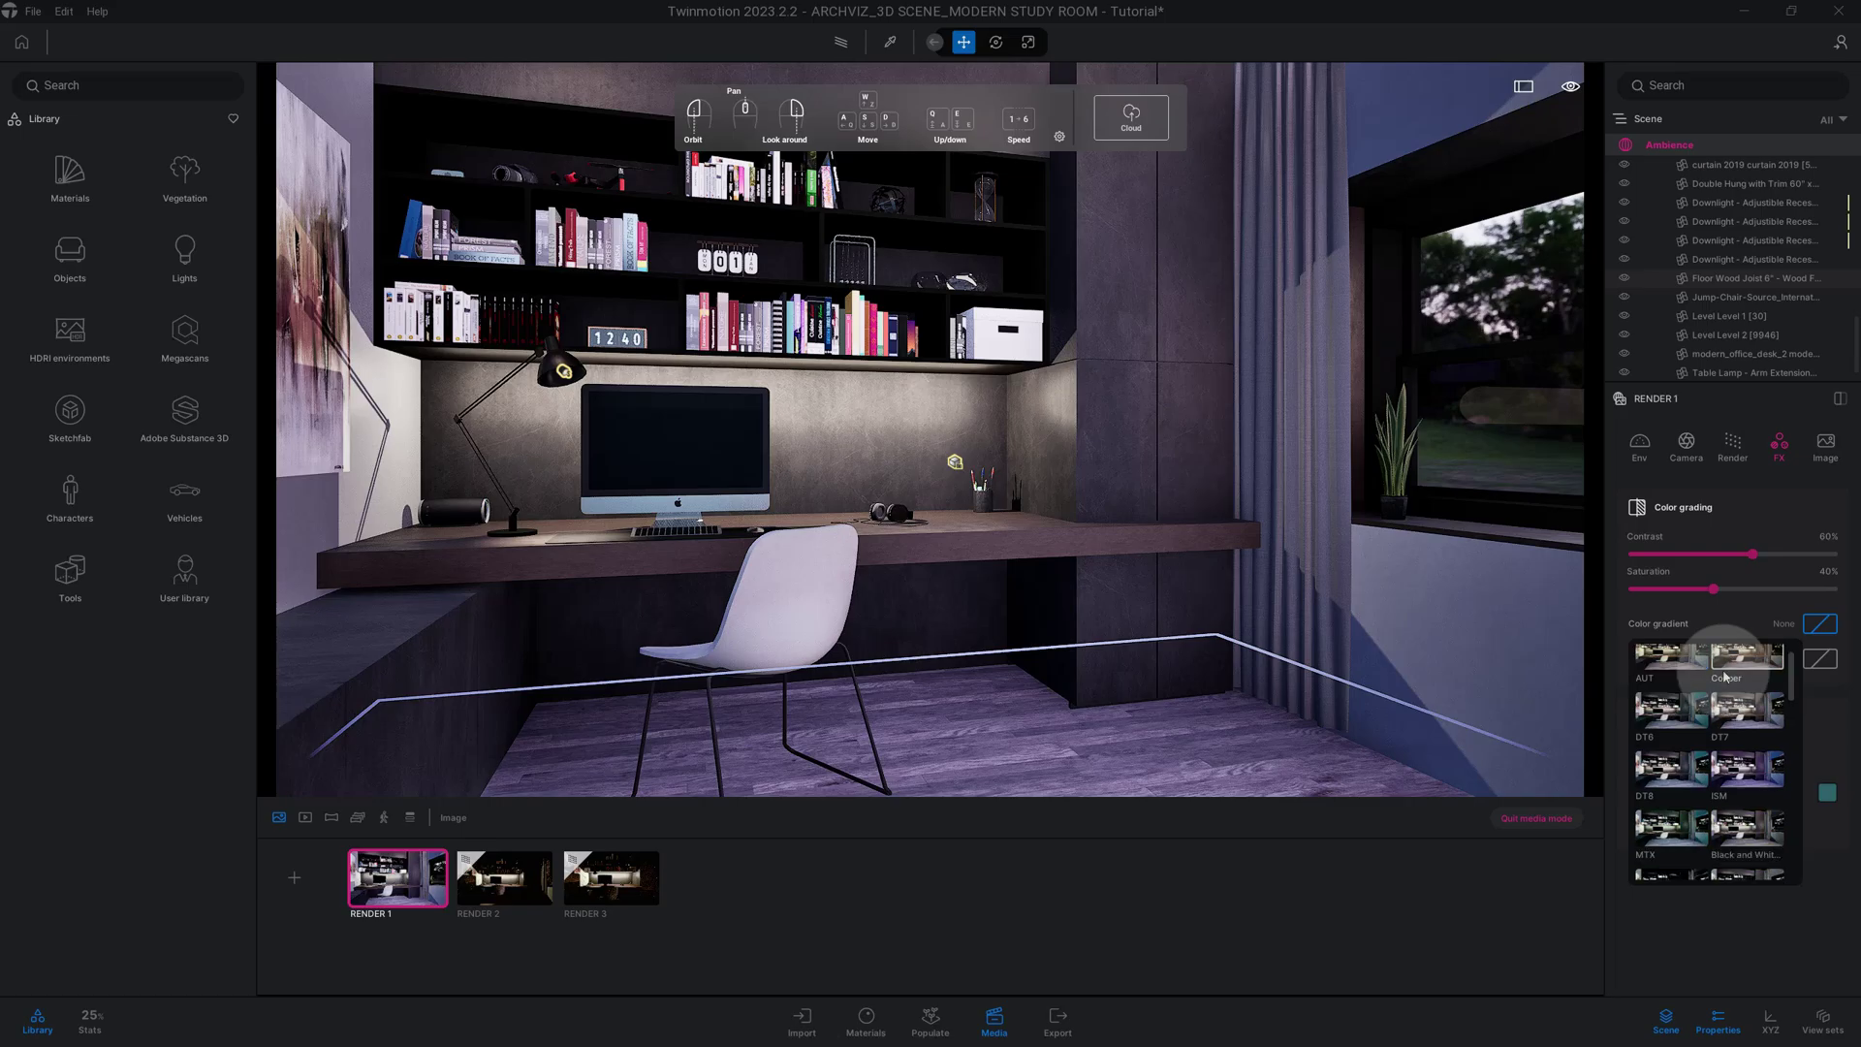
{"action": "scroll", "coordinate": [1680, 675], "scroll_direction": "down", "scroll_amount": 2}
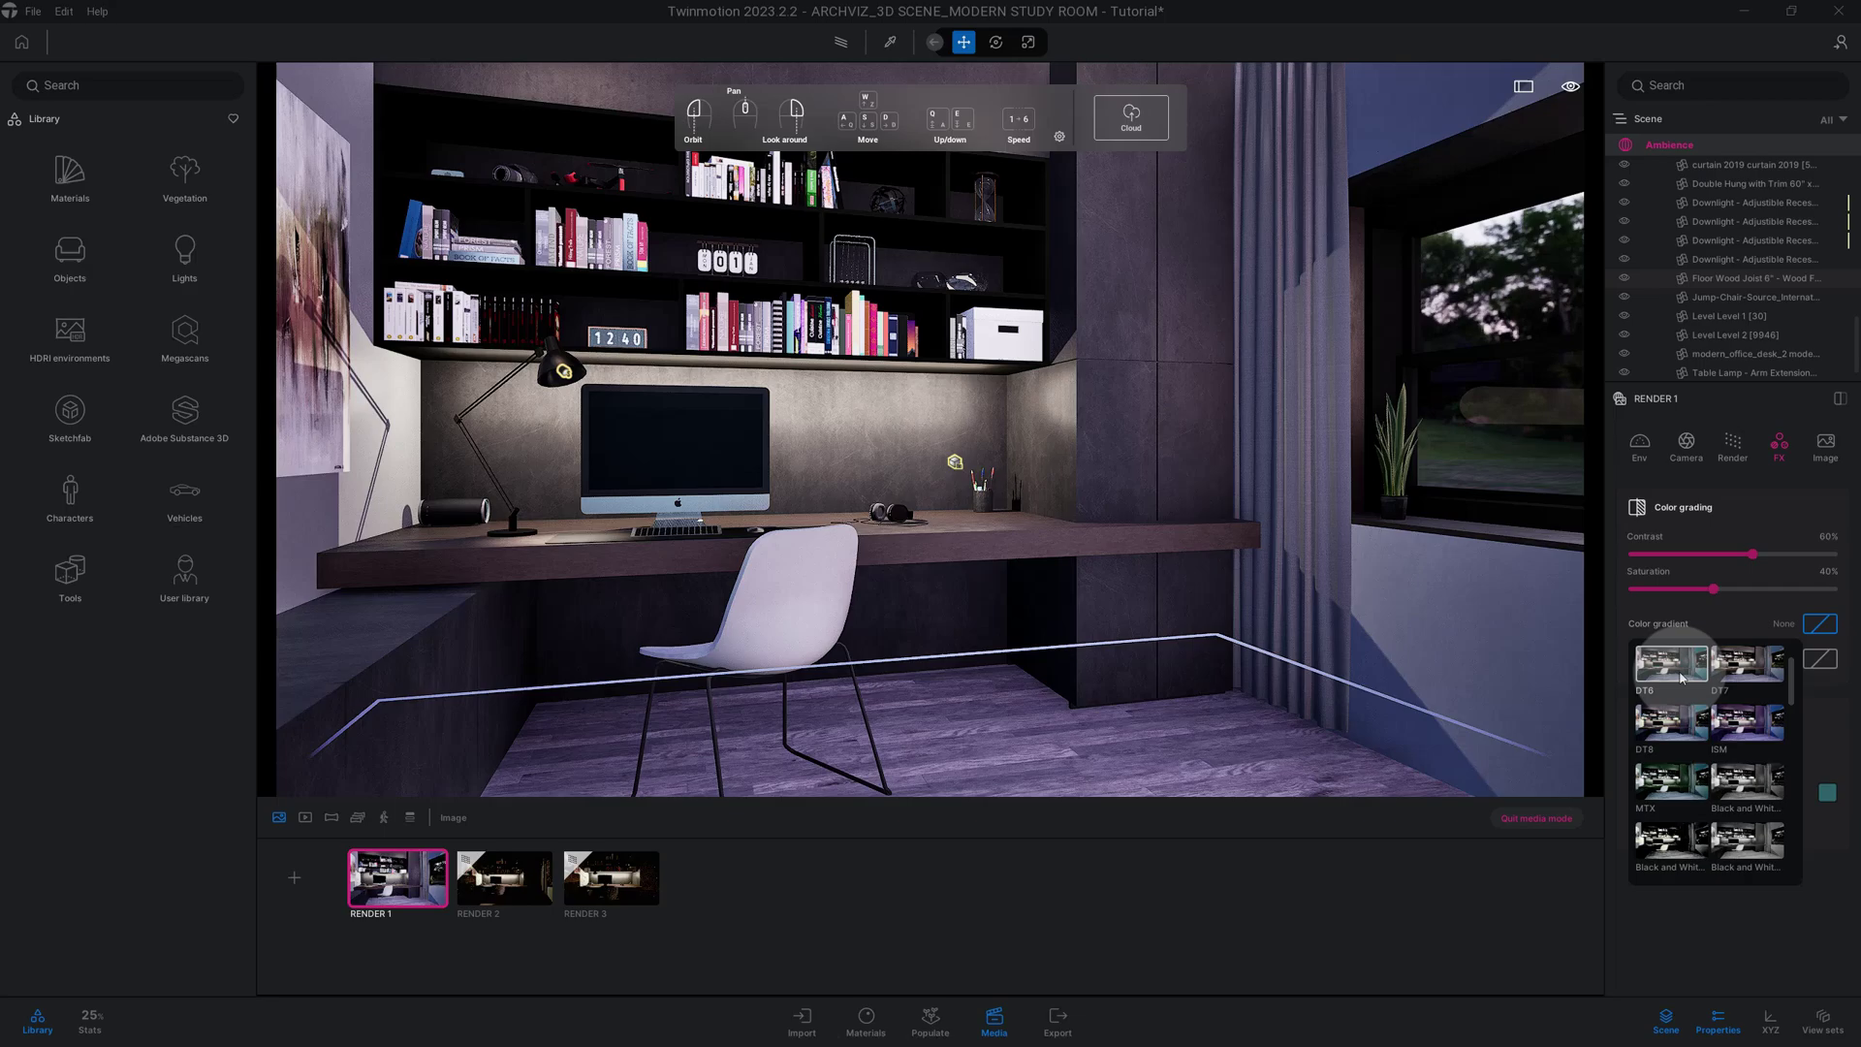
{"action": "scroll", "coordinate": [1679, 677], "scroll_direction": "up", "scroll_amount": 4}
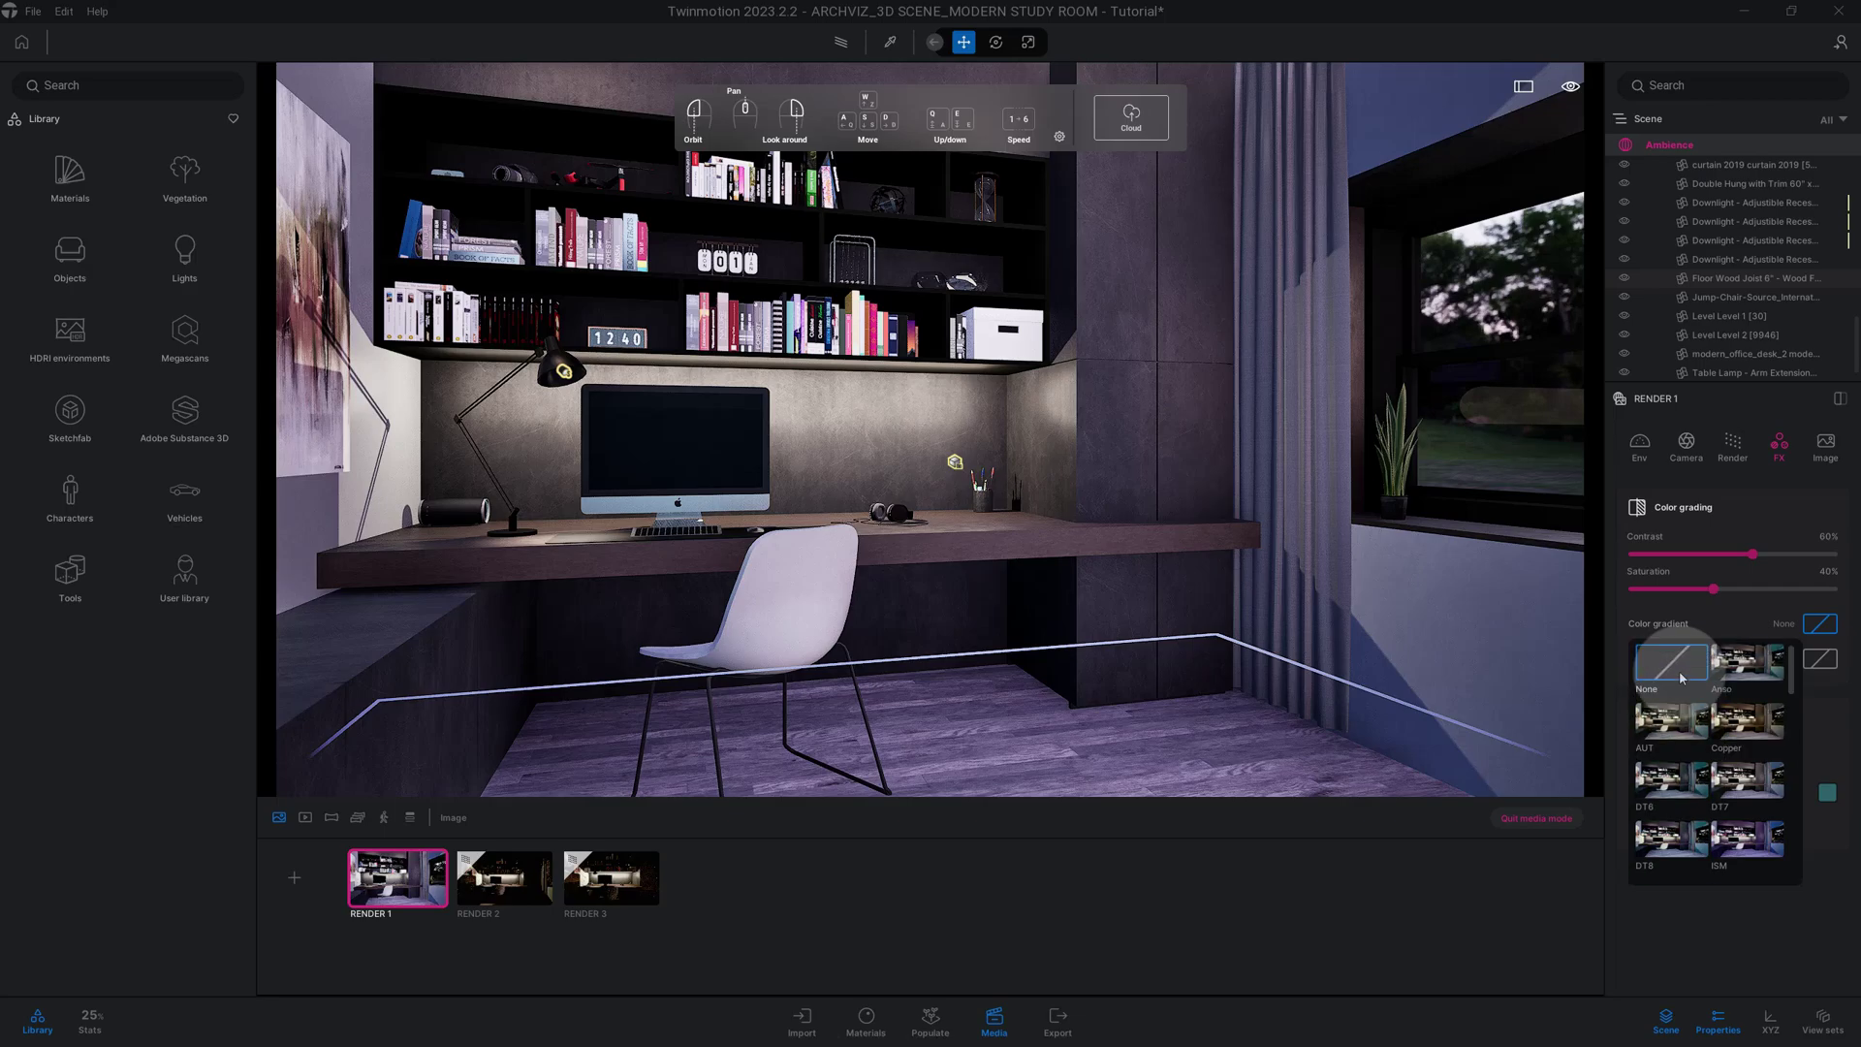
{"action": "scroll", "coordinate": [1680, 677], "scroll_direction": "down", "scroll_amount": 3}
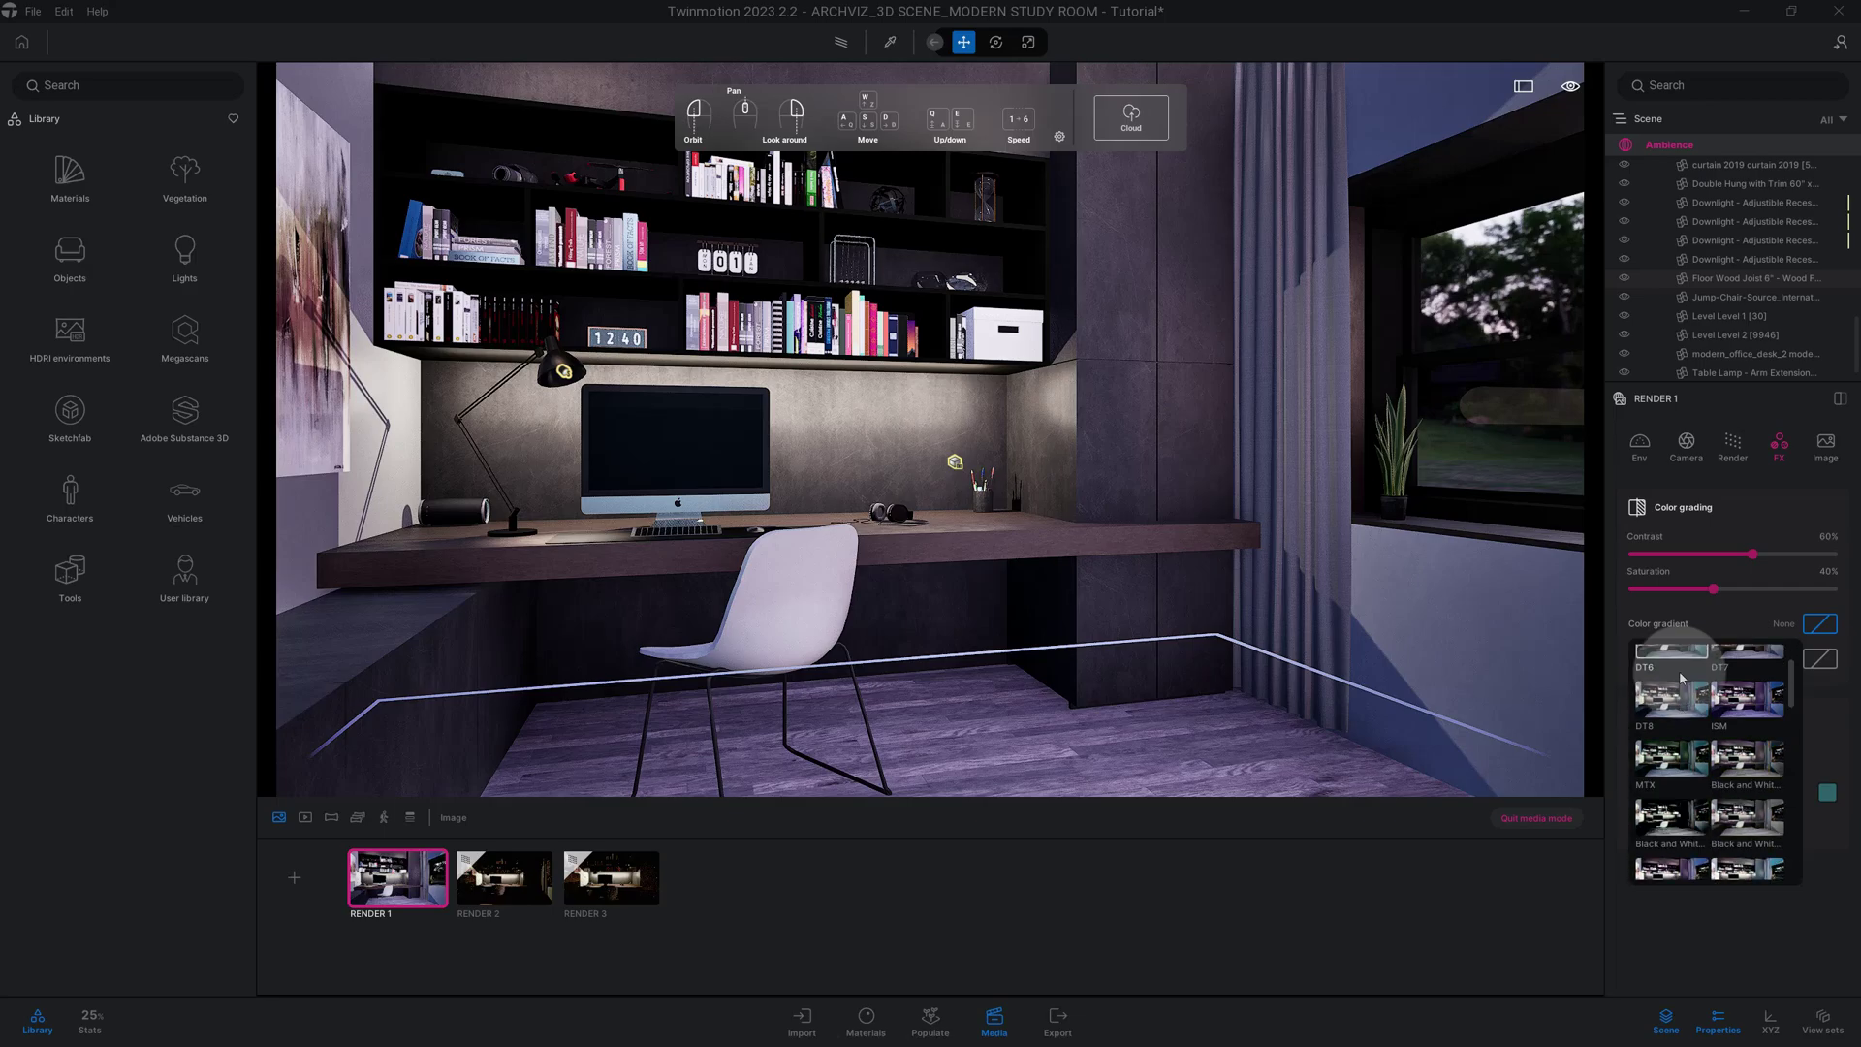
{"action": "scroll", "coordinate": [1681, 676], "scroll_direction": "down", "scroll_amount": 3}
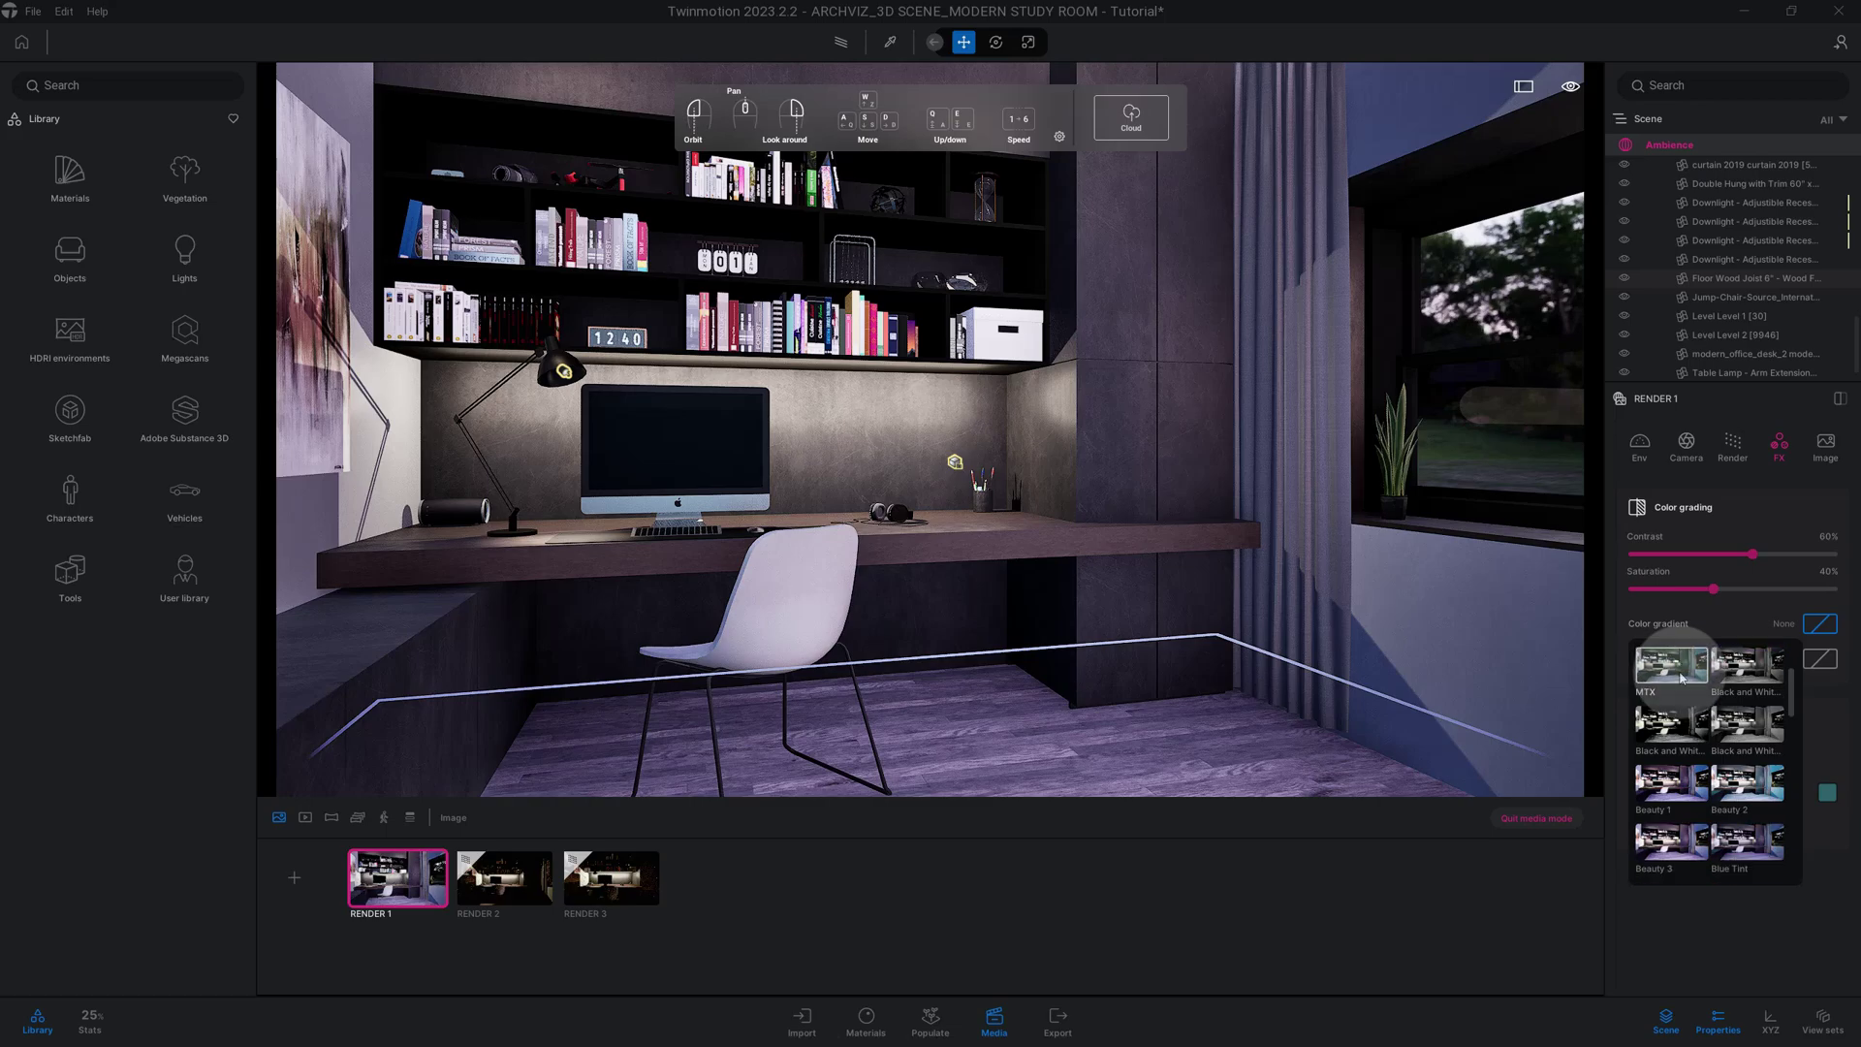
{"action": "scroll", "coordinate": [1682, 678], "scroll_direction": "up", "scroll_amount": 3}
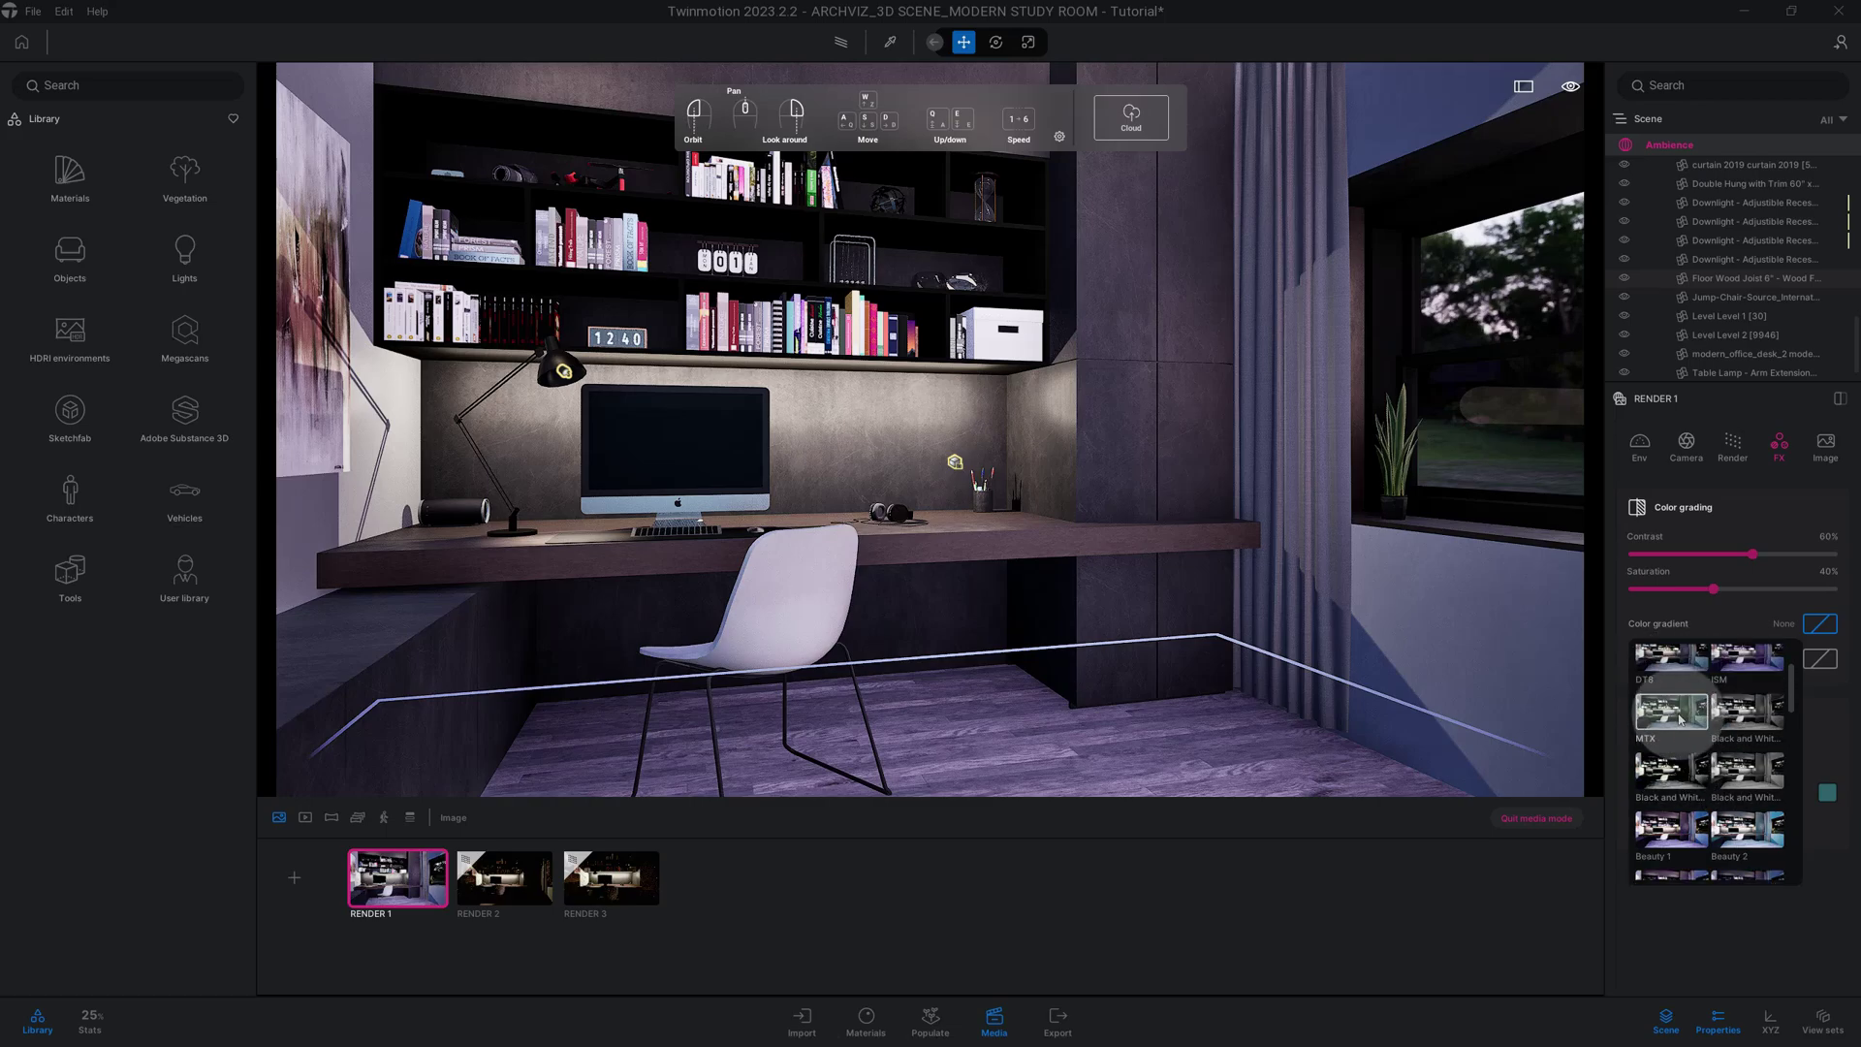
{"action": "scroll", "coordinate": [1680, 717], "scroll_direction": "up", "scroll_amount": 1}
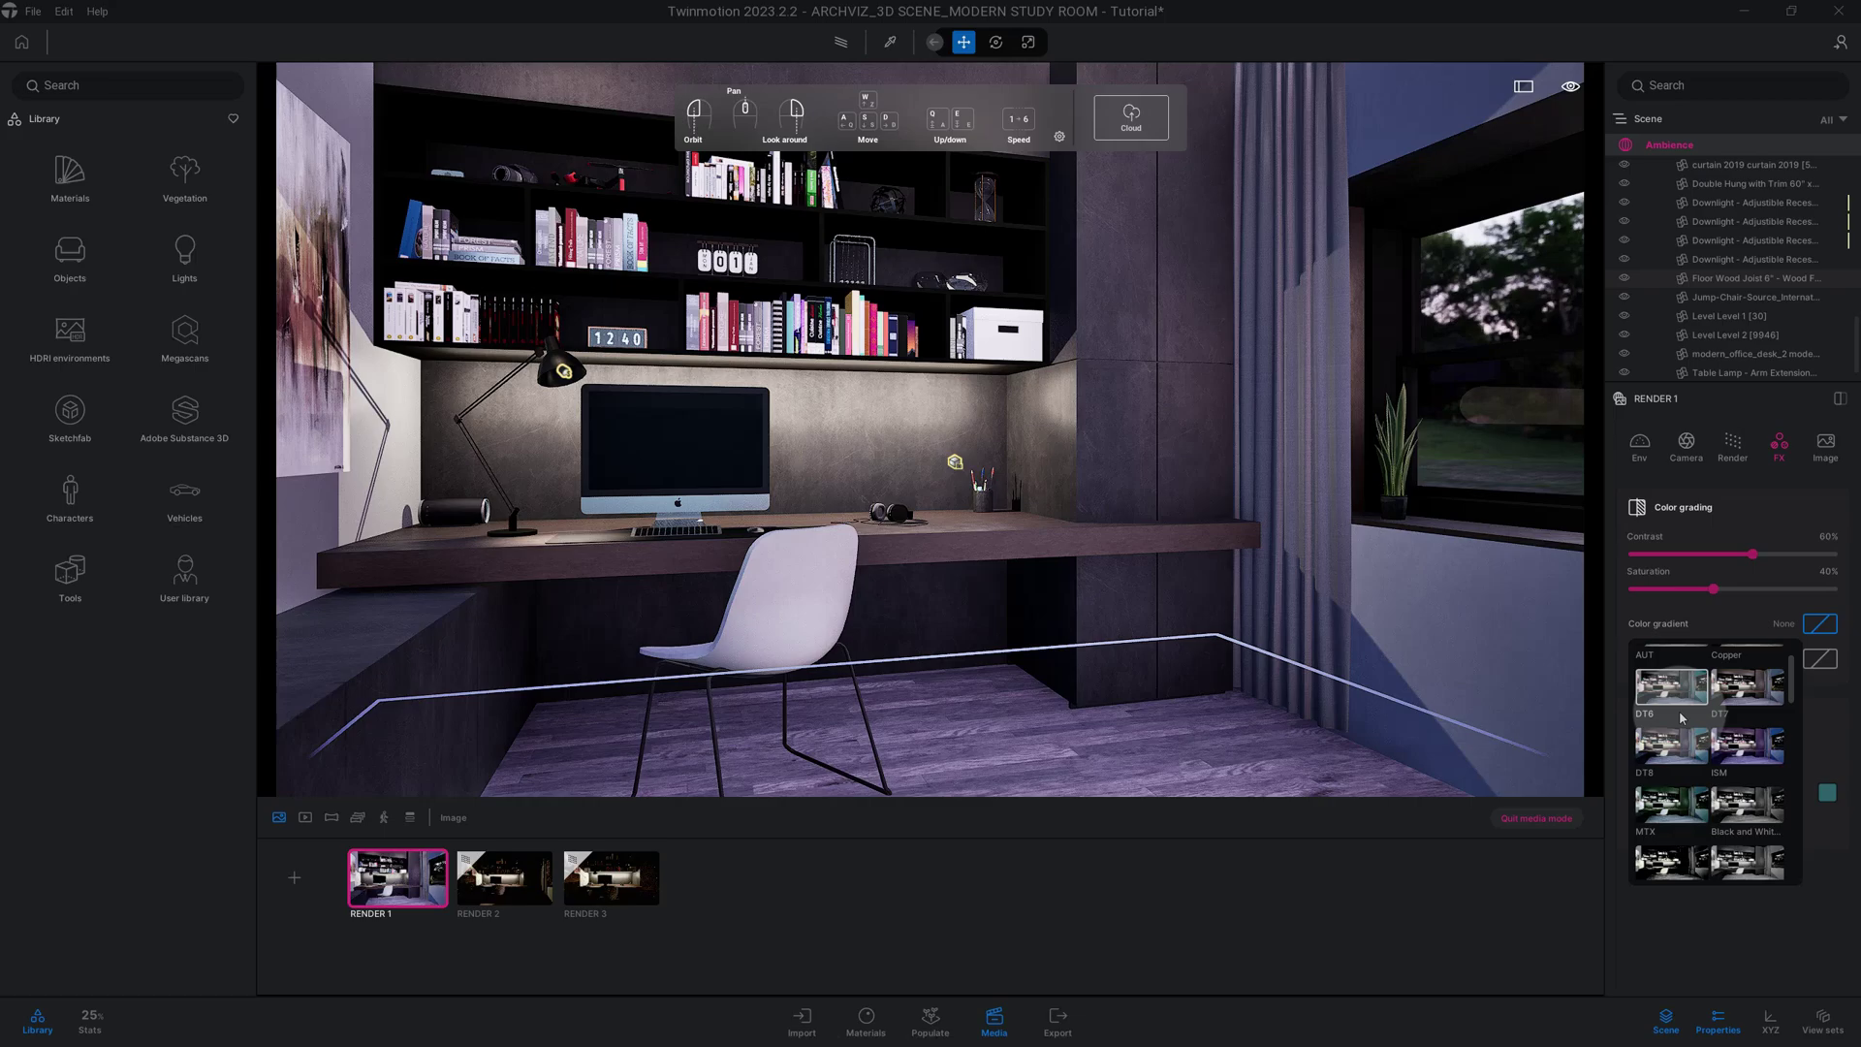
{"action": "left_click", "coordinate": [1745, 686]}
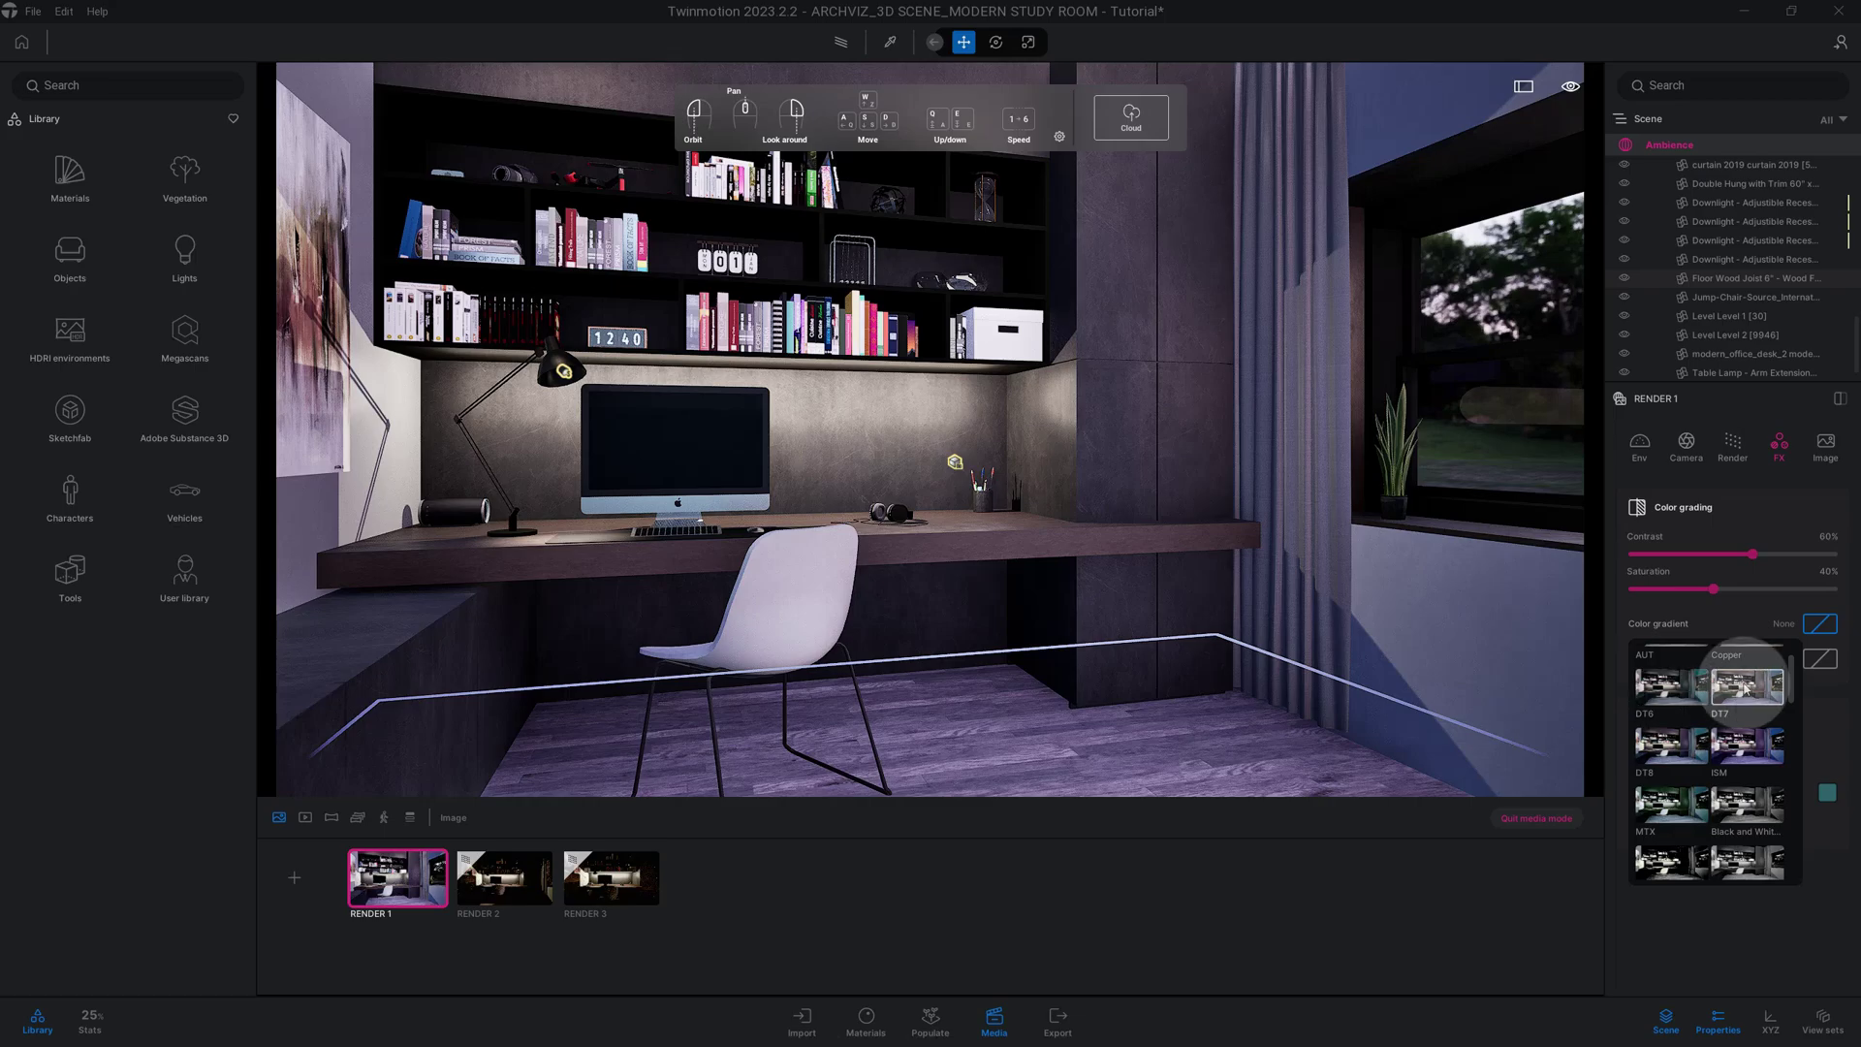
{"action": "left_click", "coordinate": [1745, 686]}
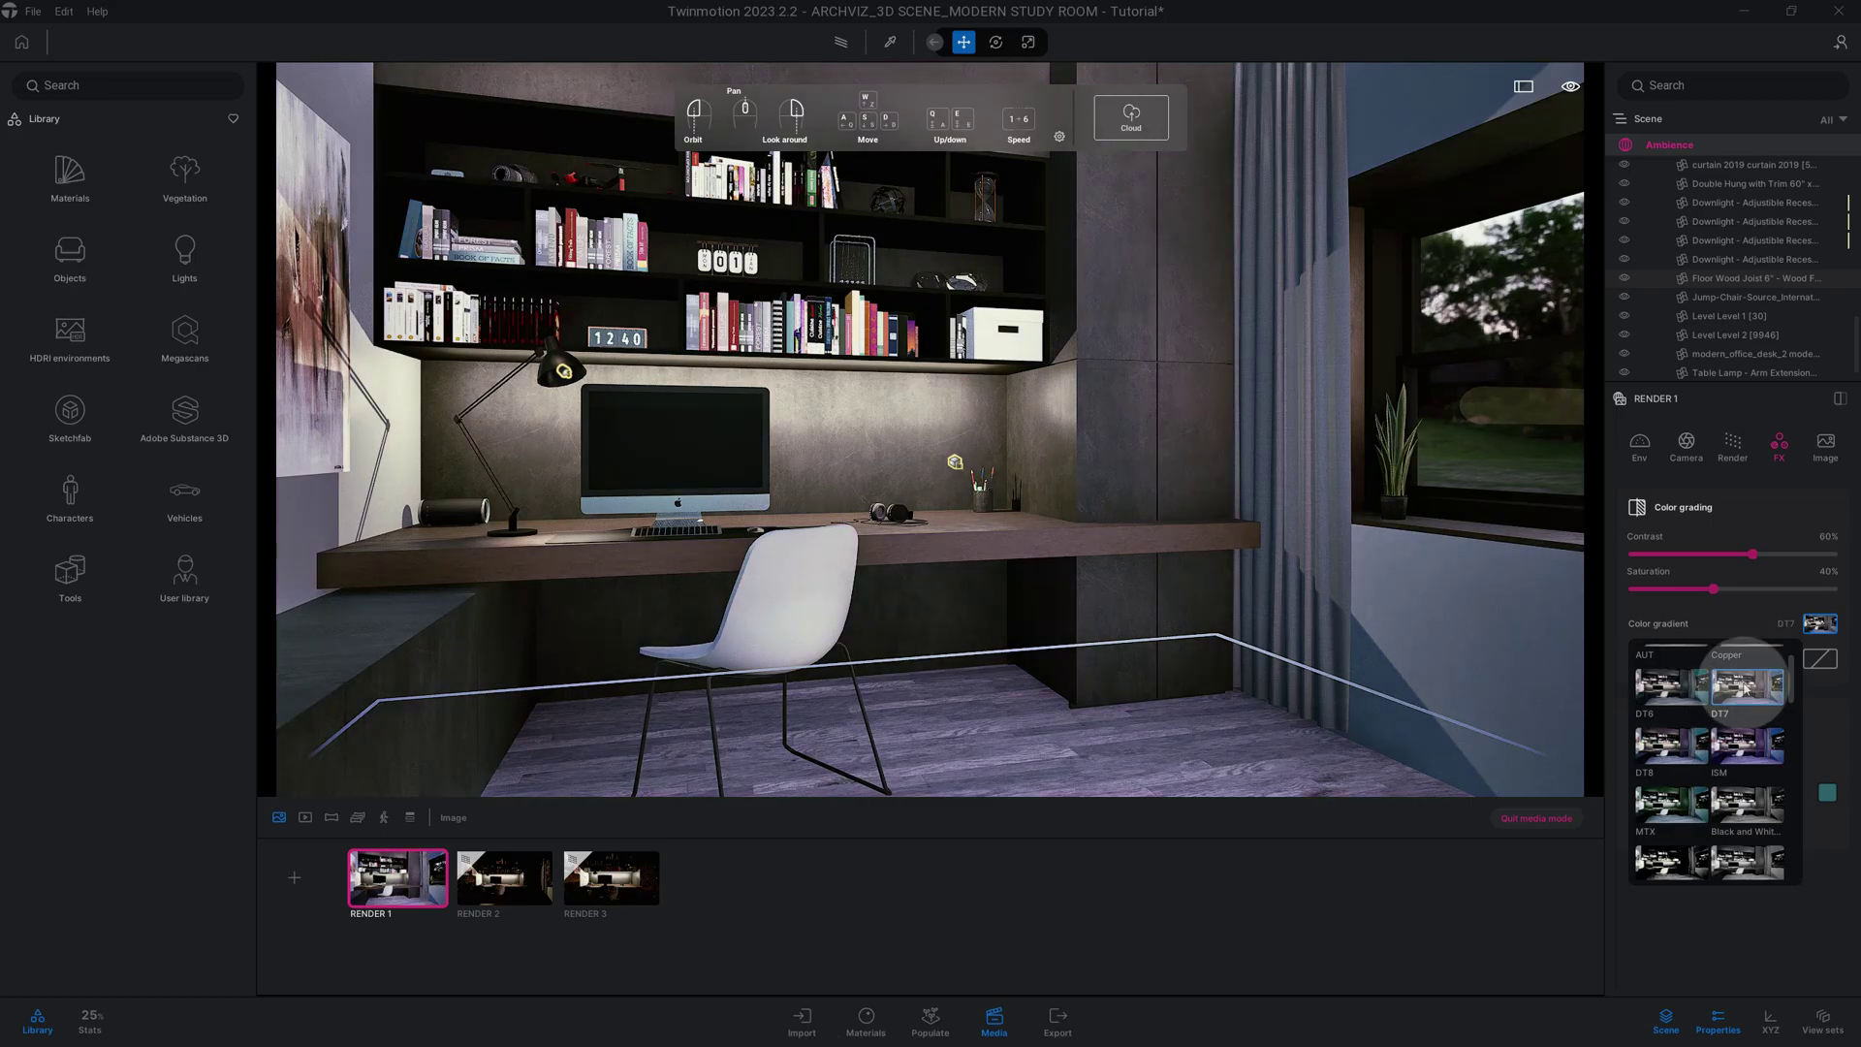
{"action": "scroll", "coordinate": [1742, 690], "scroll_direction": "up", "scroll_amount": 1}
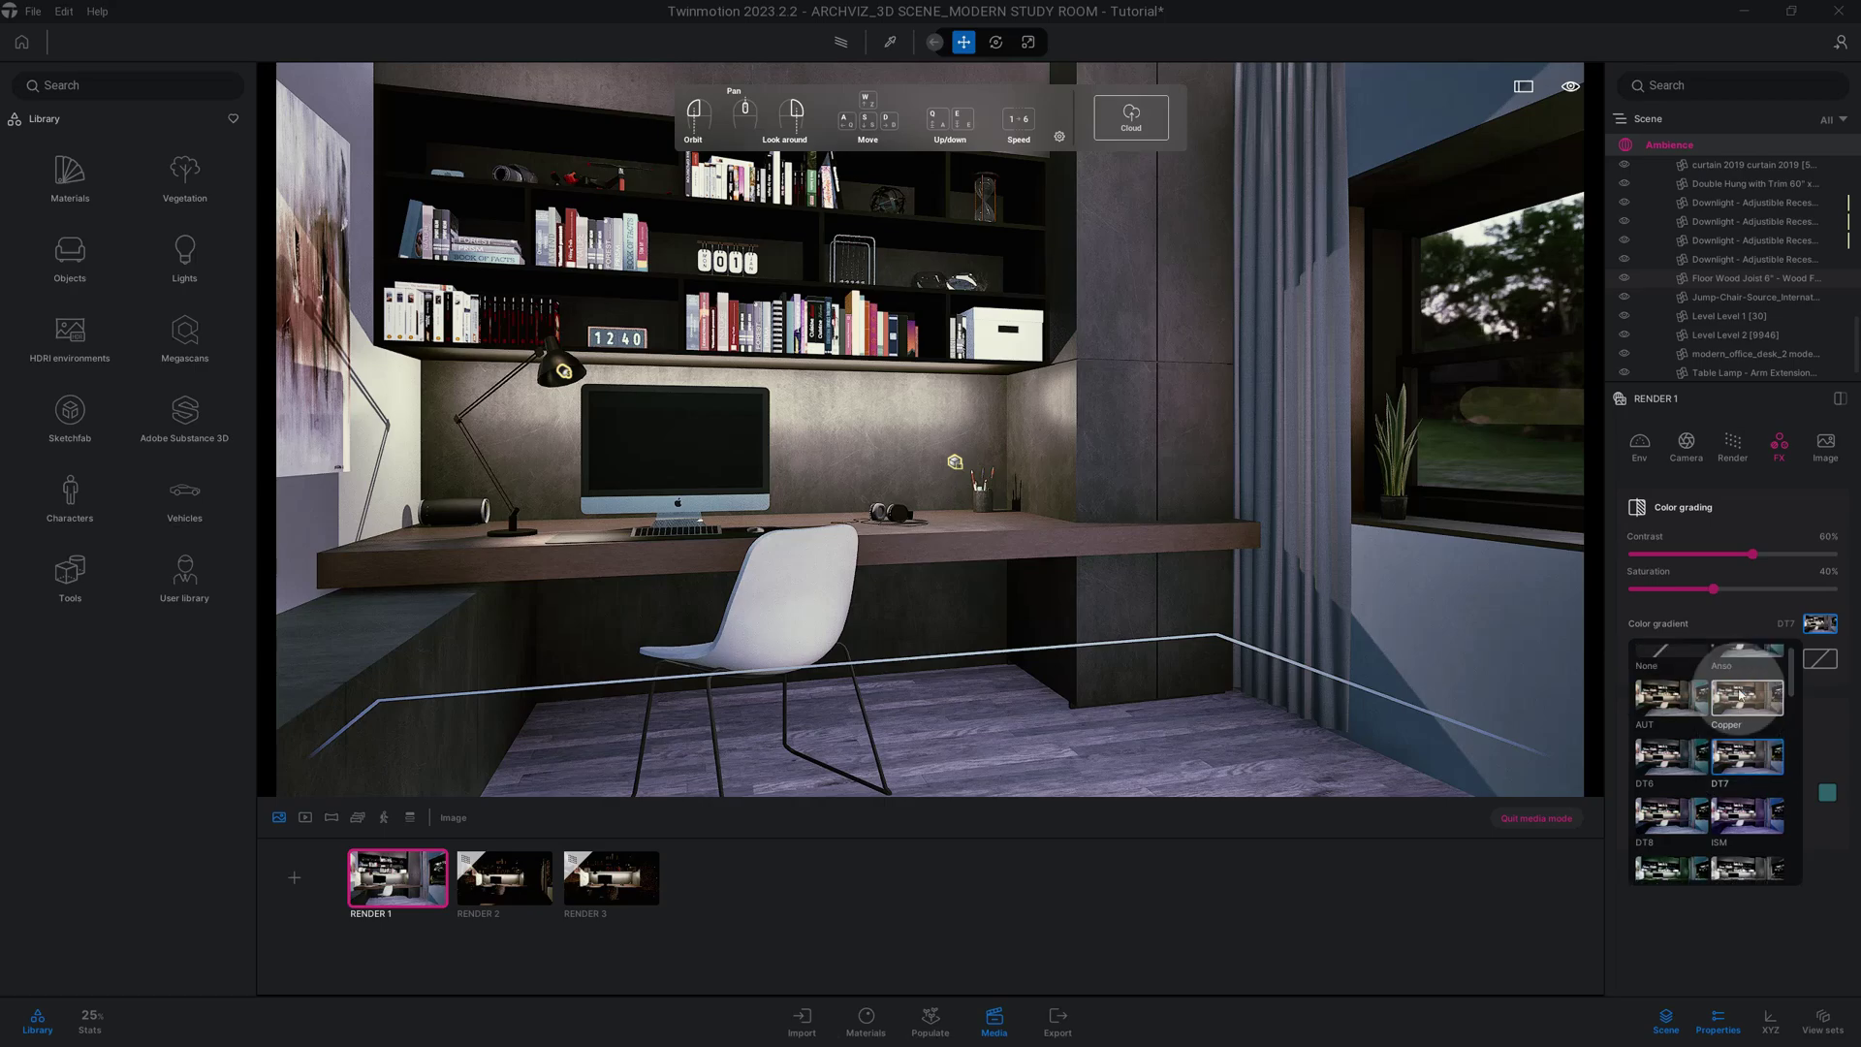
{"action": "scroll", "coordinate": [1742, 694], "scroll_direction": "down", "scroll_amount": 5}
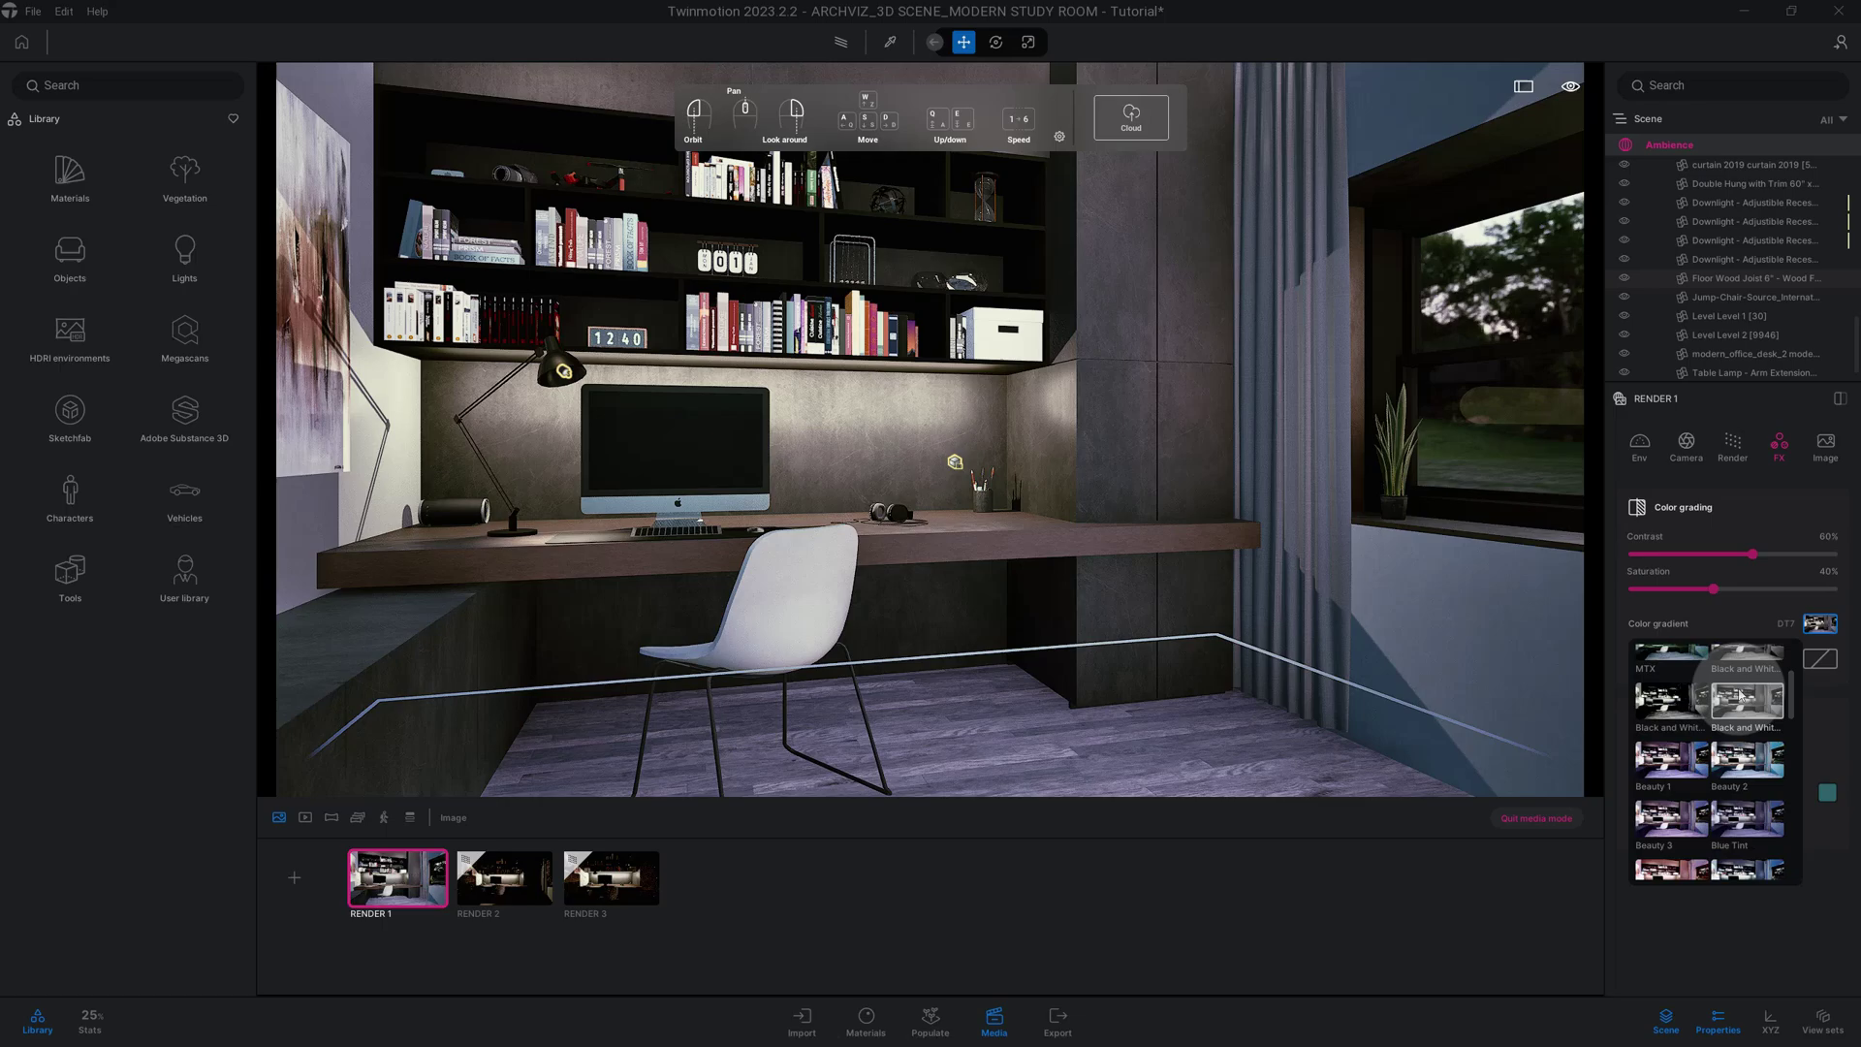
{"action": "scroll", "coordinate": [1740, 694], "scroll_direction": "down", "scroll_amount": 5}
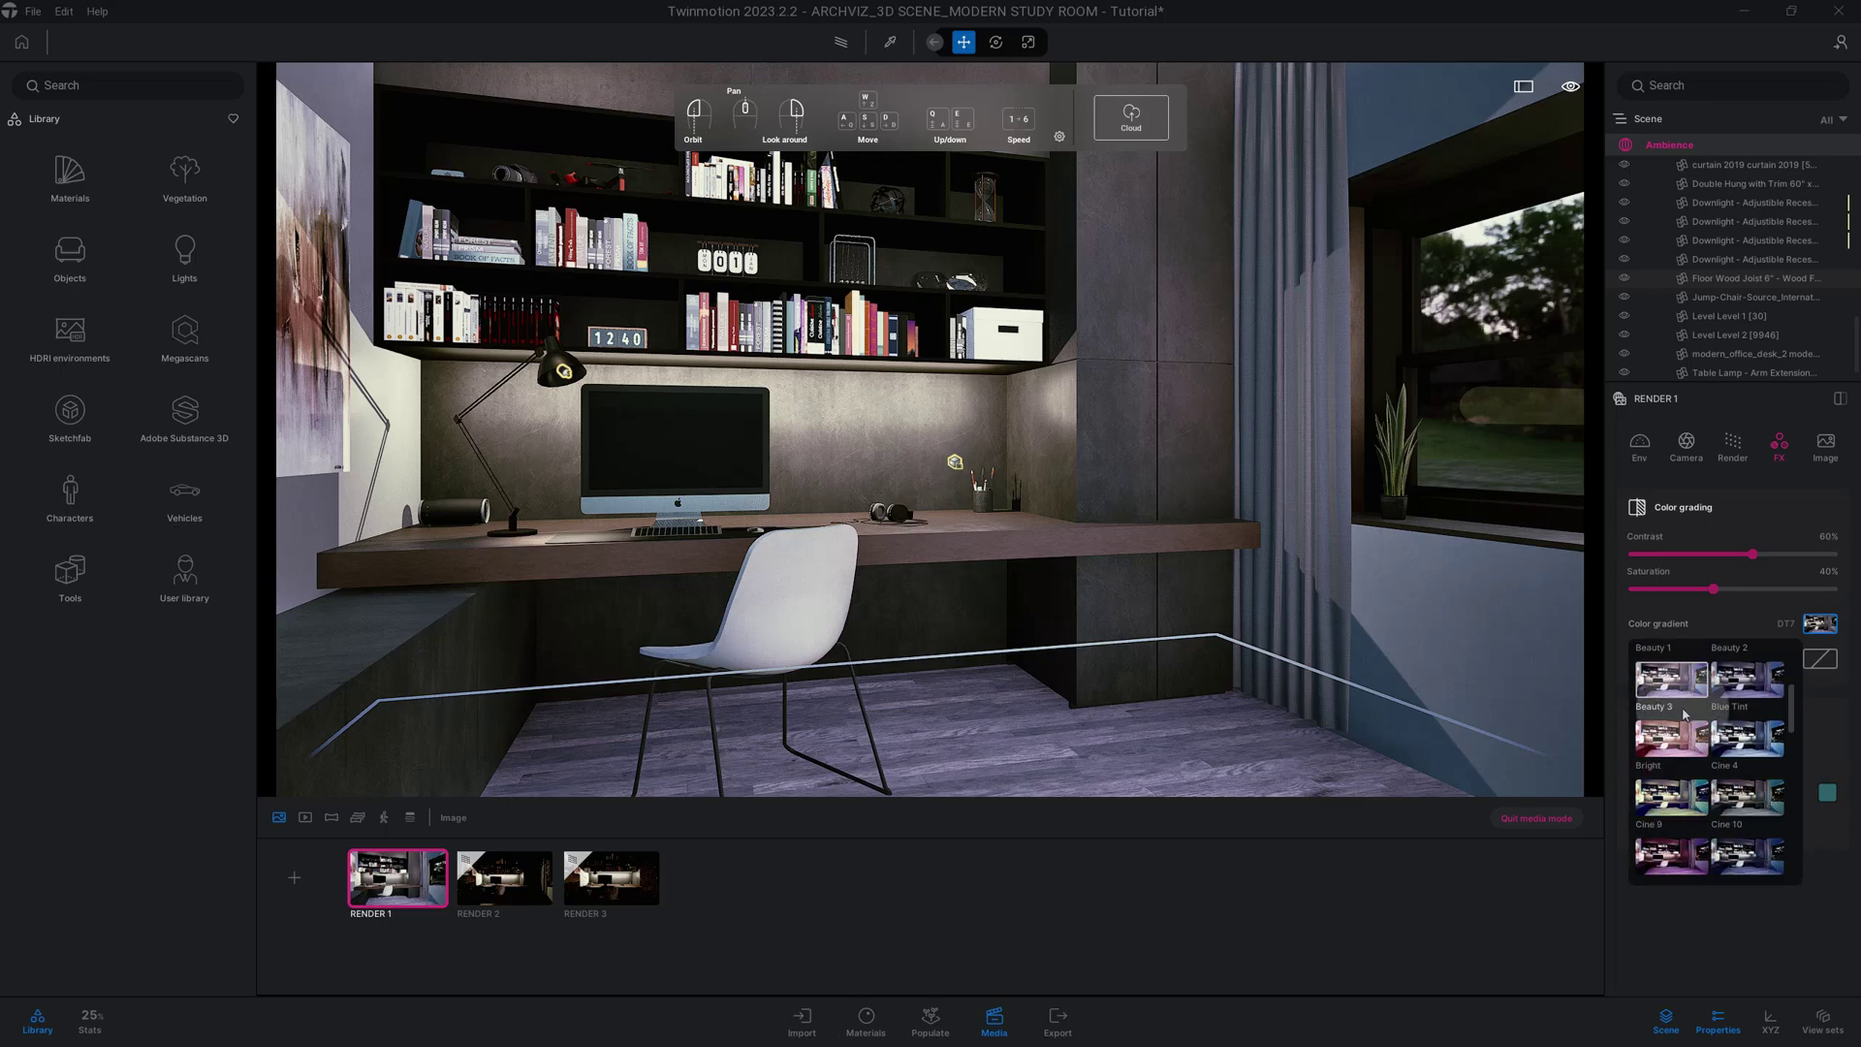
{"action": "scroll", "coordinate": [1683, 718], "scroll_direction": "down", "scroll_amount": 2}
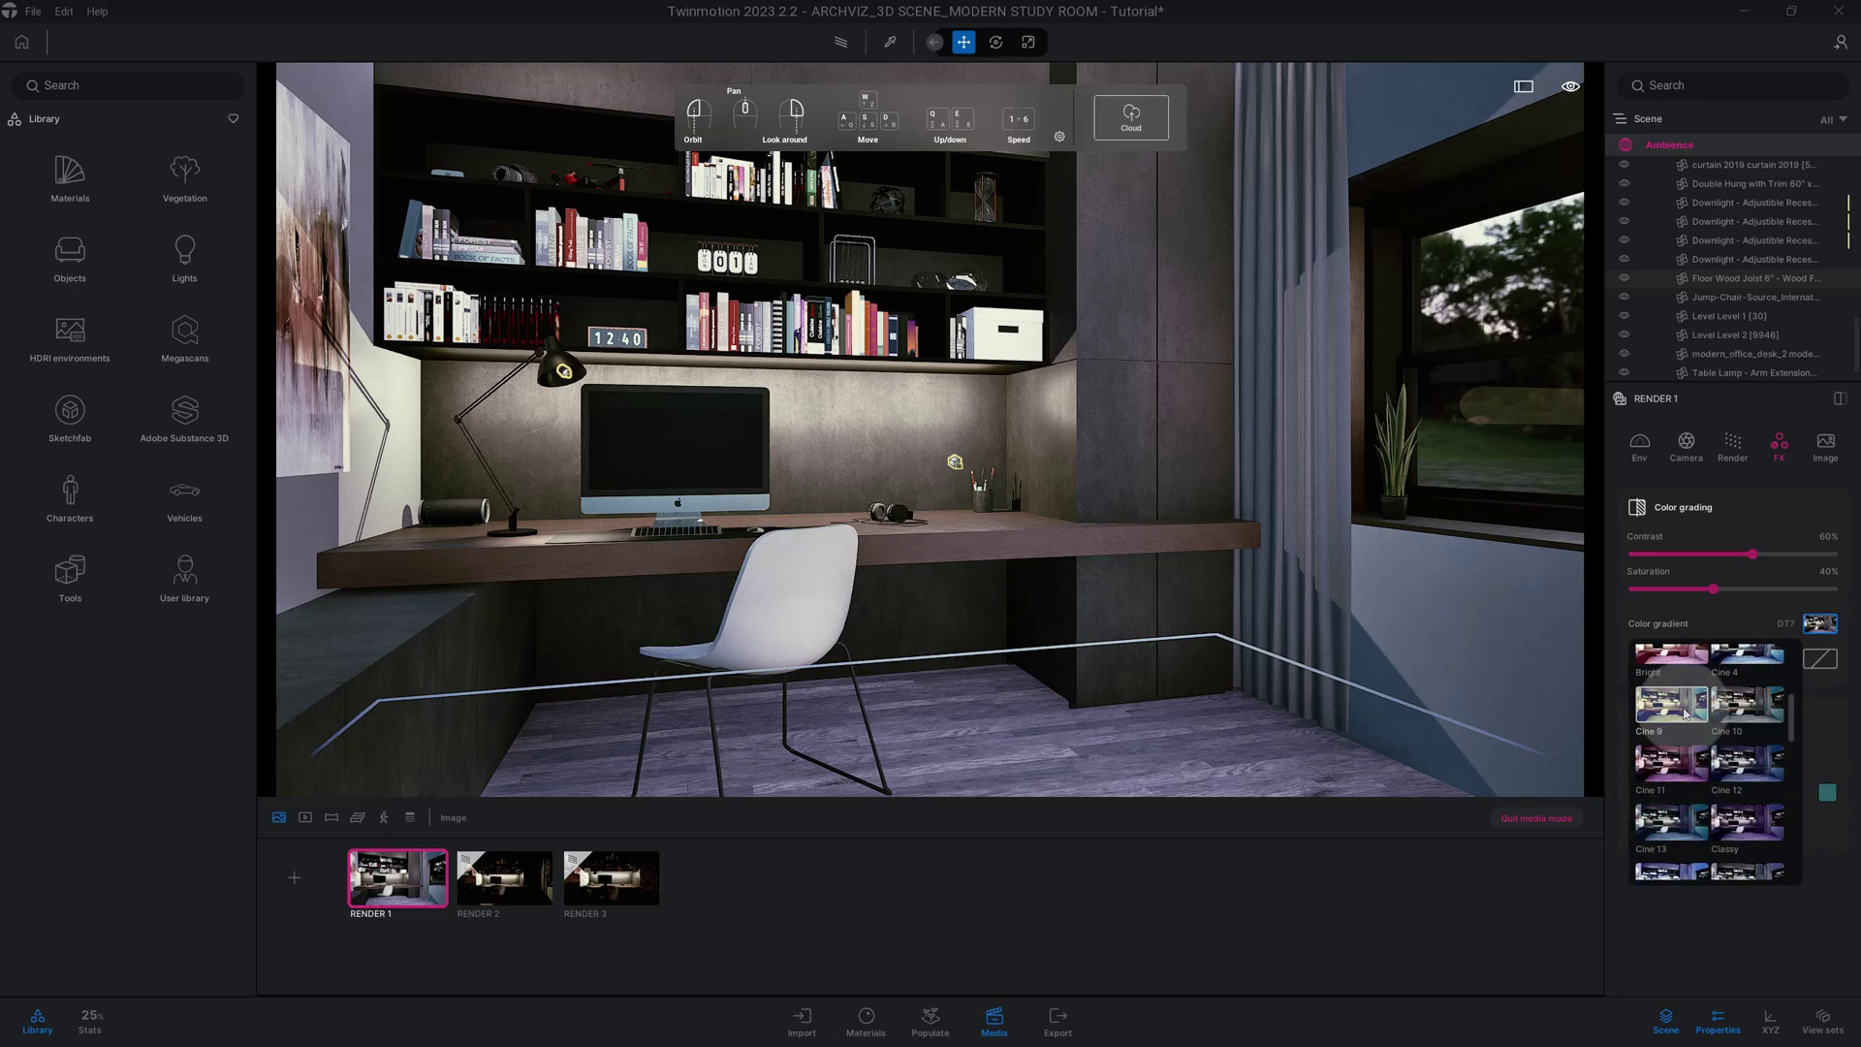
{"action": "left_click", "coordinate": [1838, 695]}
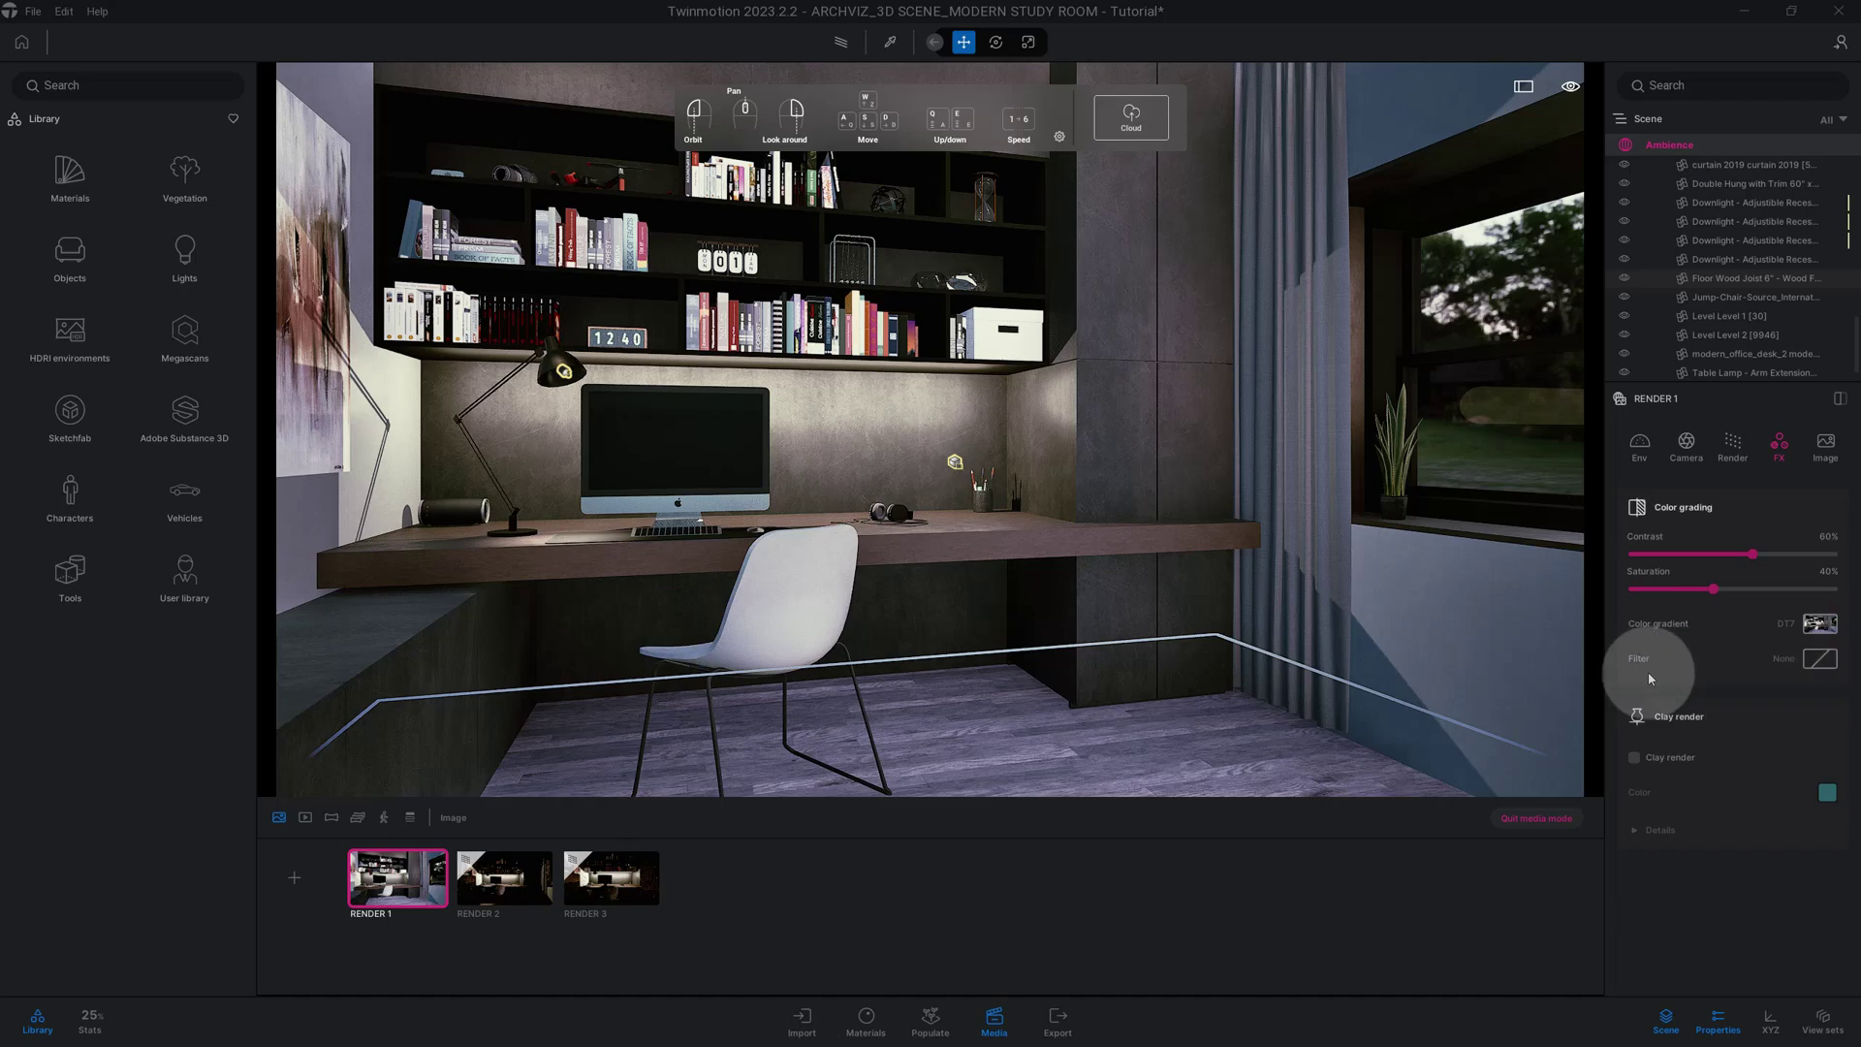
Step: Browse the image filter presets, leaving the filter set to None
{"action": "left_click", "coordinate": [1820, 659]}
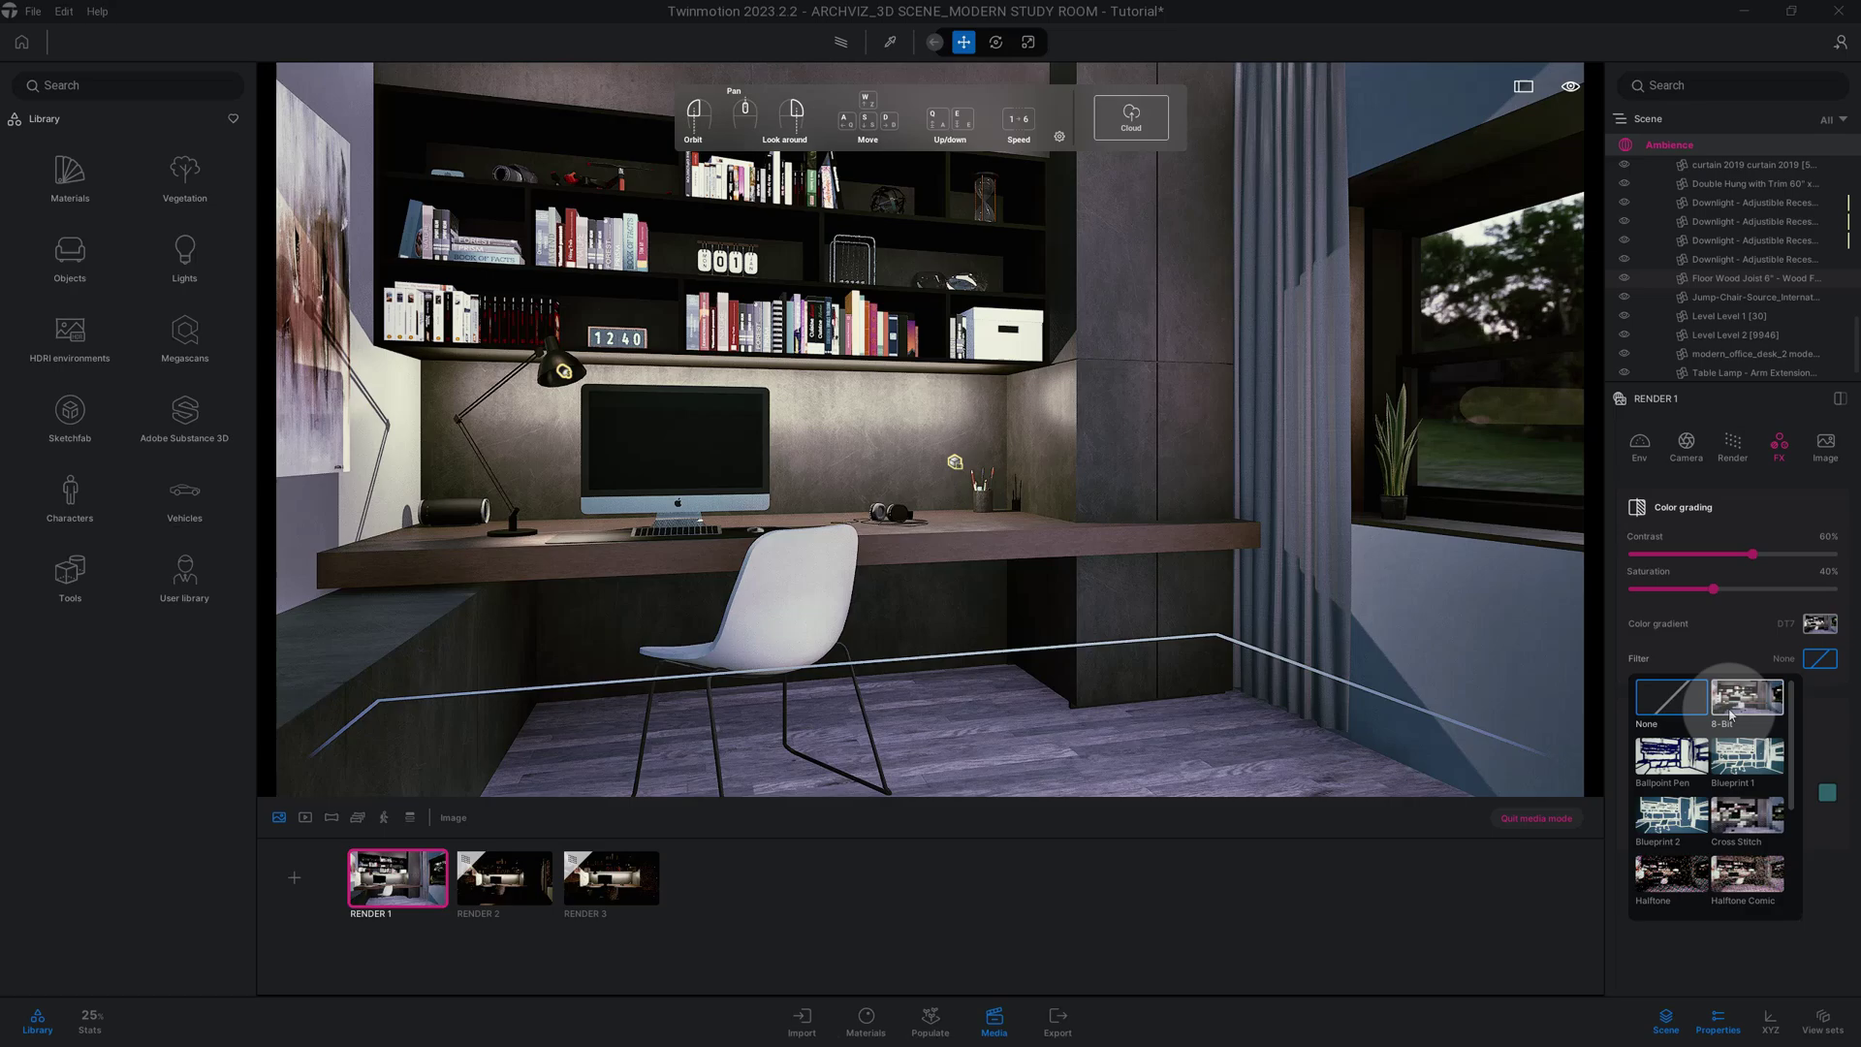
{"action": "scroll", "coordinate": [1721, 712], "scroll_direction": "down", "scroll_amount": 2}
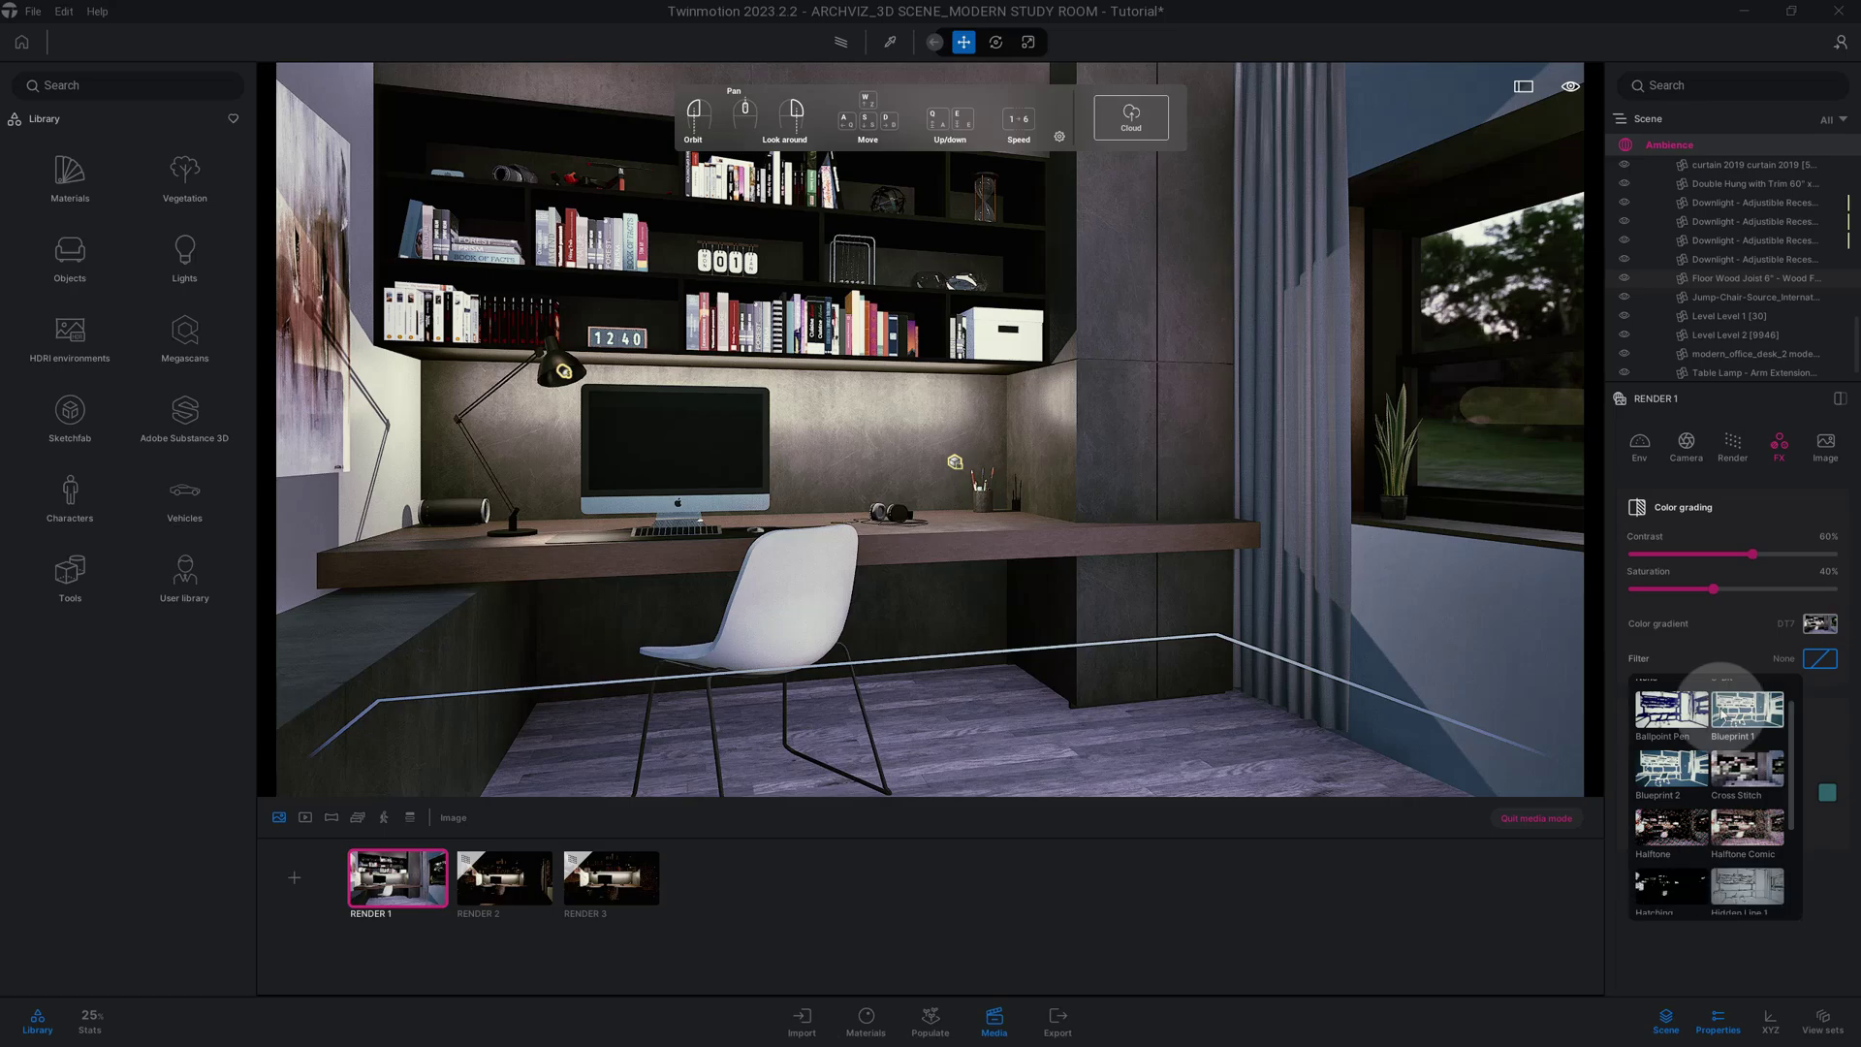
{"action": "scroll", "coordinate": [1722, 711], "scroll_direction": "down", "scroll_amount": 1}
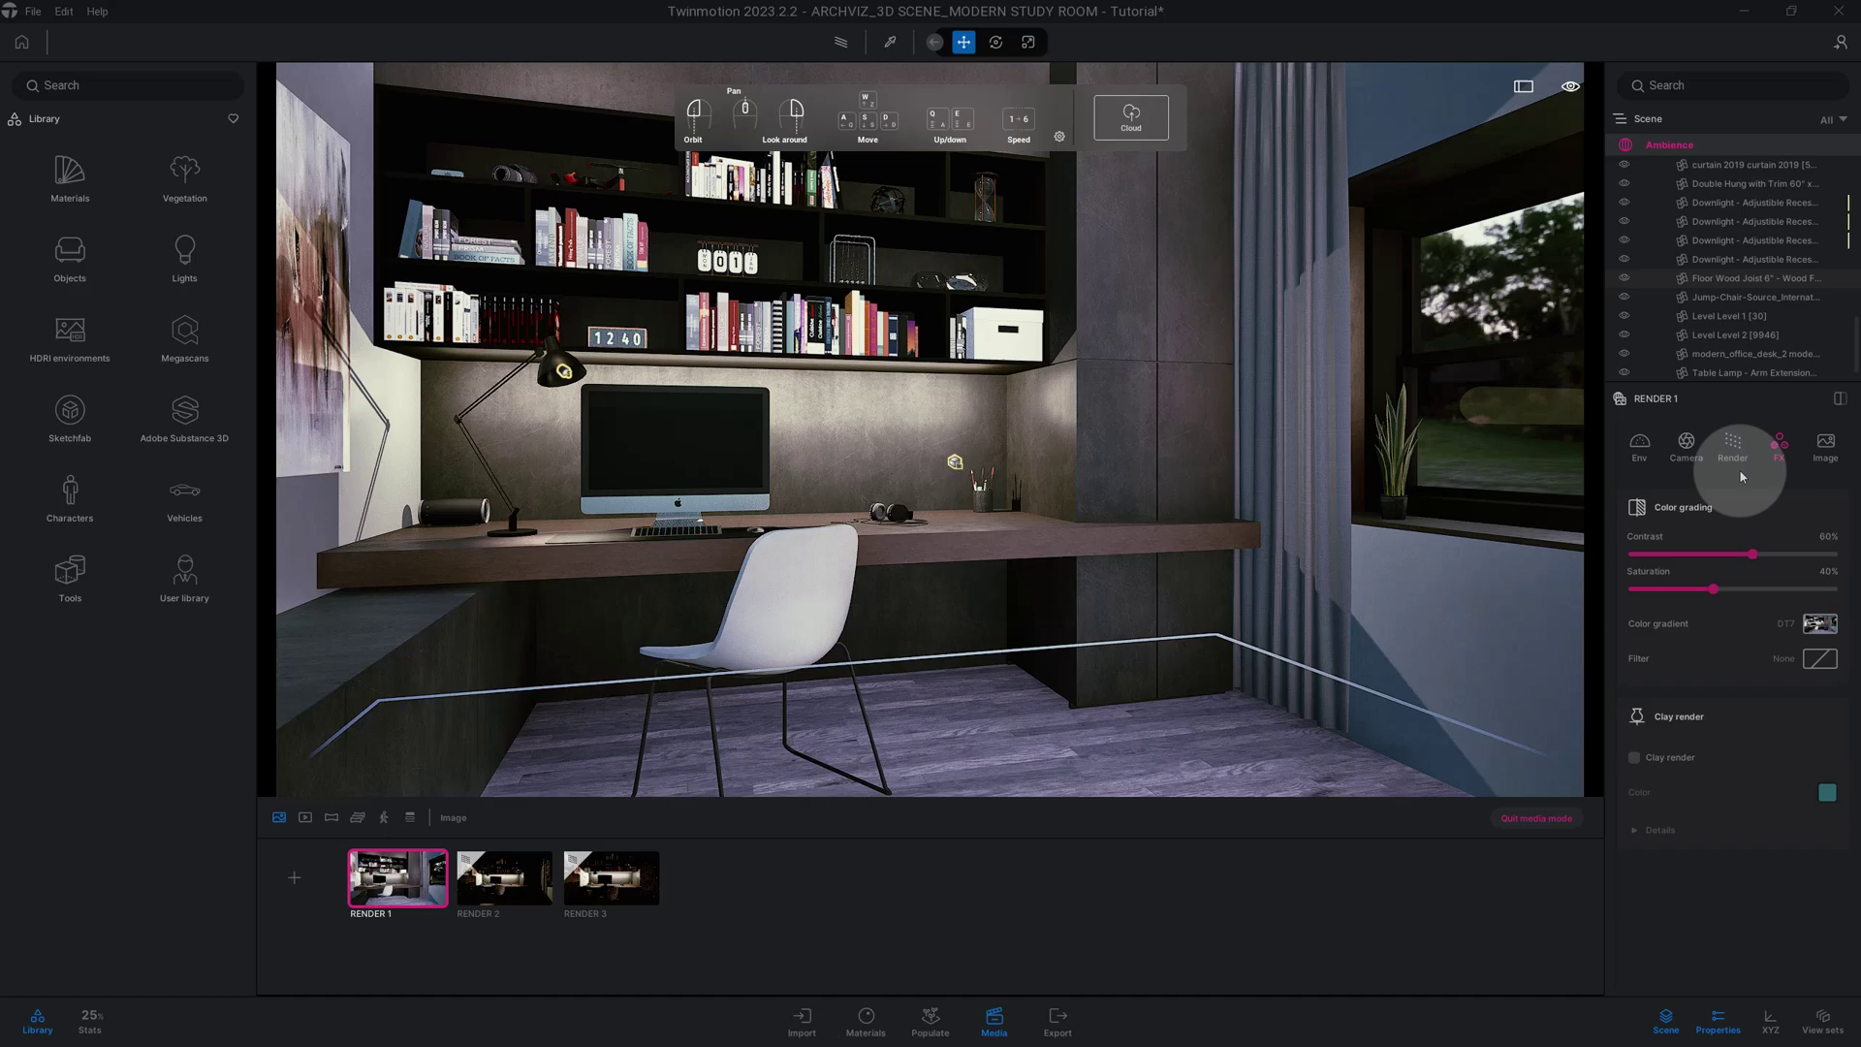
Step: Return to the Env tab and review local exposure, weather, location and HDRI settings
{"action": "left_click", "coordinate": [1643, 448]}
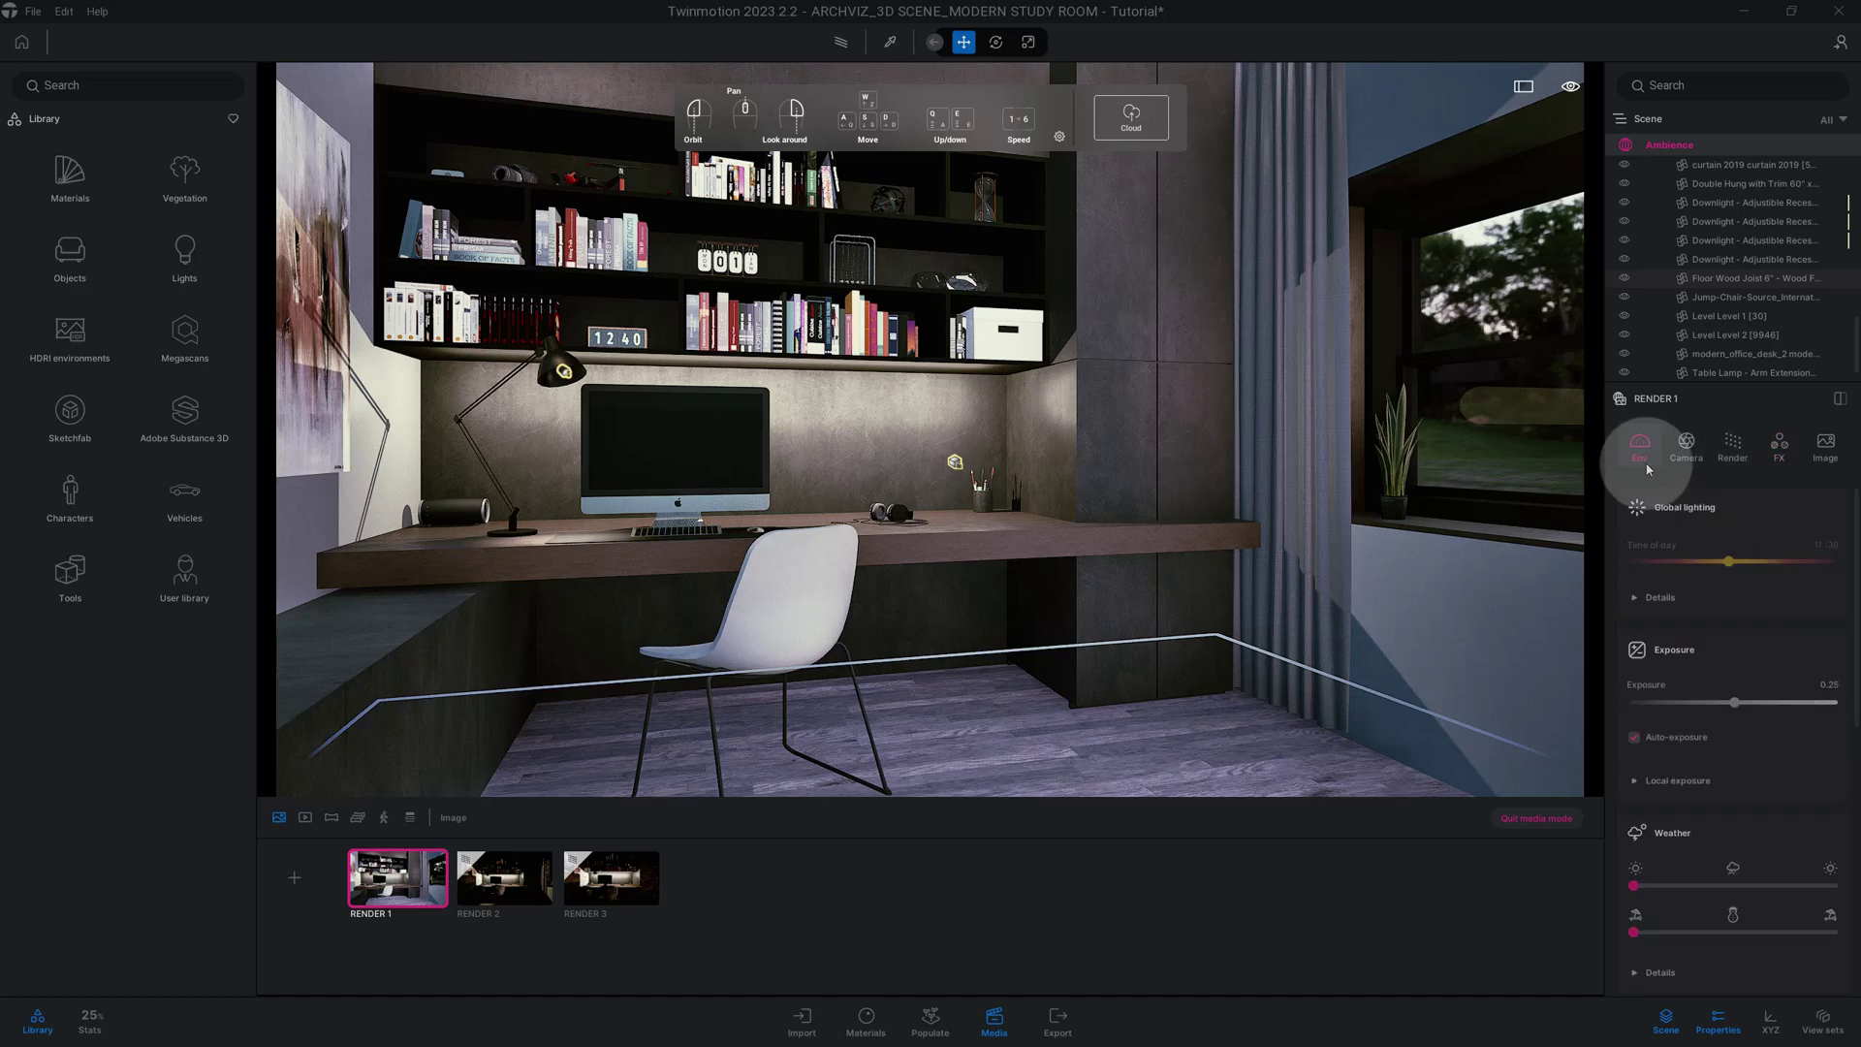
{"action": "scroll", "coordinate": [1736, 633], "scroll_direction": "down", "scroll_amount": 3}
{"action": "left_click", "coordinate": [1735, 634]}
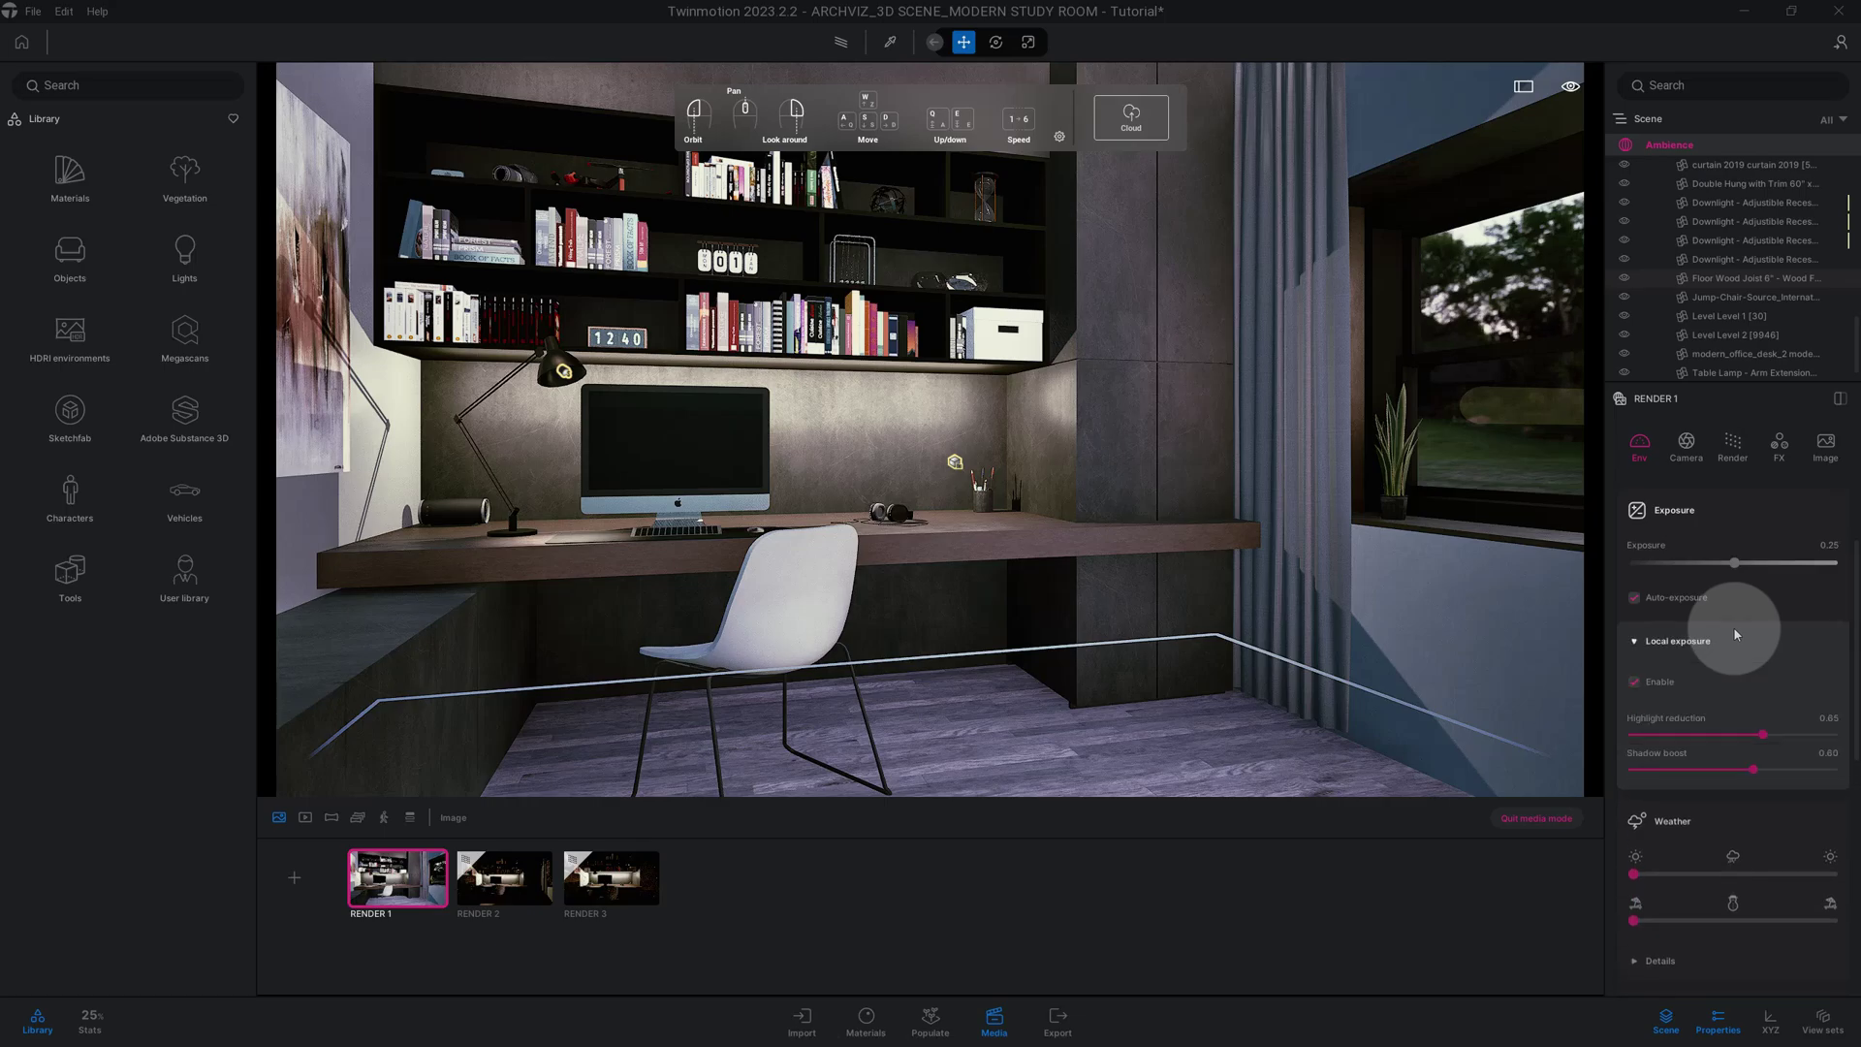
{"action": "left_click", "coordinate": [1734, 634]}
{"action": "scroll", "coordinate": [1734, 634], "scroll_direction": "down", "scroll_amount": 3}
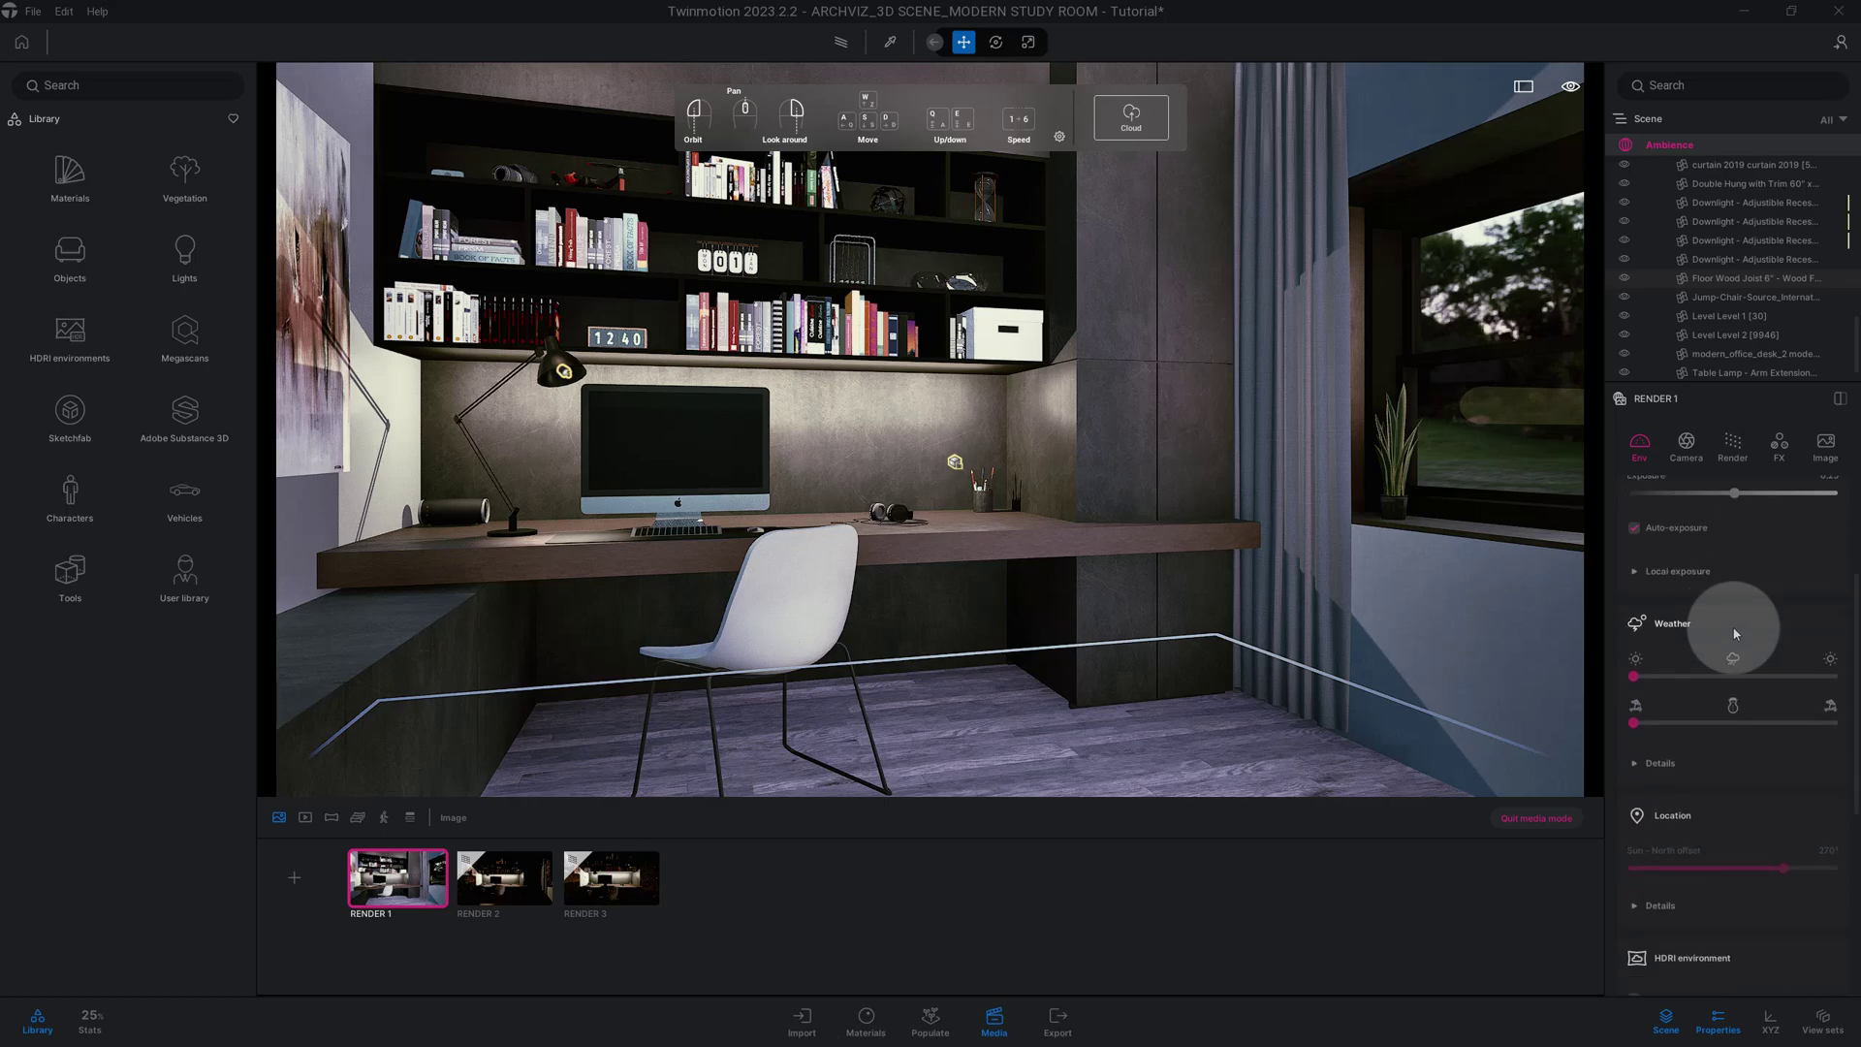
{"action": "scroll", "coordinate": [1734, 633], "scroll_direction": "down", "scroll_amount": 5}
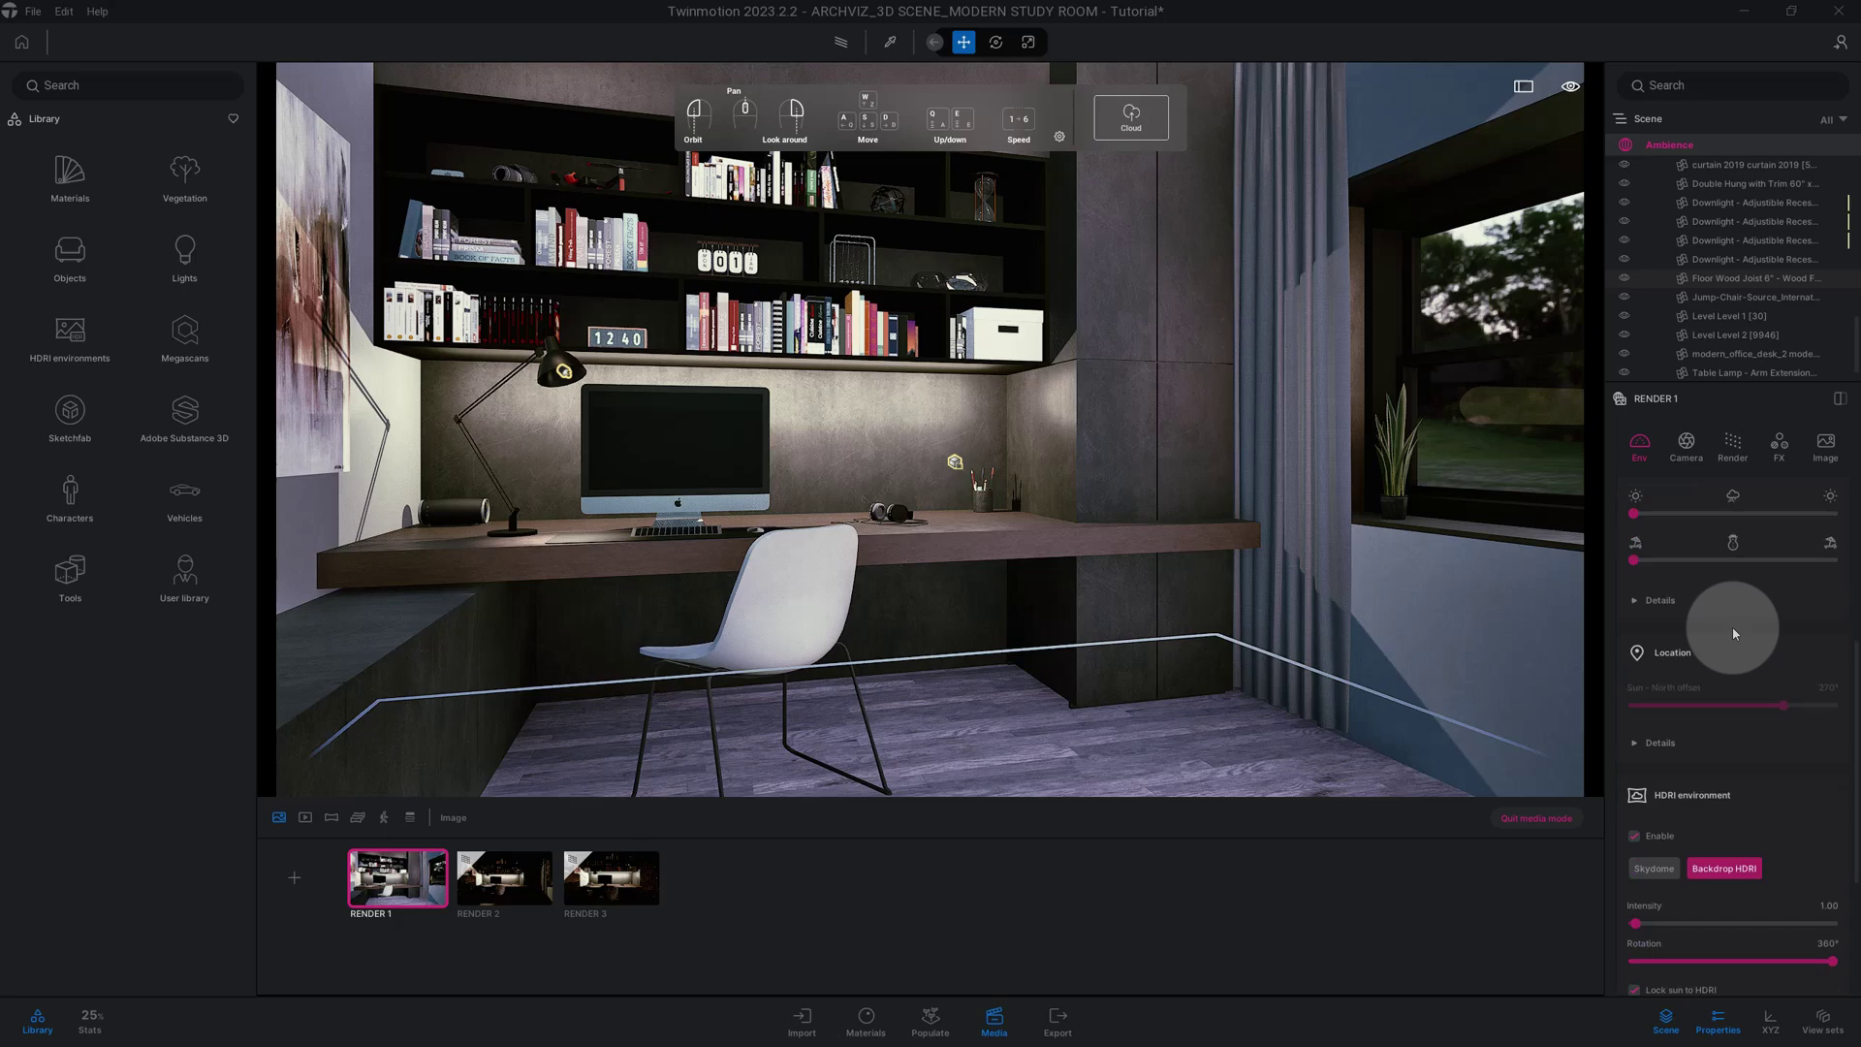
{"action": "scroll", "coordinate": [1733, 633], "scroll_direction": "down", "scroll_amount": 2}
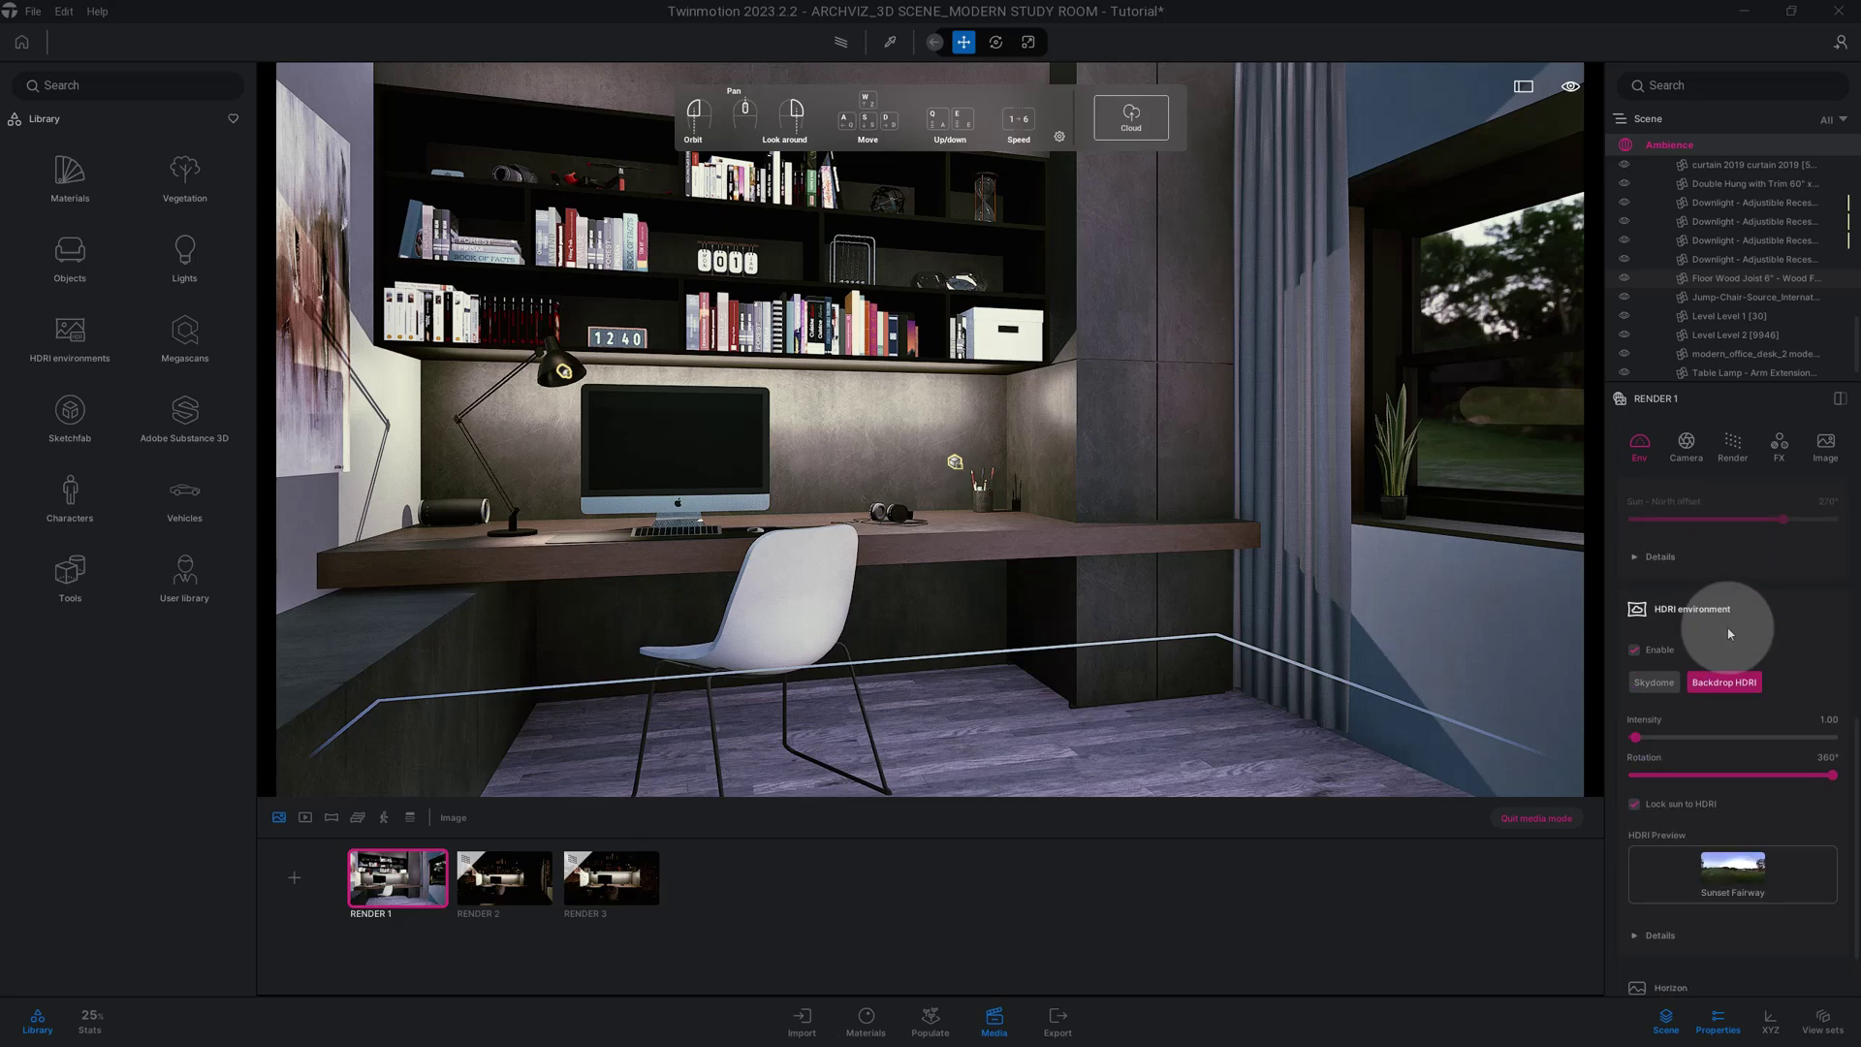
{"action": "scroll", "coordinate": [1729, 633], "scroll_direction": "up", "scroll_amount": 8}
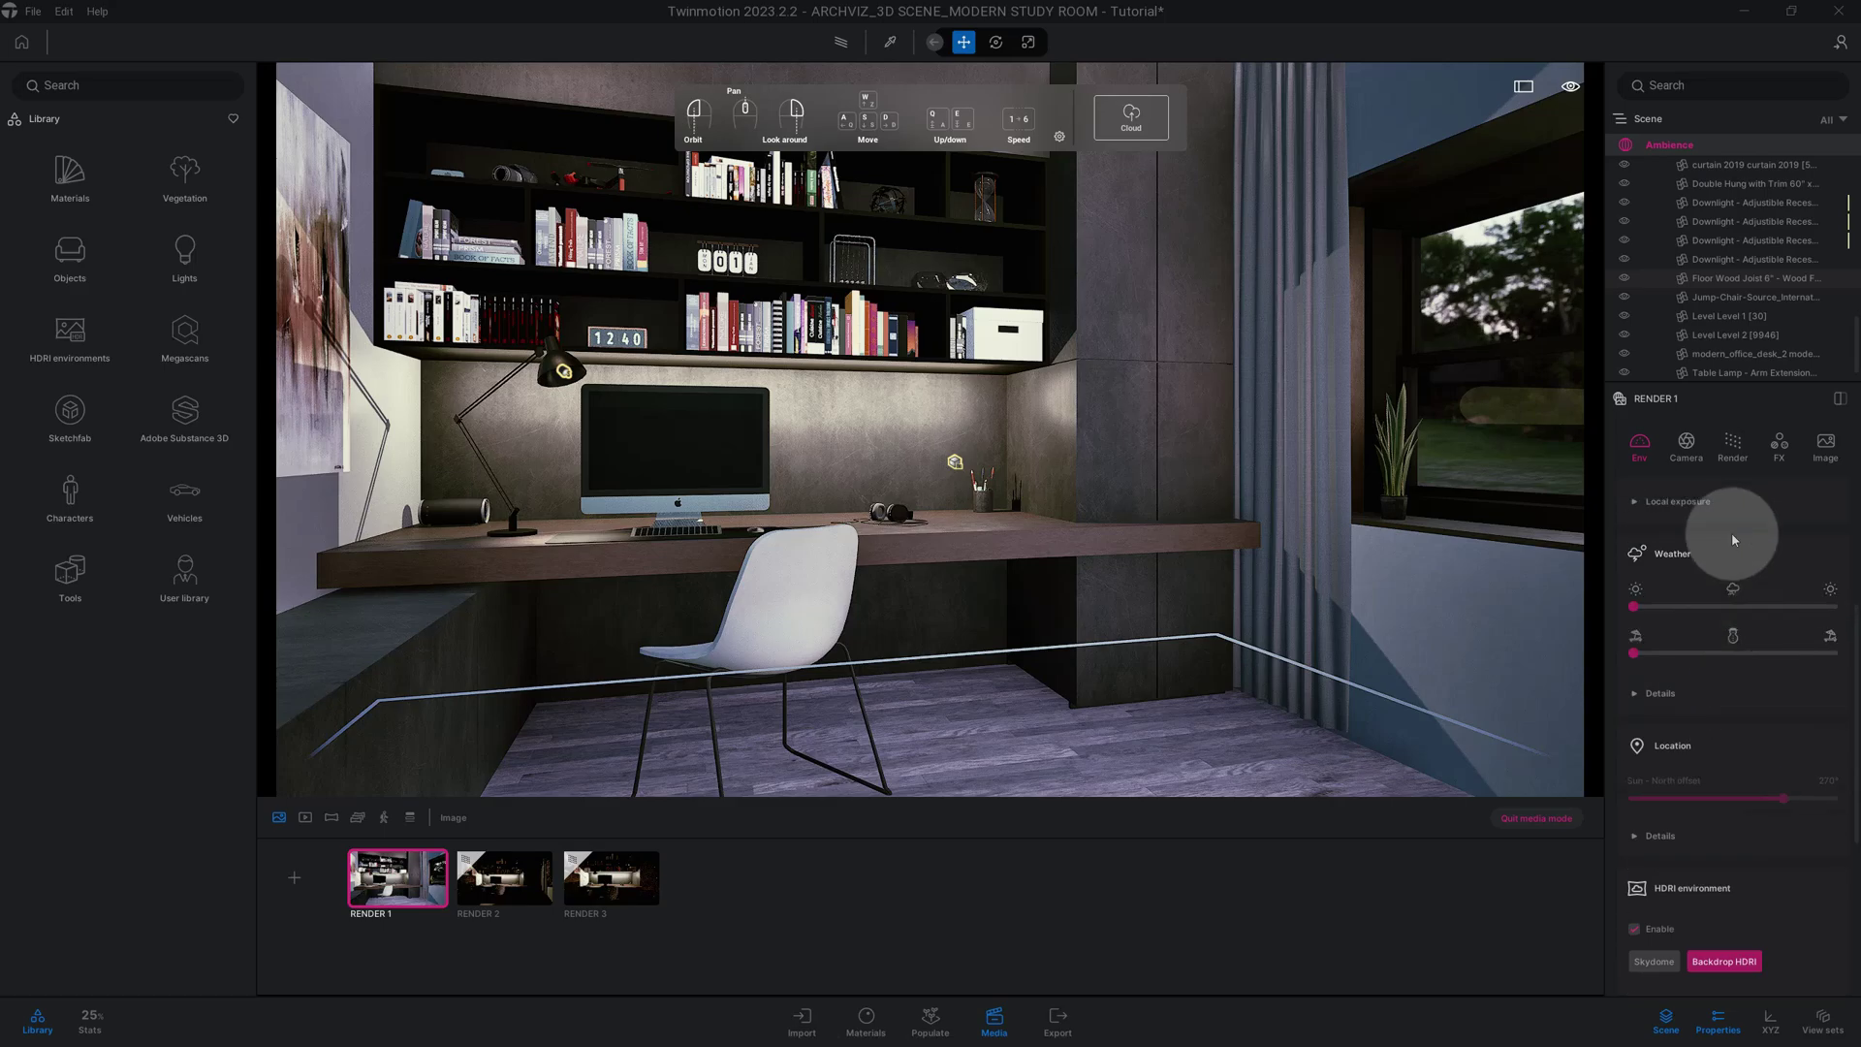
Step: Switch rendering to the path tracer with 1025 samples per pixel and 30 max bounces
{"action": "left_click", "coordinate": [1732, 450]}
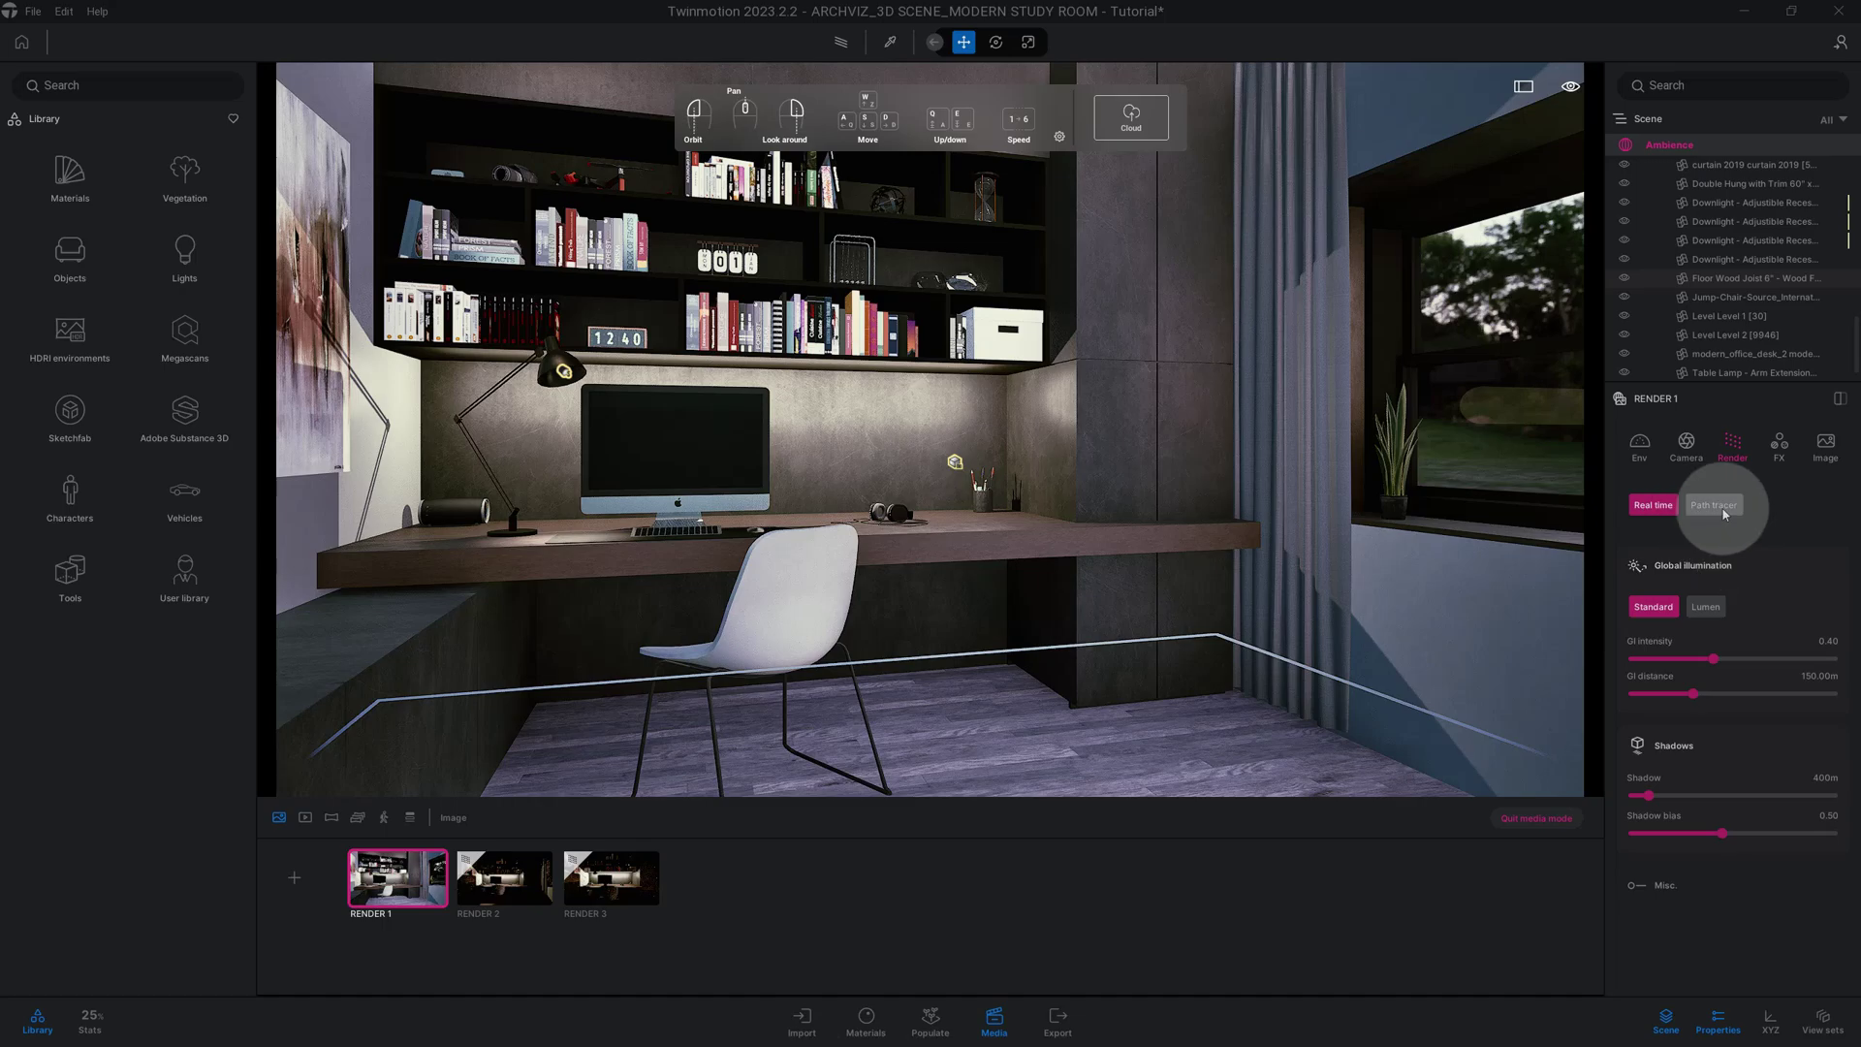
{"action": "left_click", "coordinate": [1718, 505]}
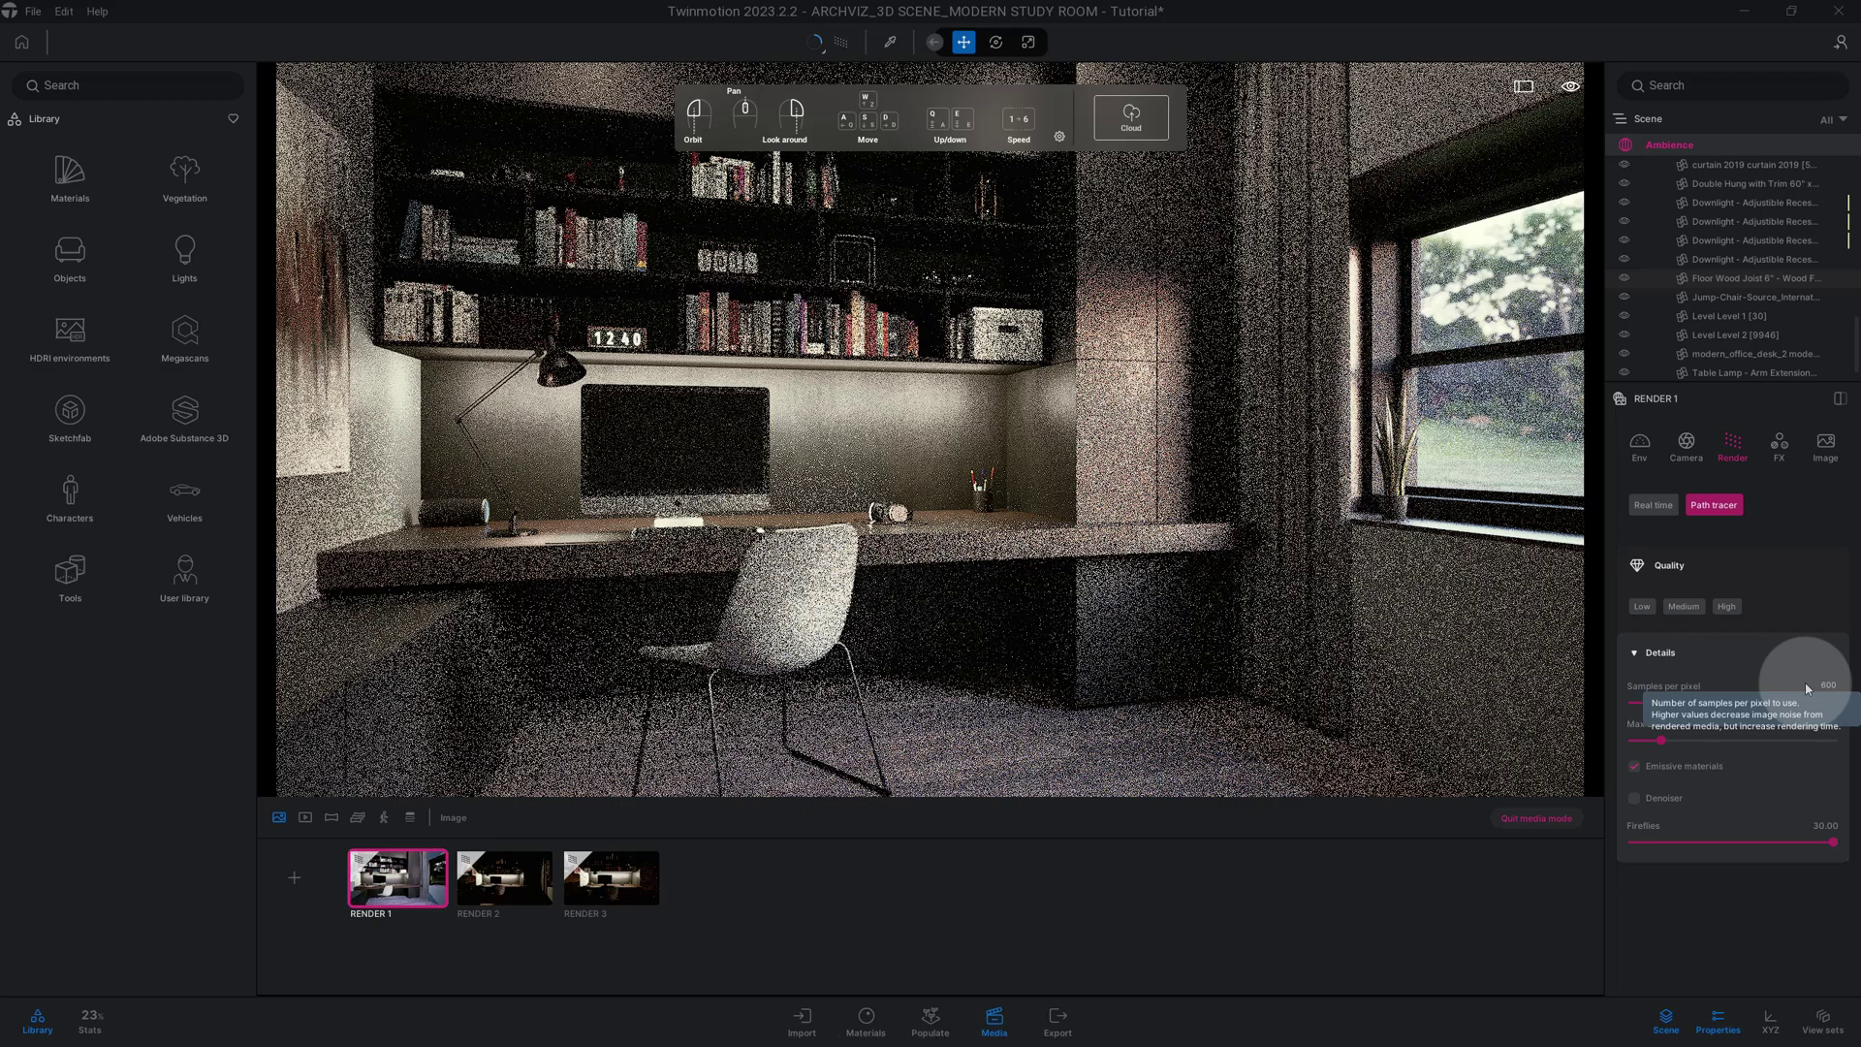
{"action": "left_click", "coordinate": [1840, 688]}
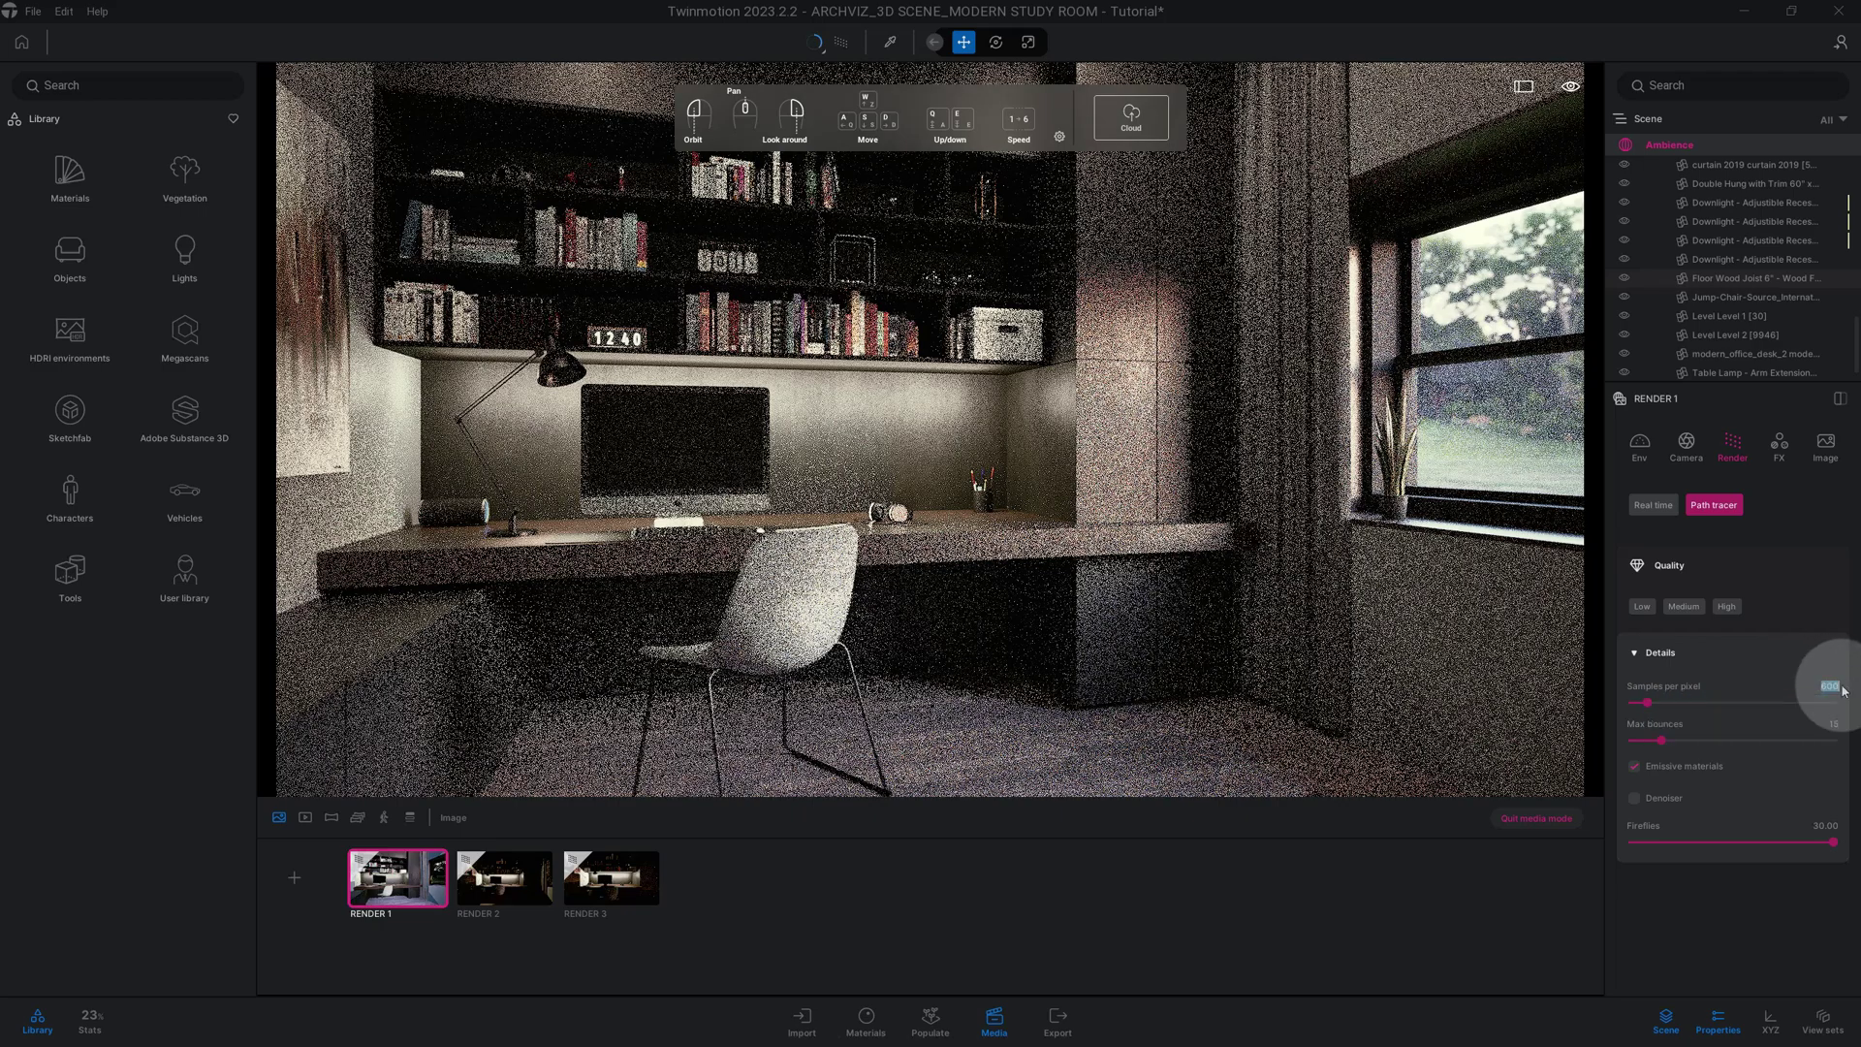
{"action": "key", "text": "BackSpace"}
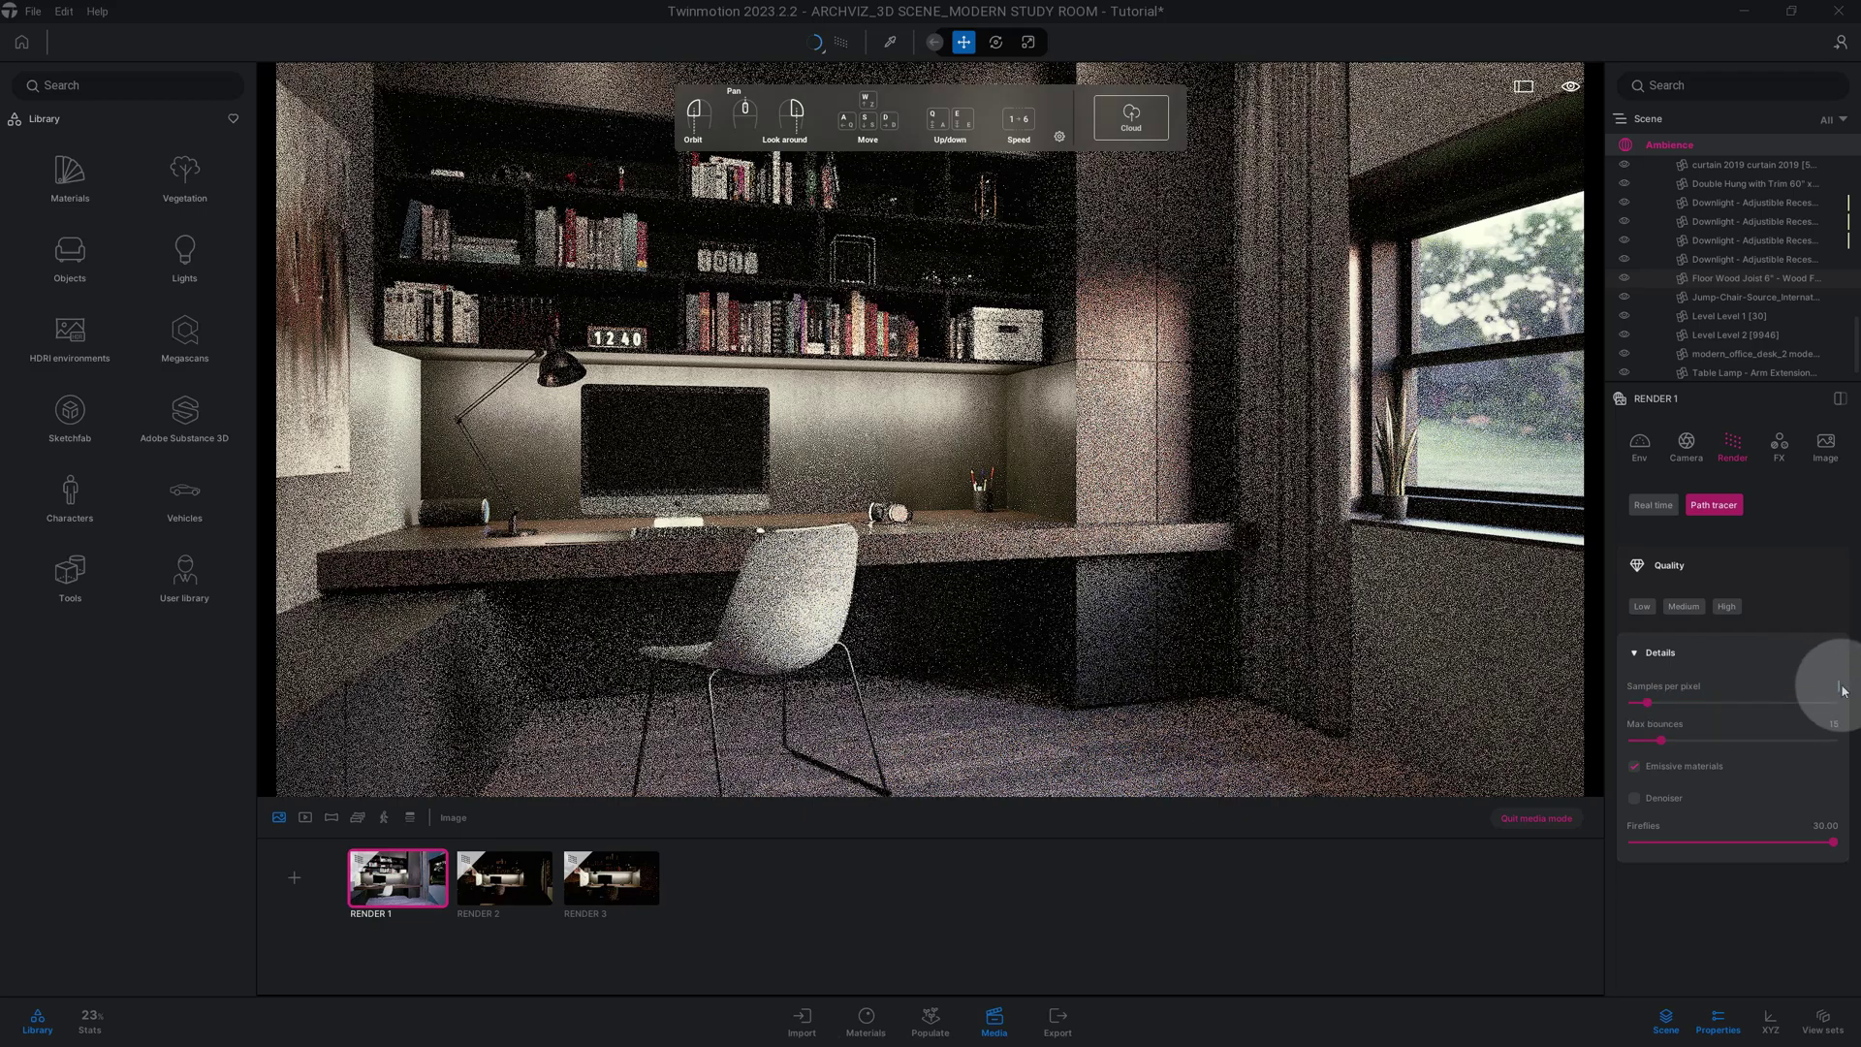
{"action": "key", "text": "Return"}
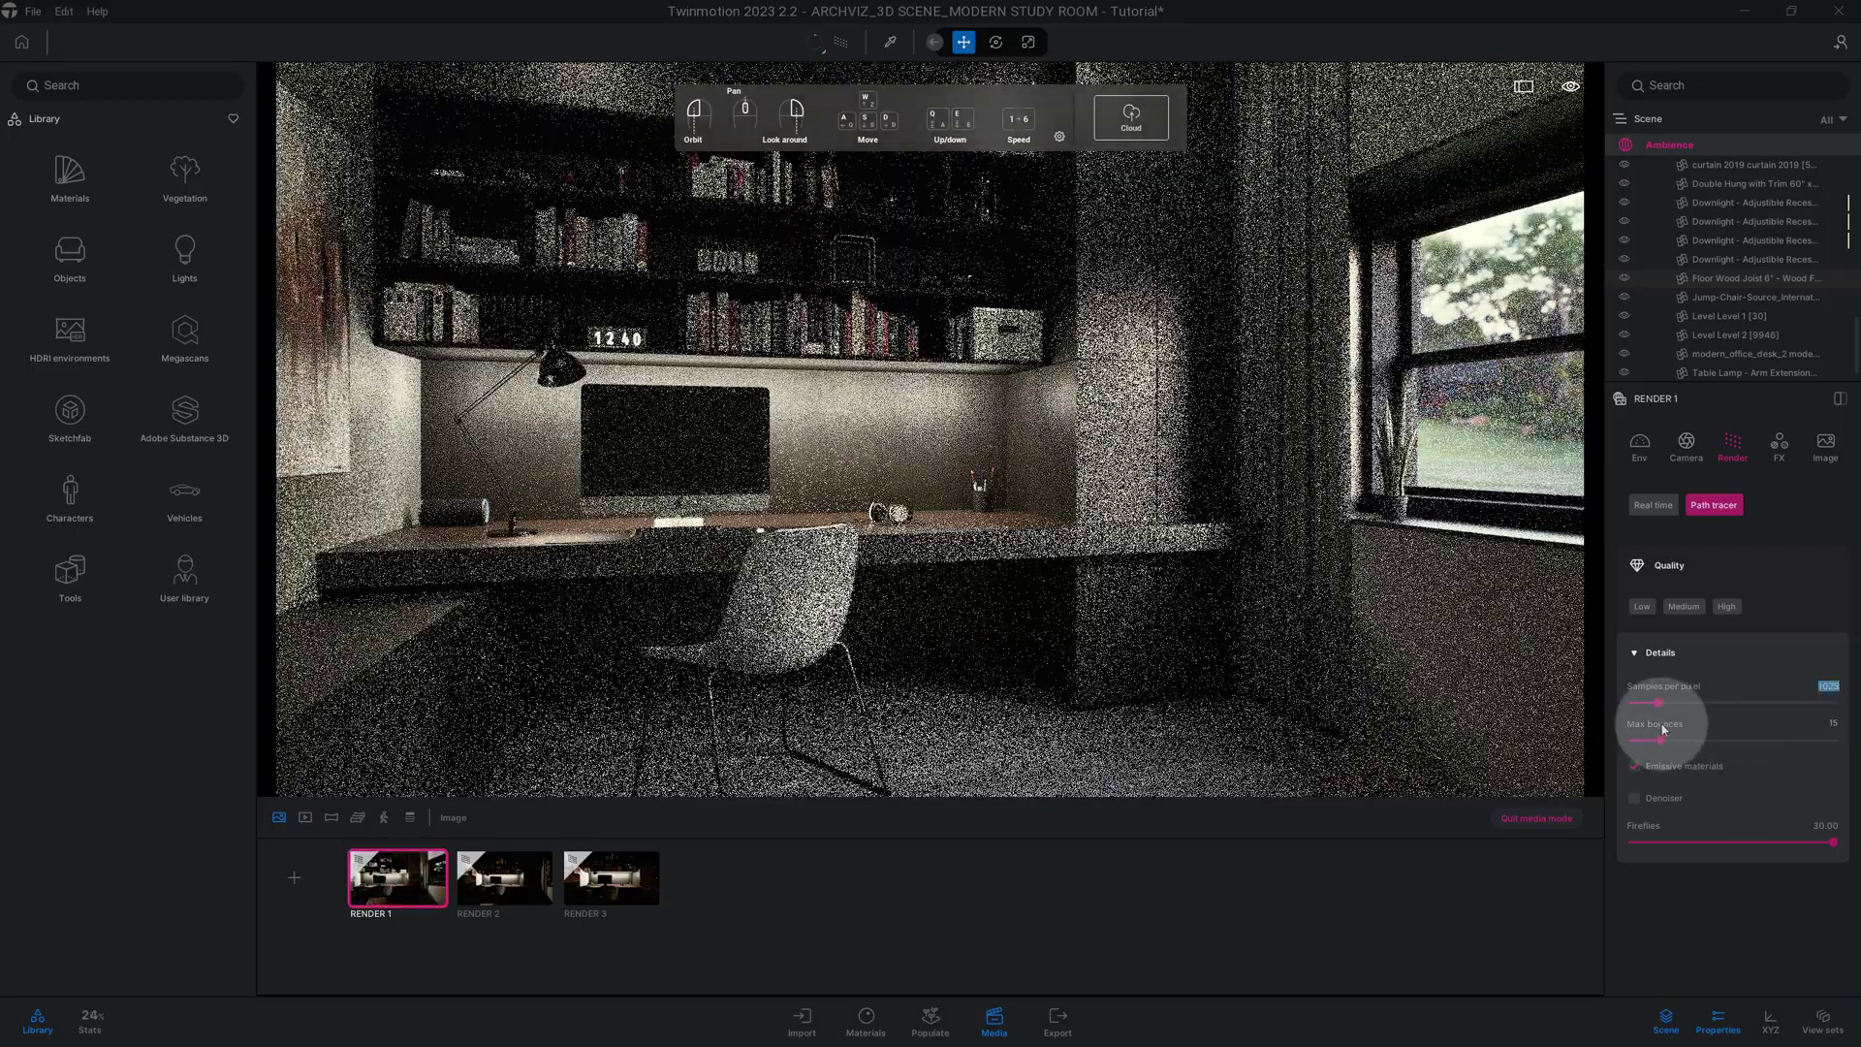
{"action": "left_click", "coordinate": [1832, 726]}
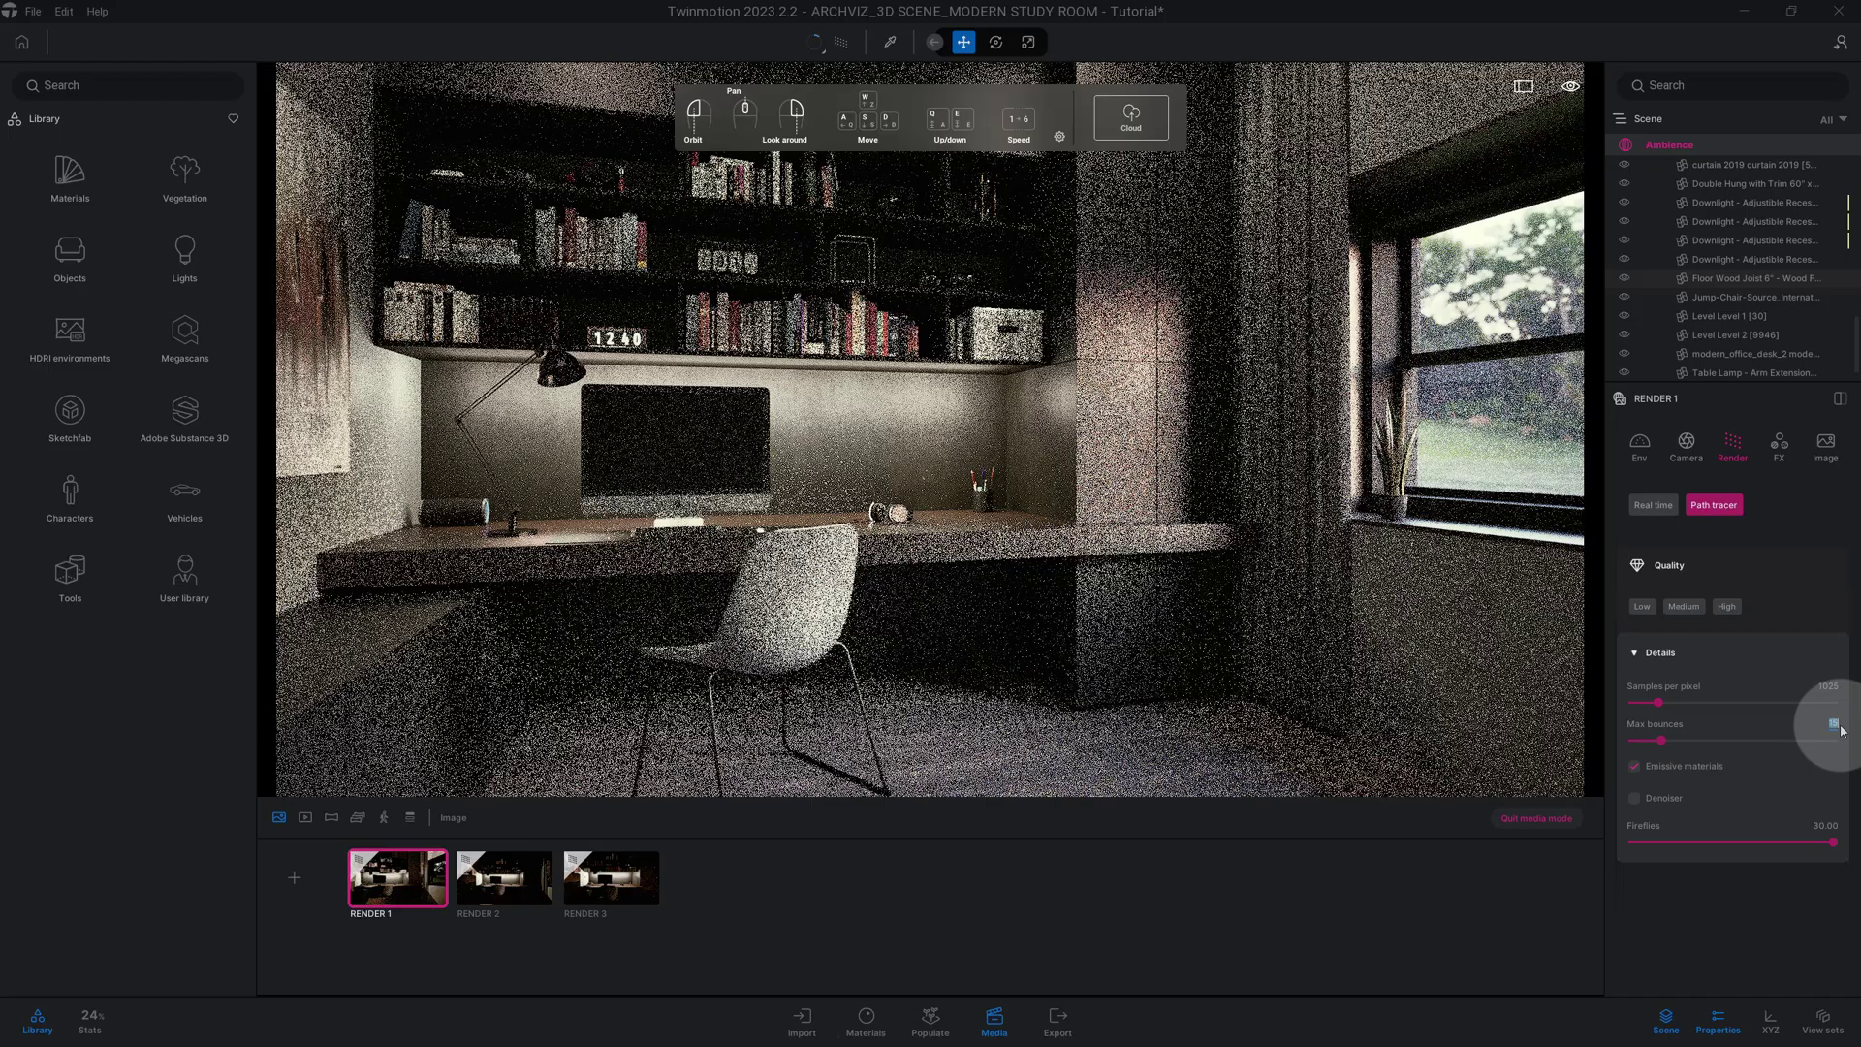
{"action": "type", "text": "3"}
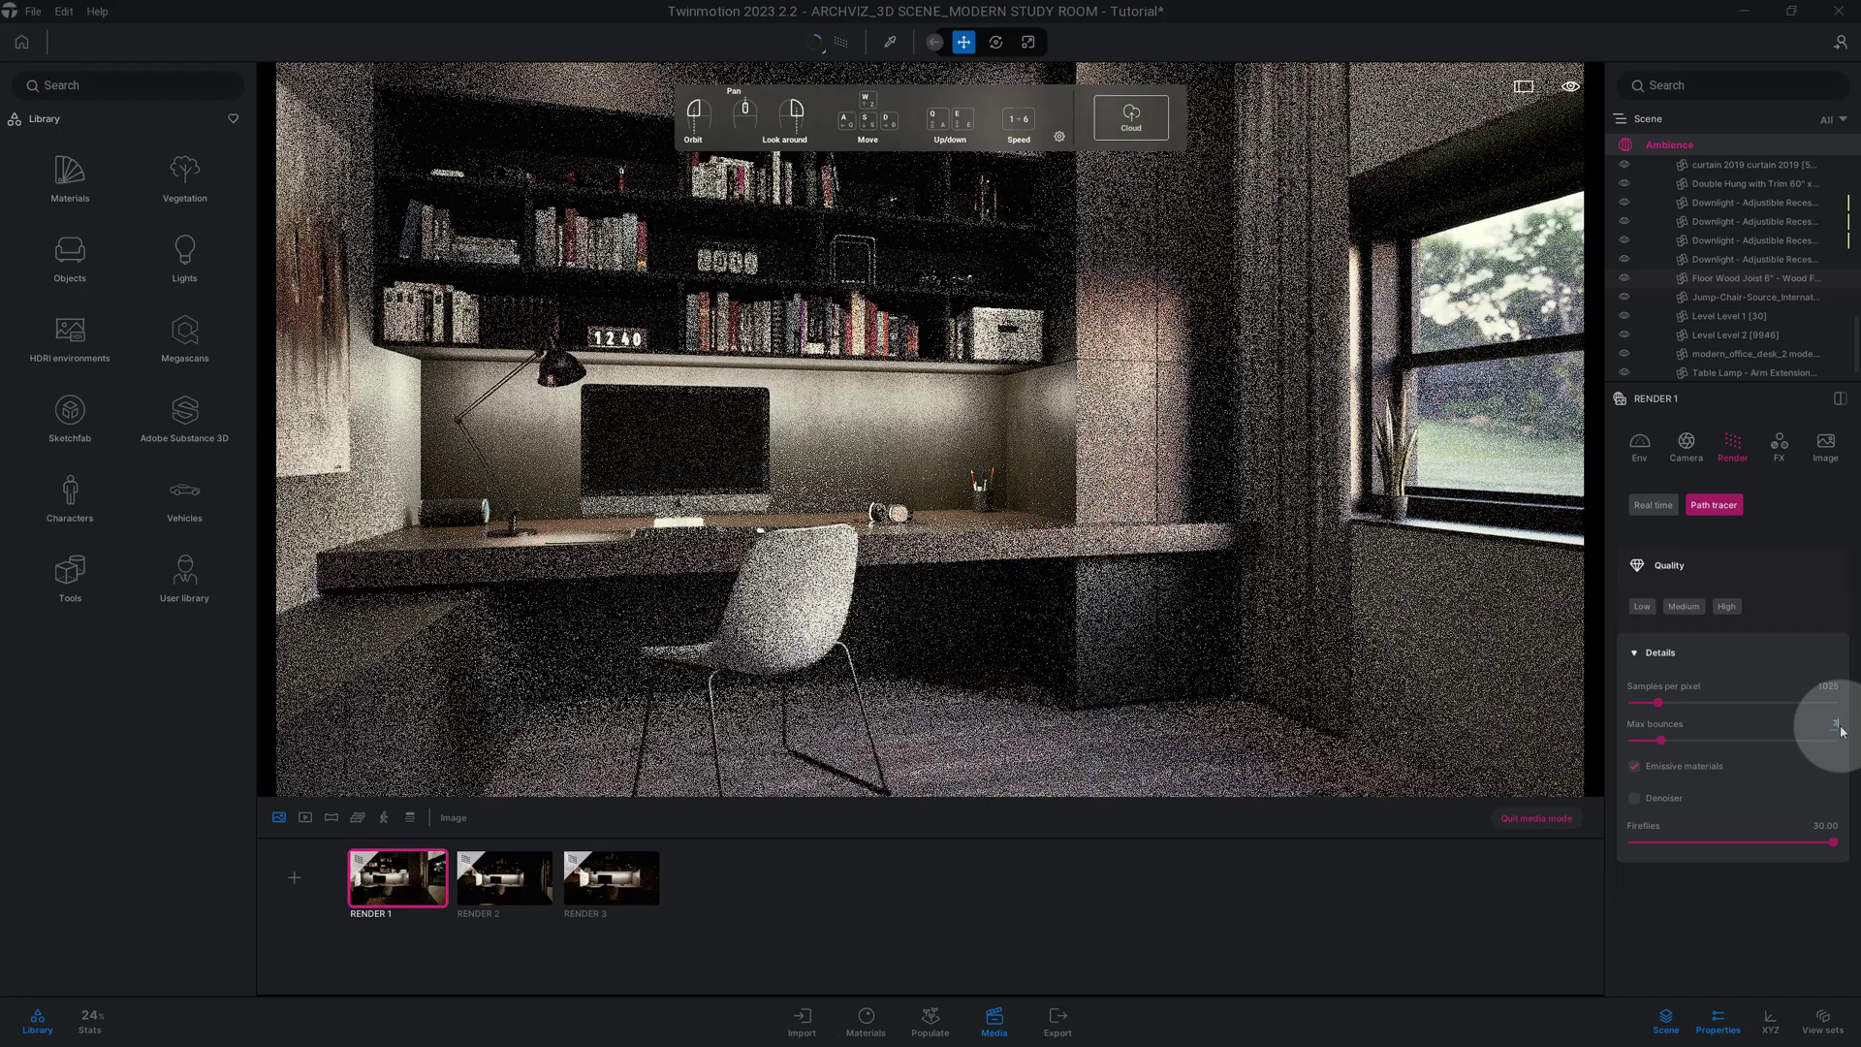
{"action": "type", "text": "0"}
{"action": "key", "text": "Return"}
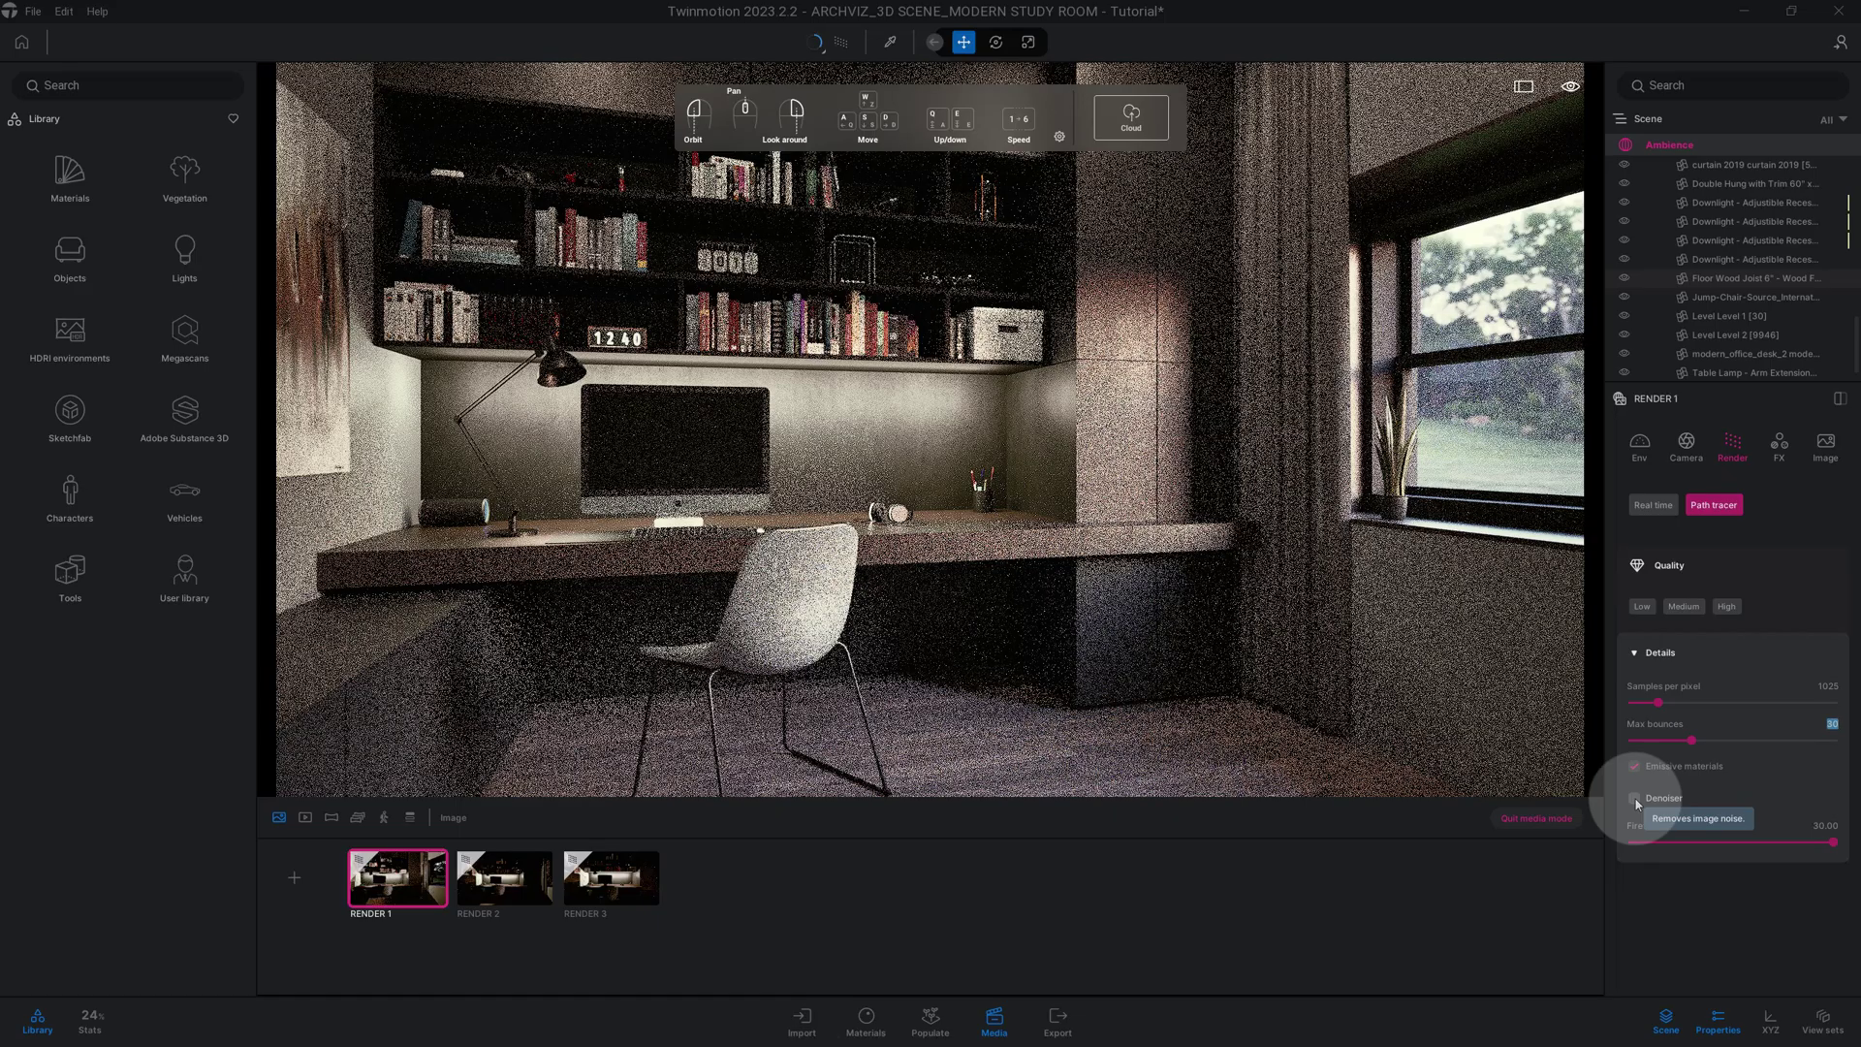
Step: Tick the Denoiser checkbox in RENDER 1's path tracer details to clean up grain
{"action": "left_click", "coordinate": [1635, 798]}
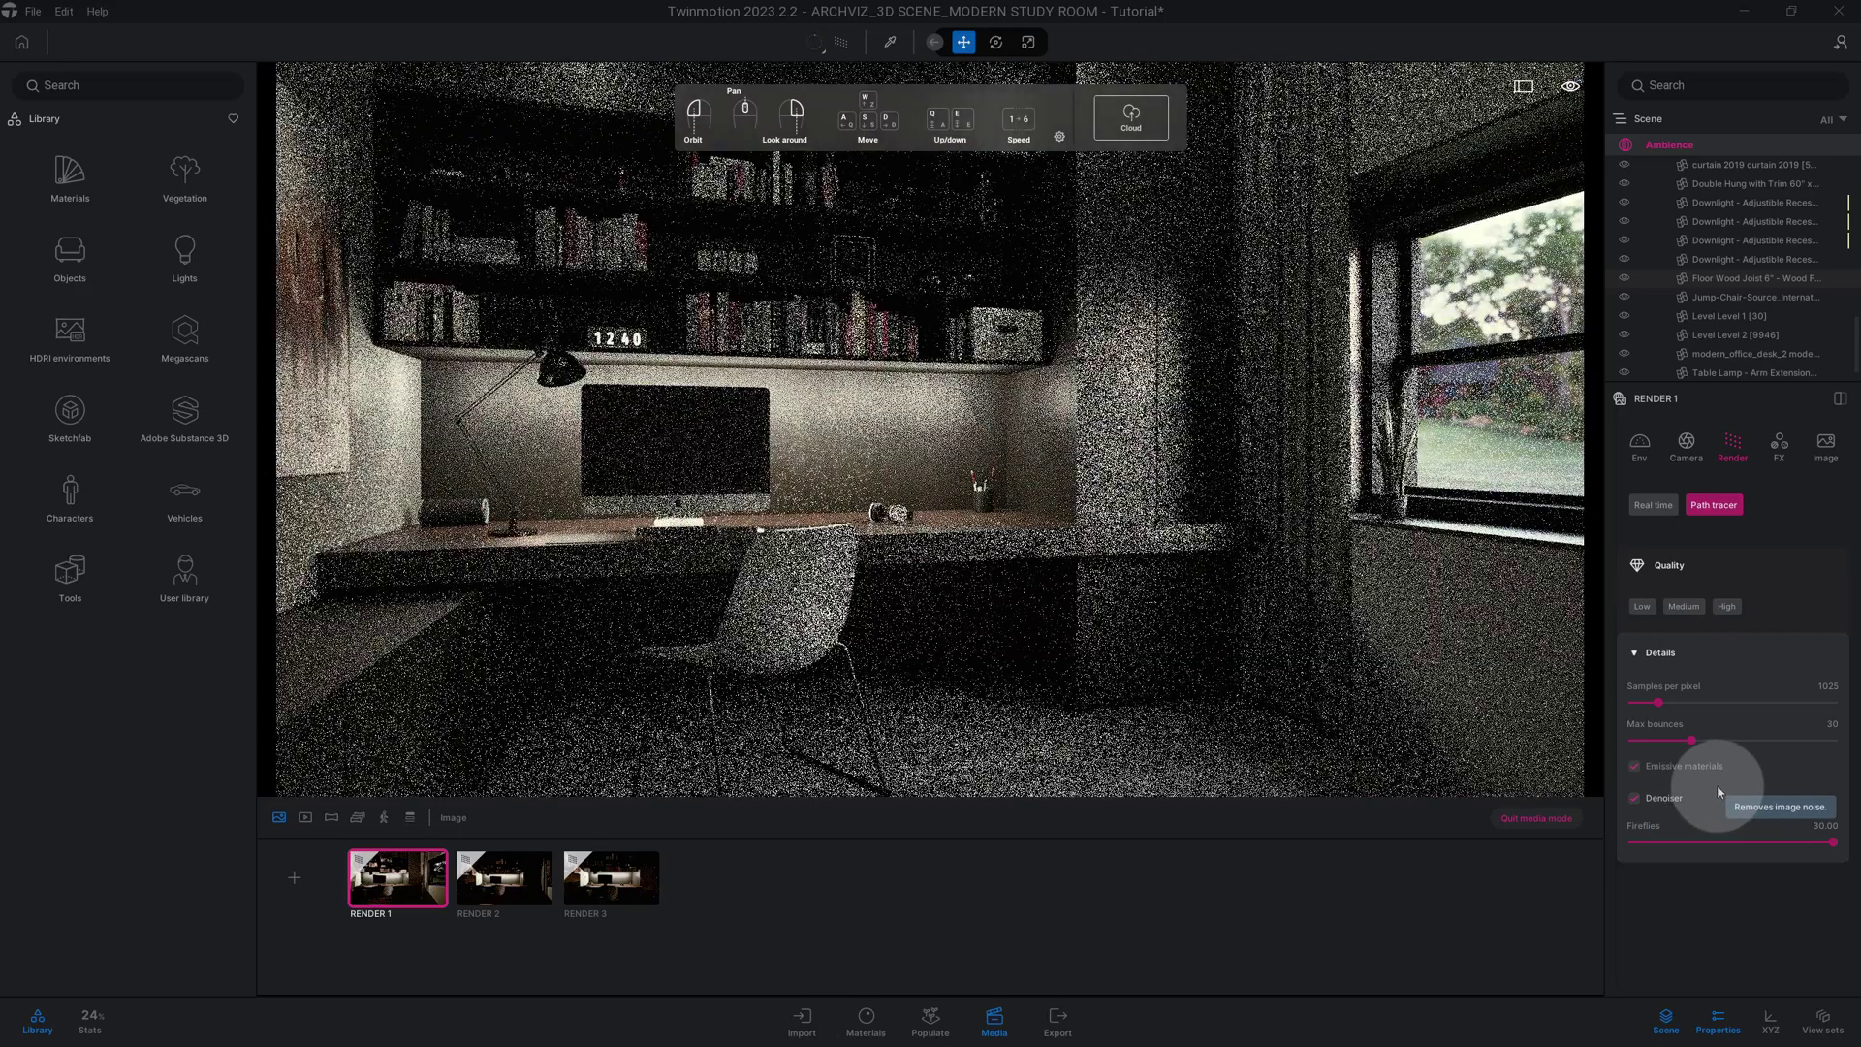